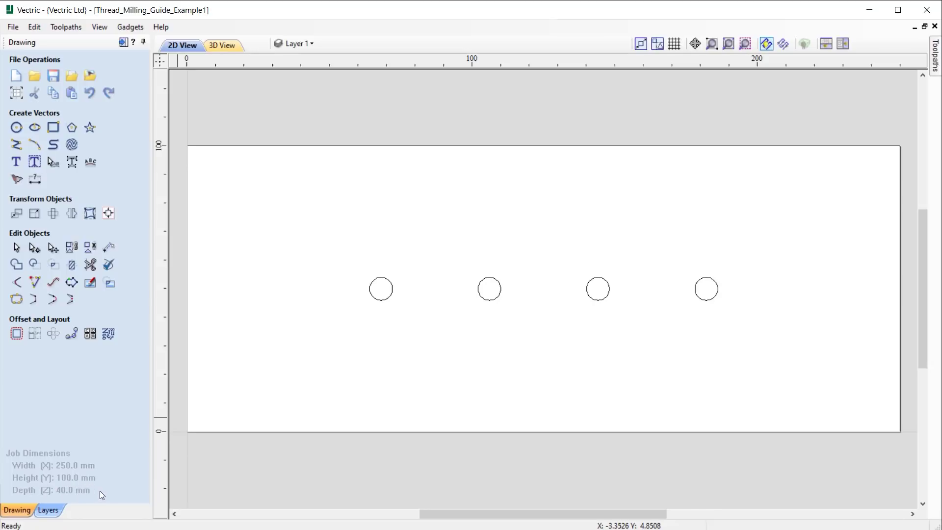
Step: Check the job's material setup and open the Thread Milling toolpath settings
left_click(122, 43)
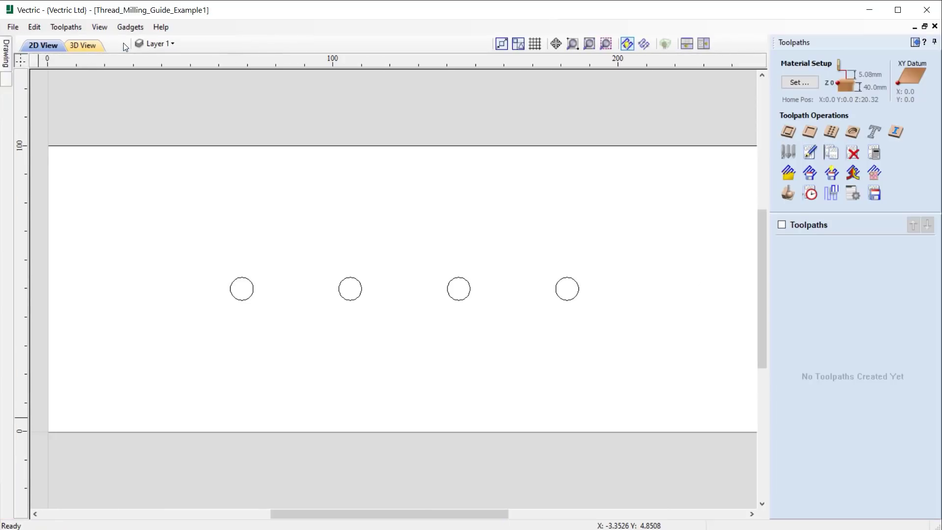
left_click(810, 82)
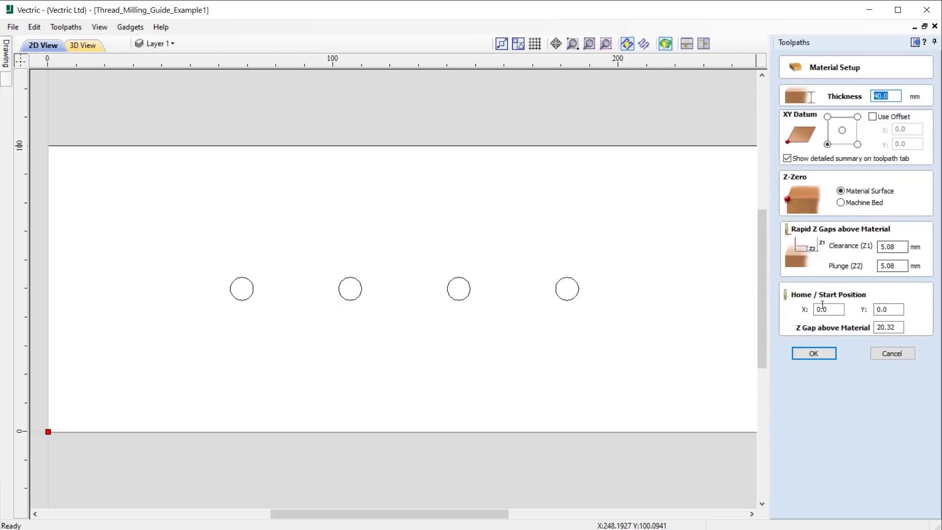
left_click(814, 353)
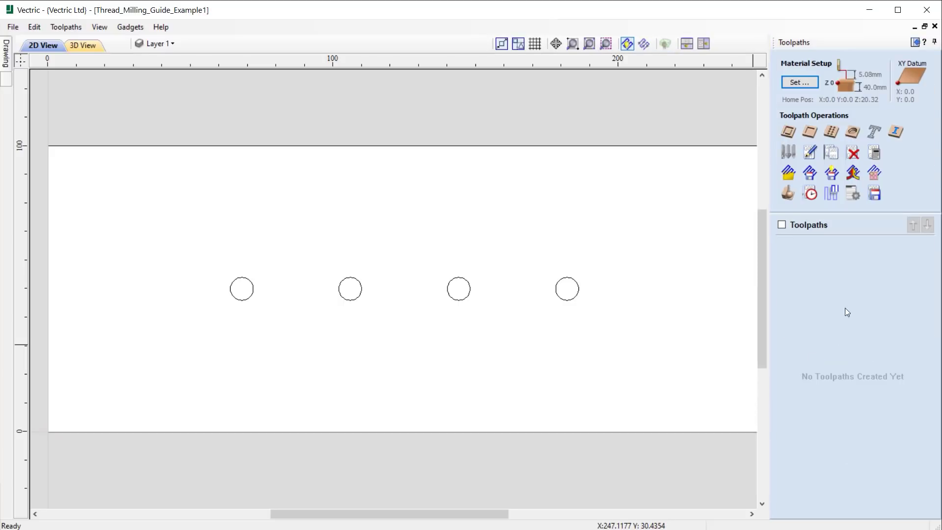
left_click(854, 132)
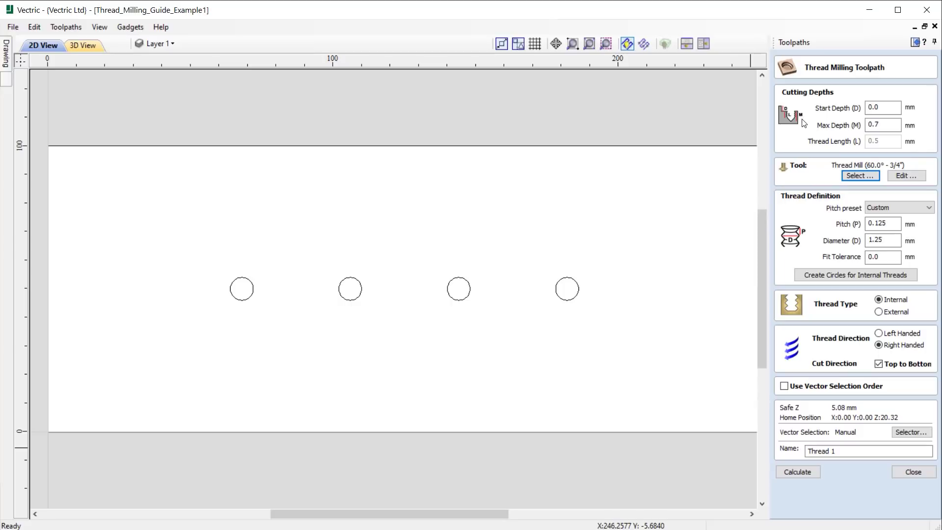
Step: Compare the geometry of the metric single and multi thread mills in the tool database, without choosing a tool
left_click(857, 177)
left_click(868, 175)
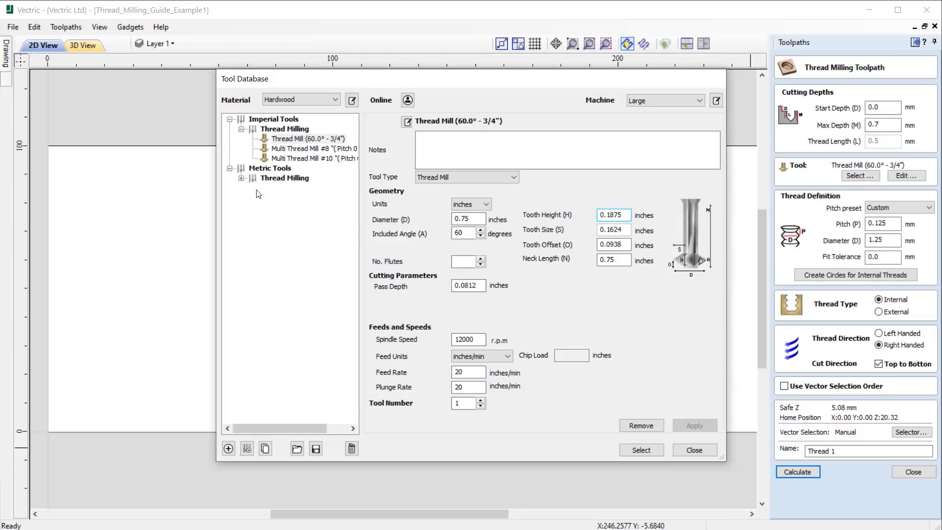
left_click(241, 179)
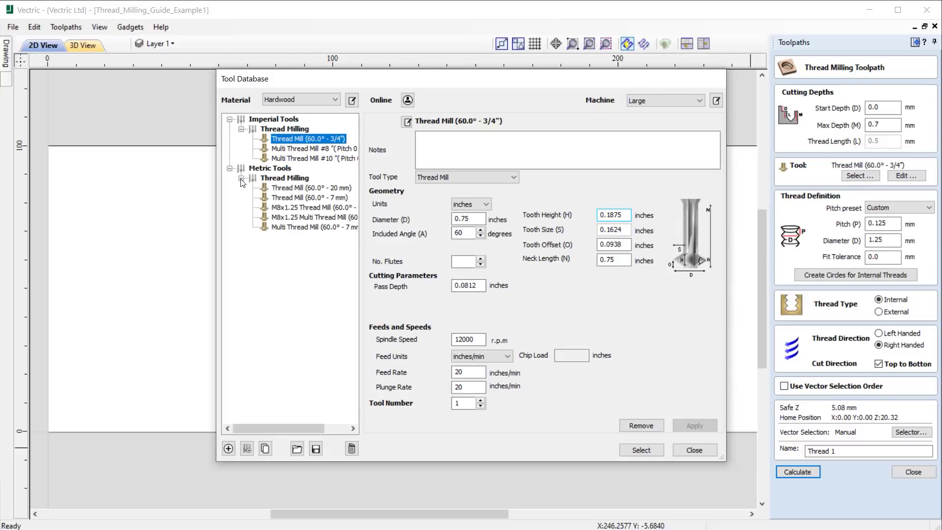
left_click(291, 208)
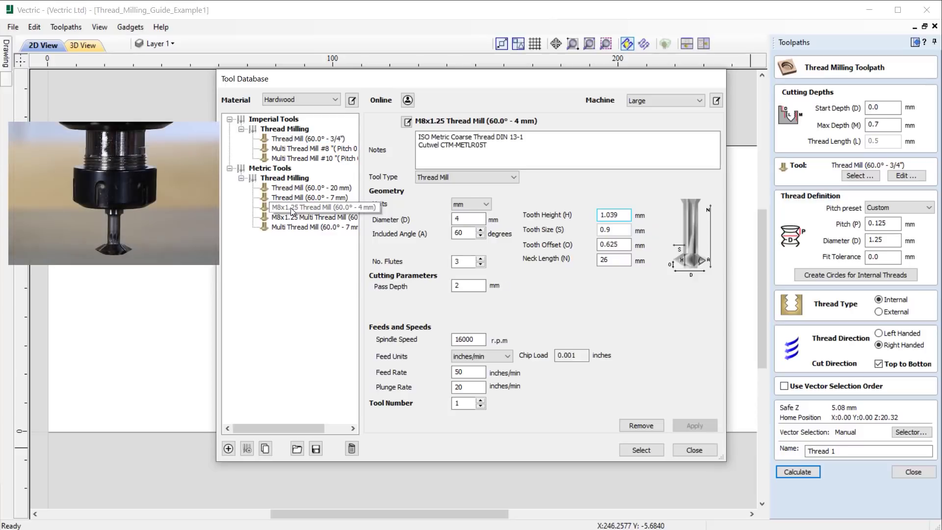
left_click(293, 225)
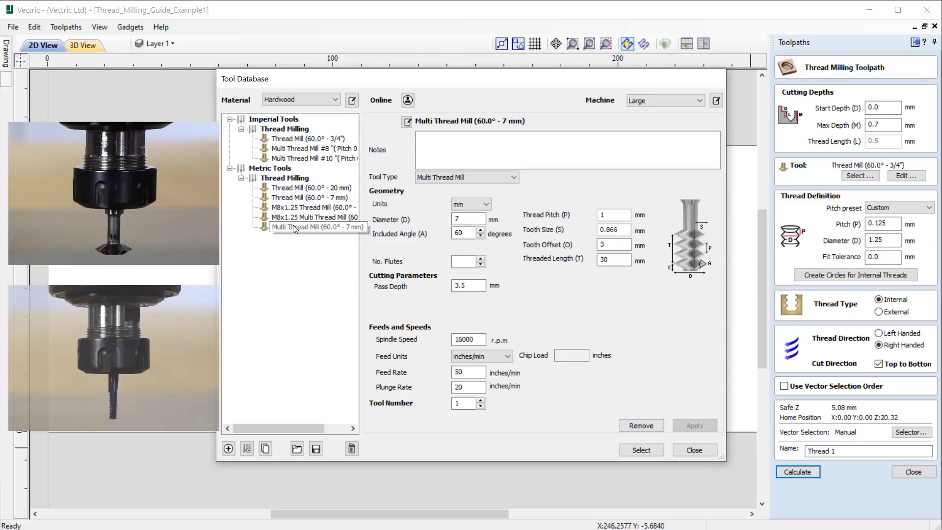
left_click(296, 189)
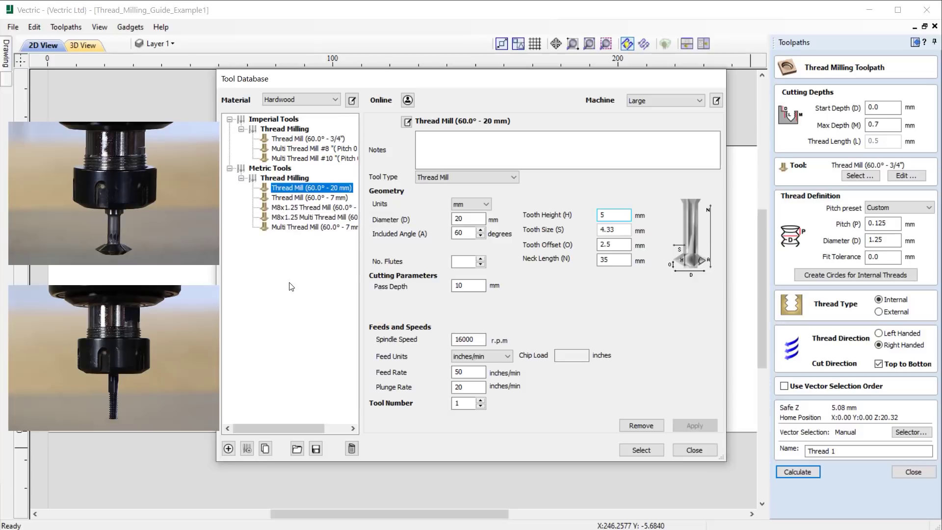
left_click(297, 227)
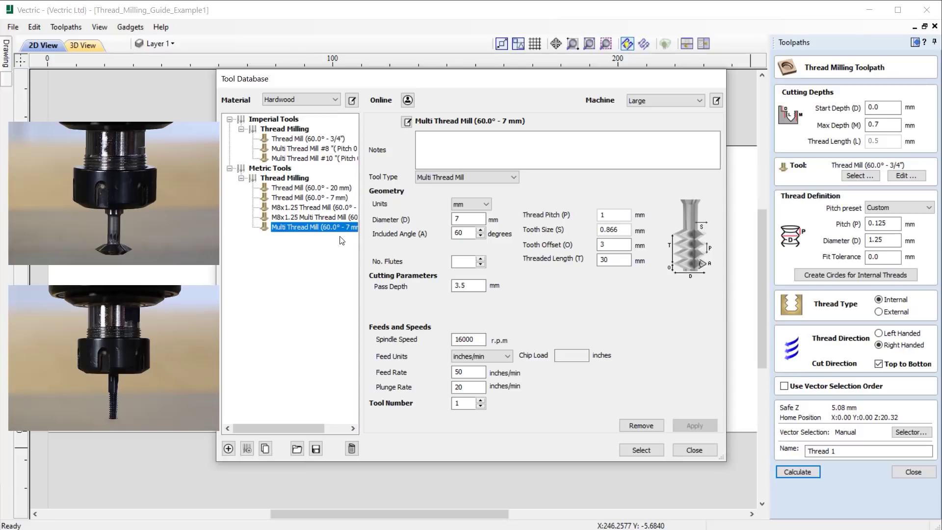
left_click(334, 197)
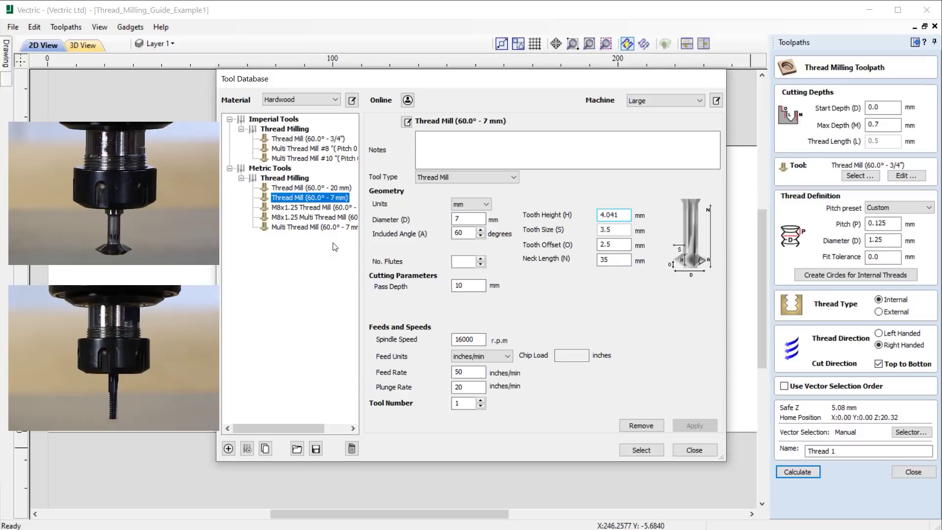
left_click(334, 227)
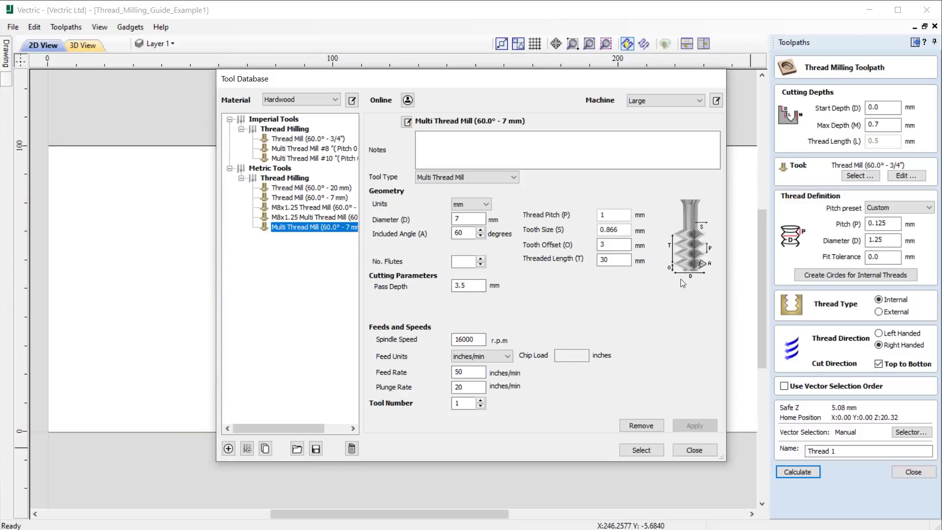
left_click(704, 451)
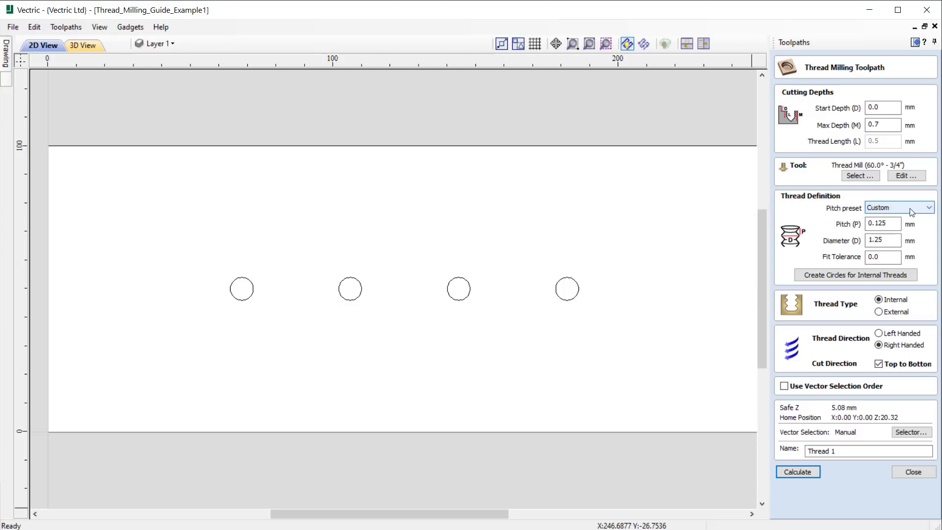
Step: Browse the thread pitch presets and try M10 and M22
left_click(928, 209)
left_click_drag(927, 231, 928, 262)
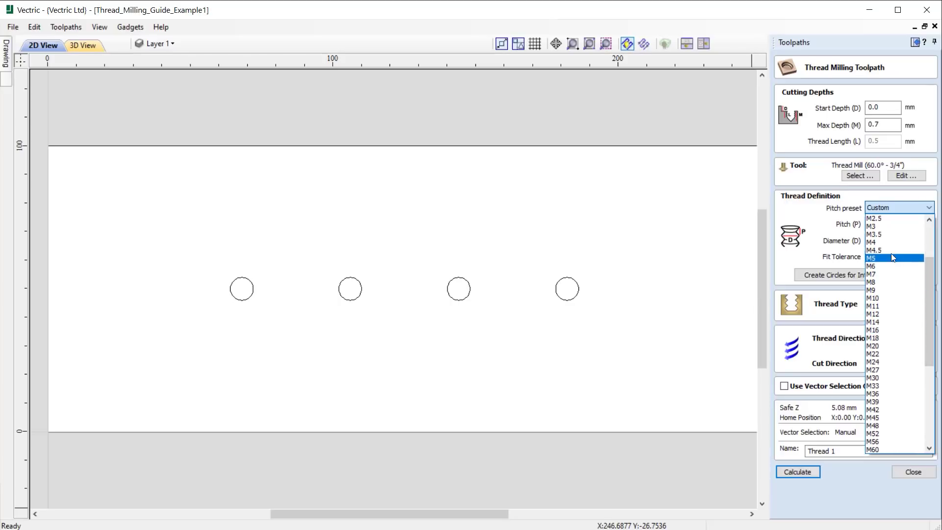
left_click_drag(930, 281, 919, 342)
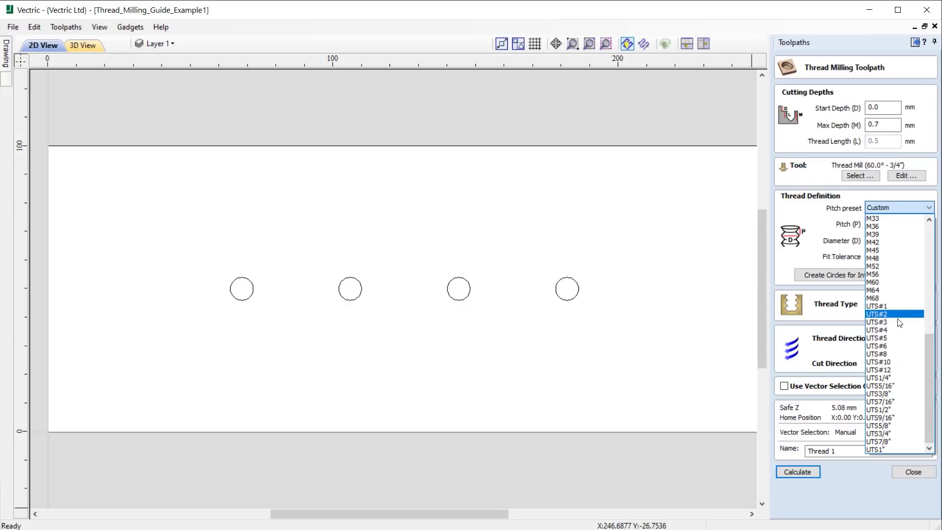
left_click_drag(929, 349, 932, 275)
left_click(883, 297)
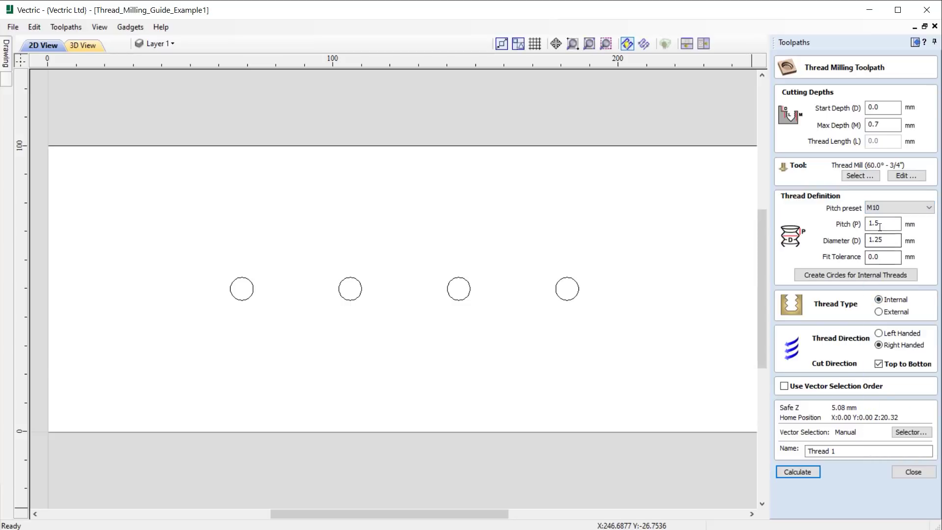
left_click(895, 208)
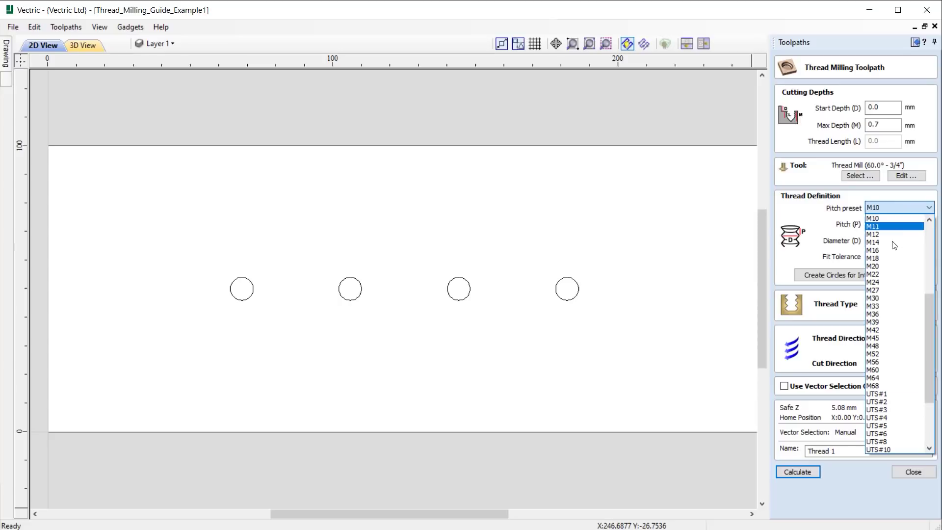
left_click(896, 275)
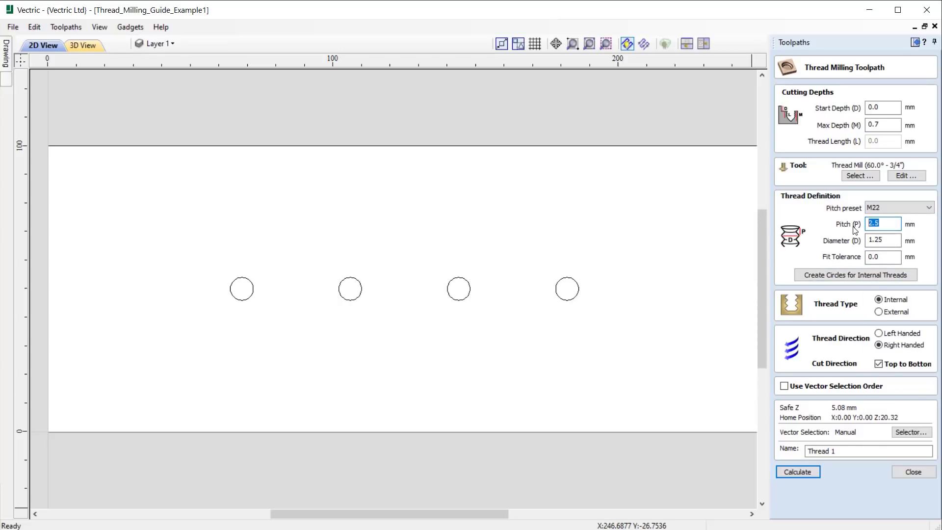
Step: Set a custom thread pitch of 1.0 mm and a fit tolerance of 0.002 mm
type("1.0")
left_click(891, 241)
left_click(884, 259)
type("02")
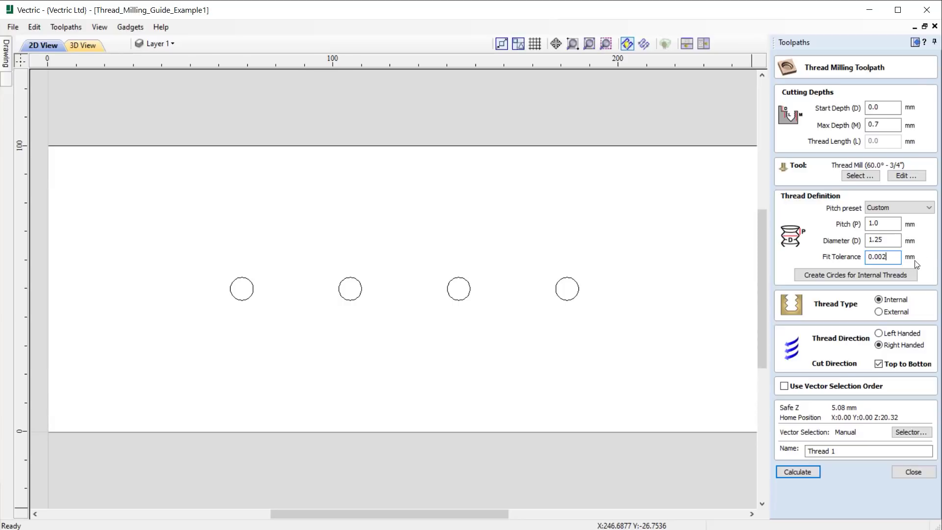
Step: Set the thread diameter to 10 mm
left_click(855, 275)
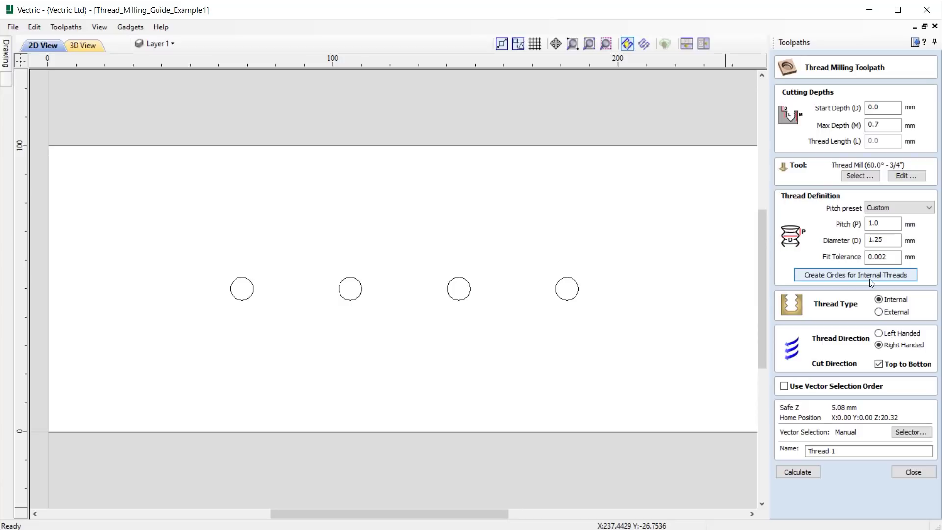
double_click(865, 240)
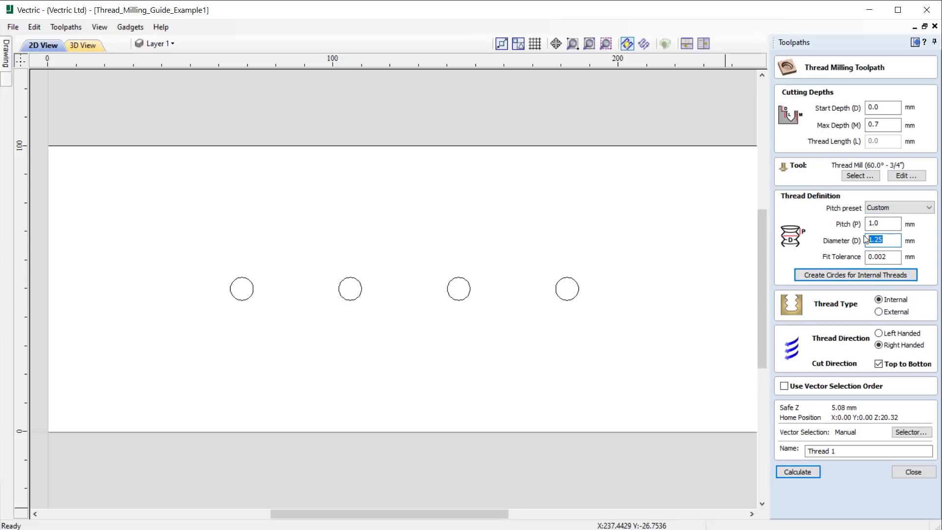
type("10")
Step: Create an internal-thread circle from the rightmost of the four circles
left_click(576, 298)
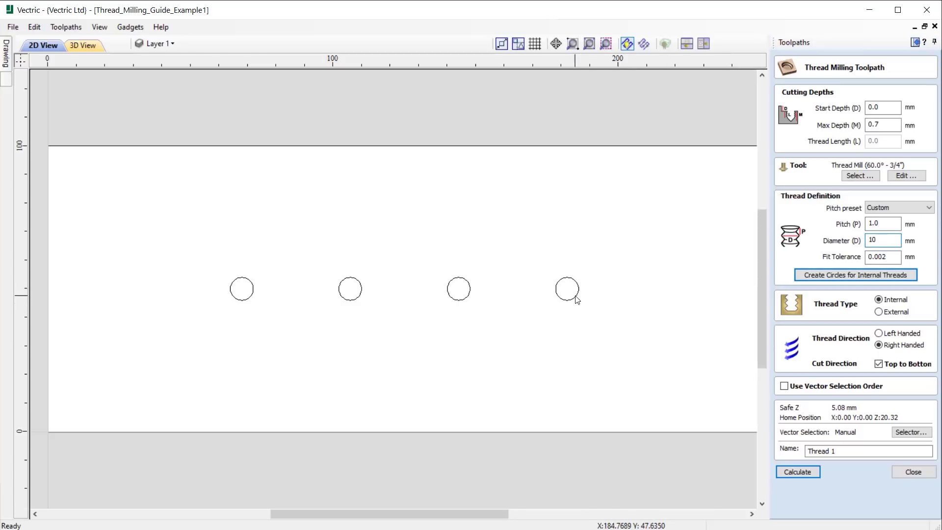
left_click(833, 275)
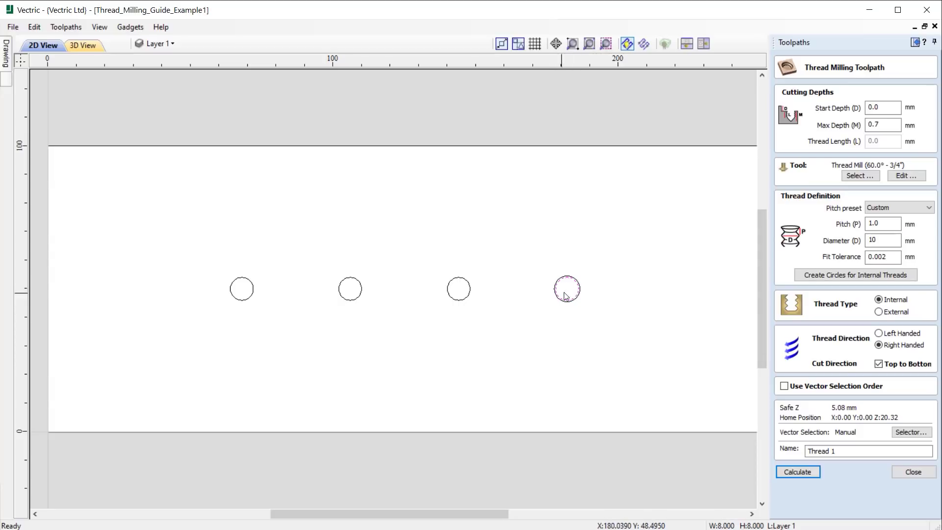
left_click(608, 317)
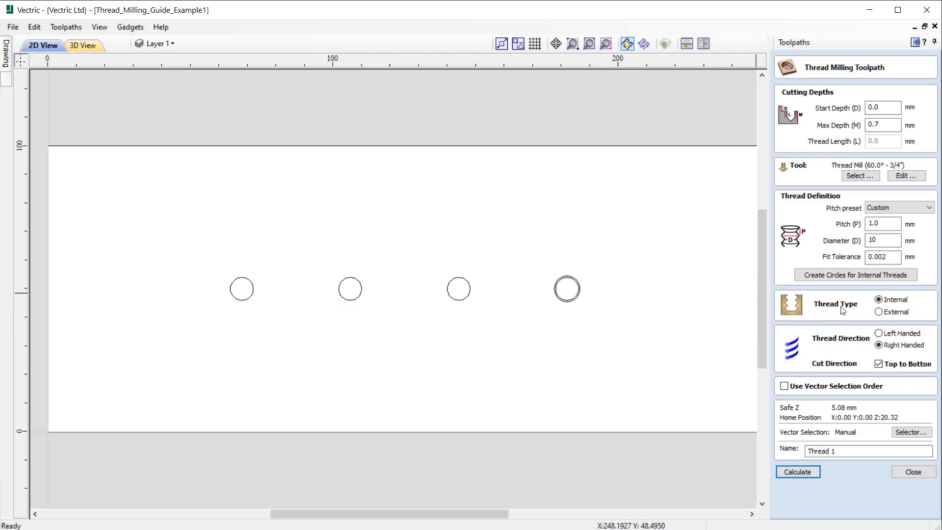
Step: Try the External thread type and switch back to Internal
left_click(883, 311)
left_click(879, 300)
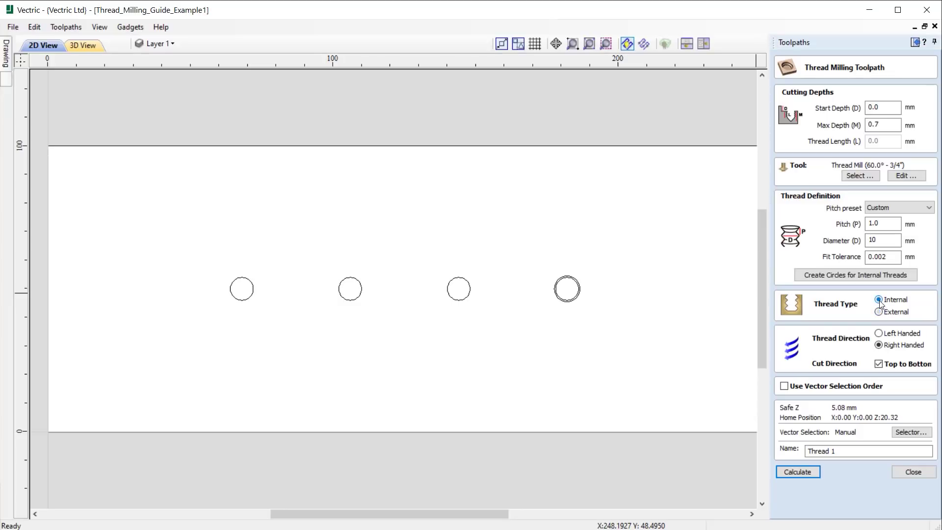
left_click(879, 312)
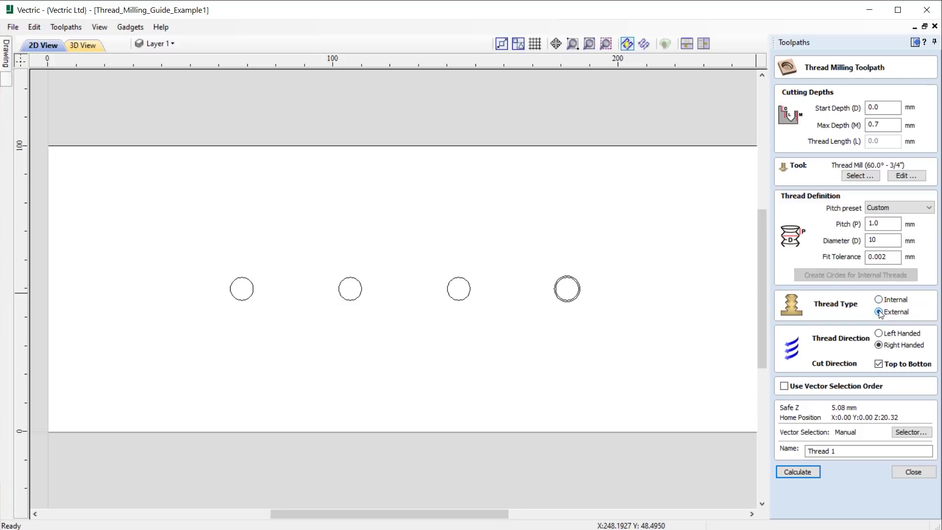
left_click(879, 300)
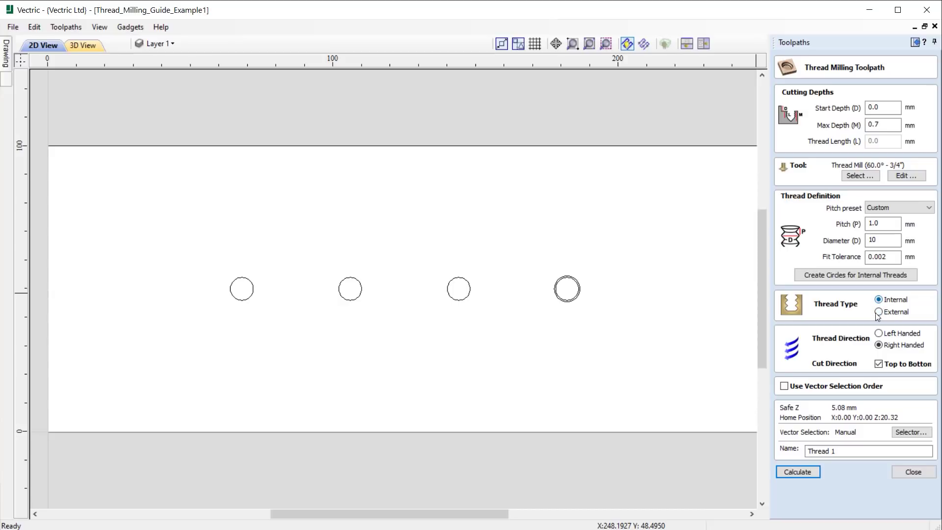
Step: Try left-handed threads and cutting from the bottom up, restoring right-handed, top-to-bottom cutting
left_click(879, 333)
left_click(879, 345)
left_click(879, 364)
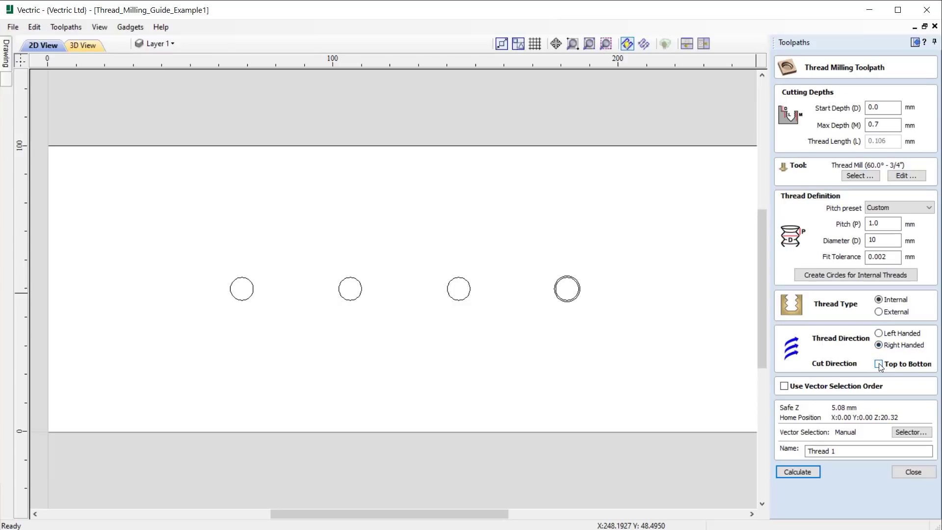
left_click(879, 364)
left_click(879, 365)
left_click(879, 364)
Step: Select all four circles in the row as the vectors for the thread milling toolpath
scroll(555, 290, "up", 5)
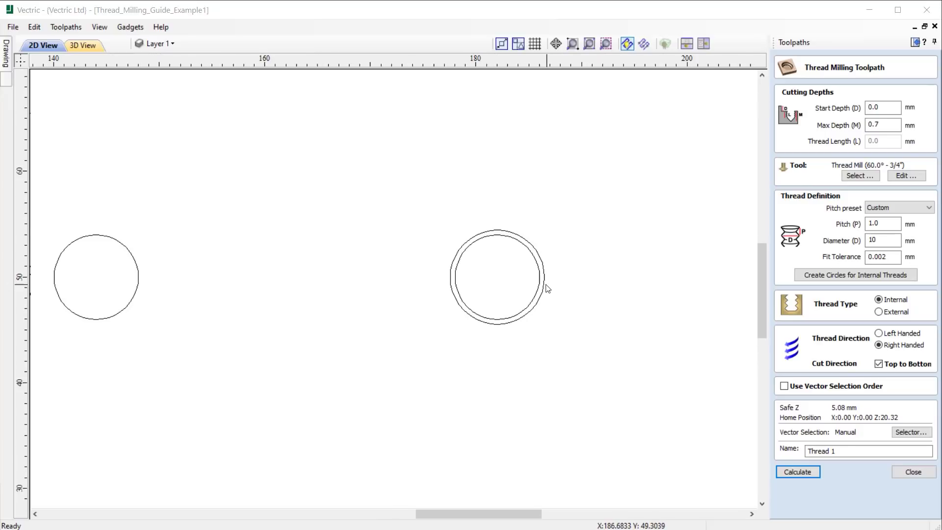
scroll(547, 289, "down", 5)
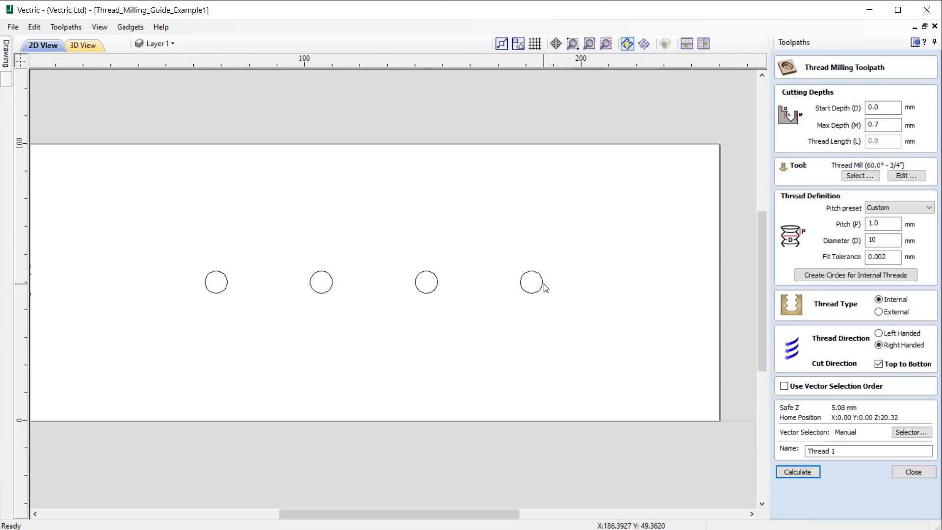
left_click_drag(564, 307, 498, 248)
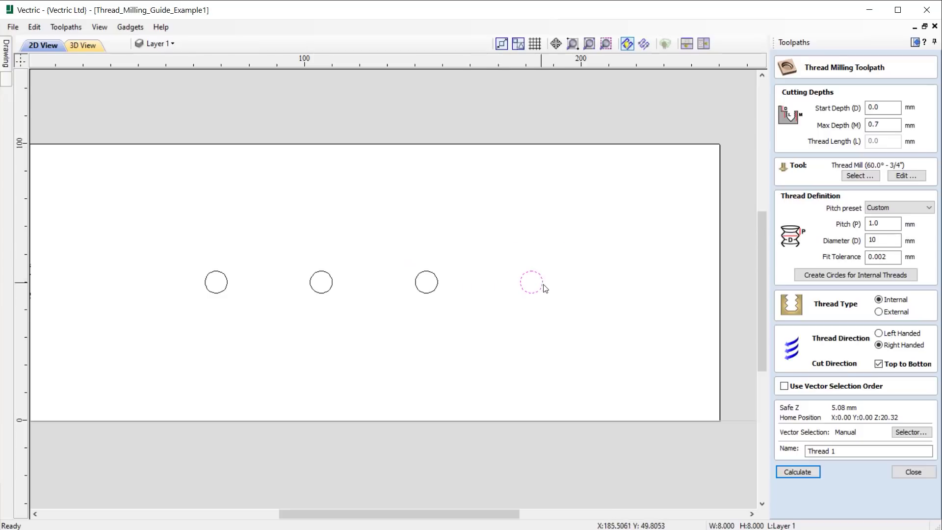
left_click(436, 290)
left_click(332, 288)
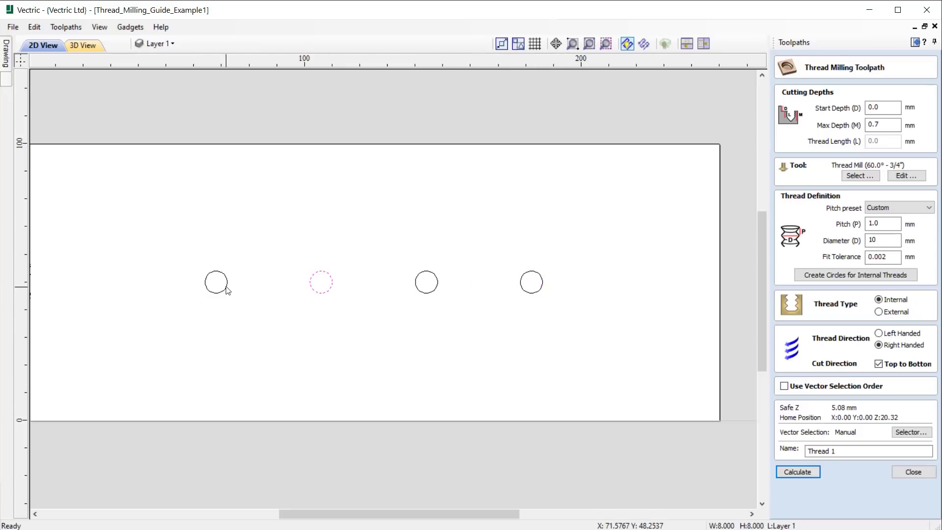
left_click(226, 290)
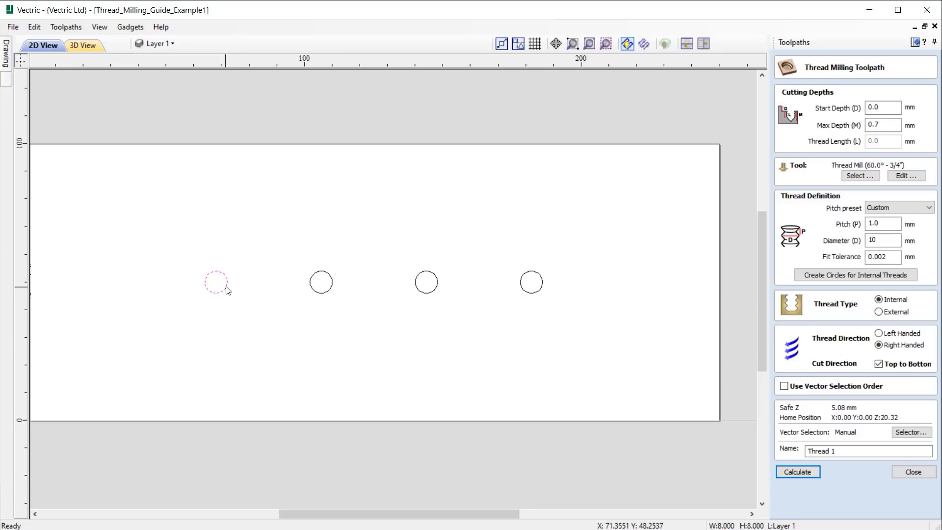
left_click(318, 288)
left_click(415, 289)
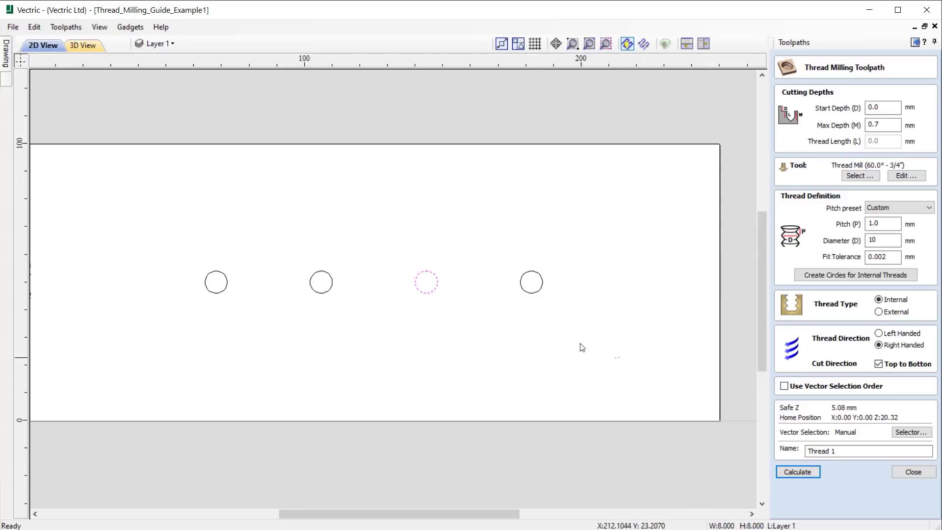
left_click_drag(618, 354, 175, 260)
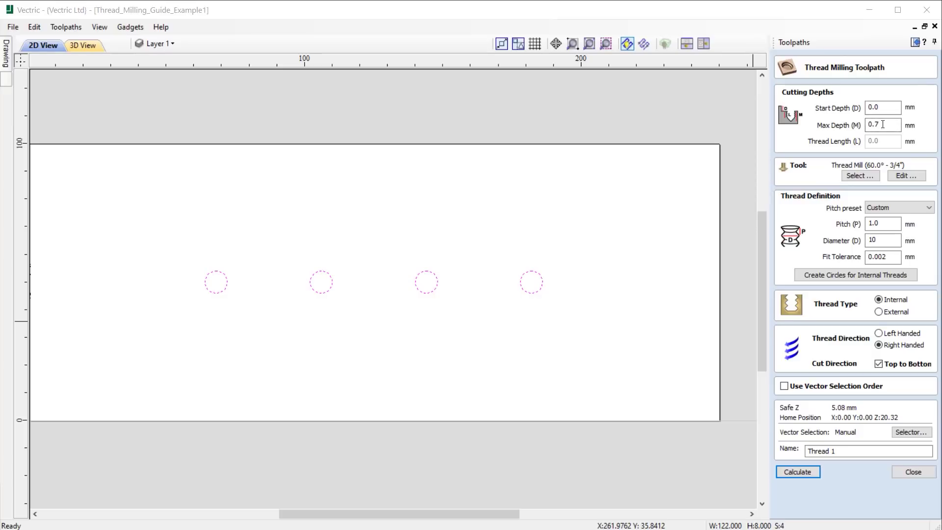
Step: Choose the metric M8x1.25 Multi Thread Mill (60.0° - 6 mm) as the thread milling tool
left_click(860, 178)
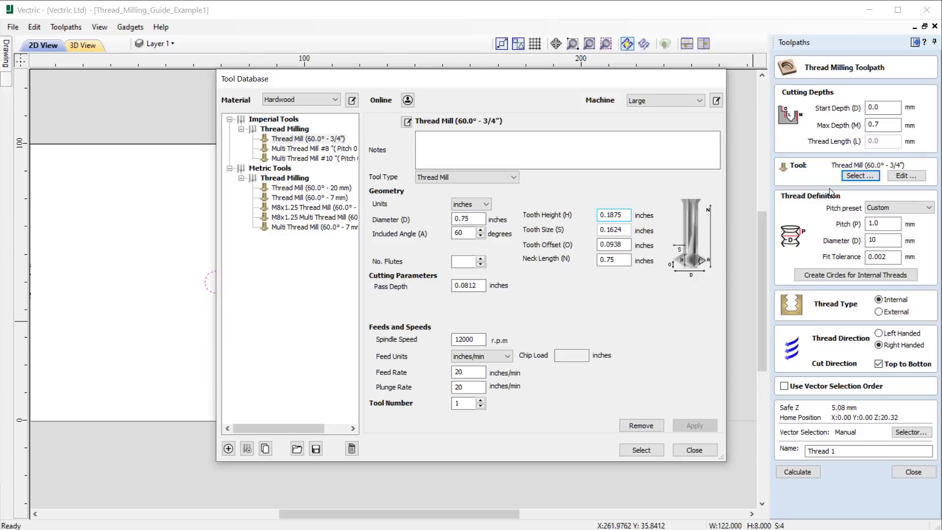
left_click(292, 216)
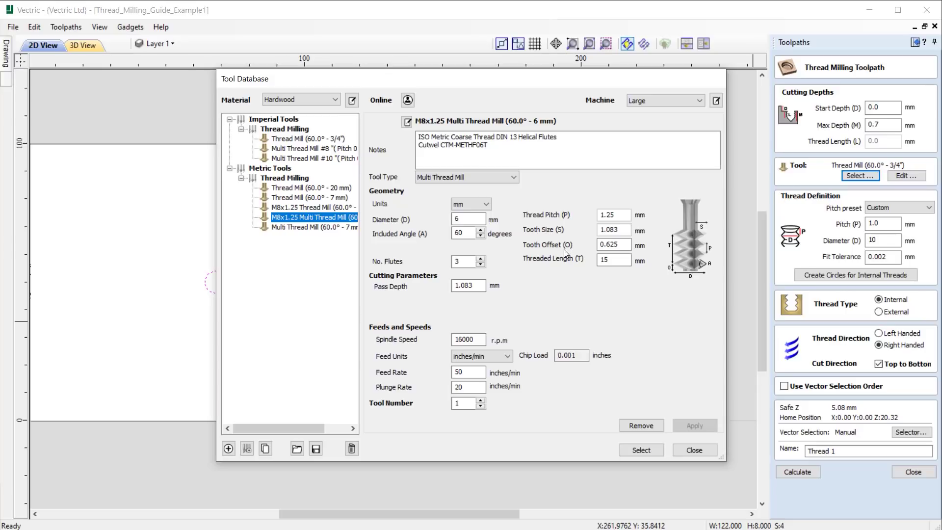
left_click(602, 260)
left_click(474, 284)
left_click(644, 450)
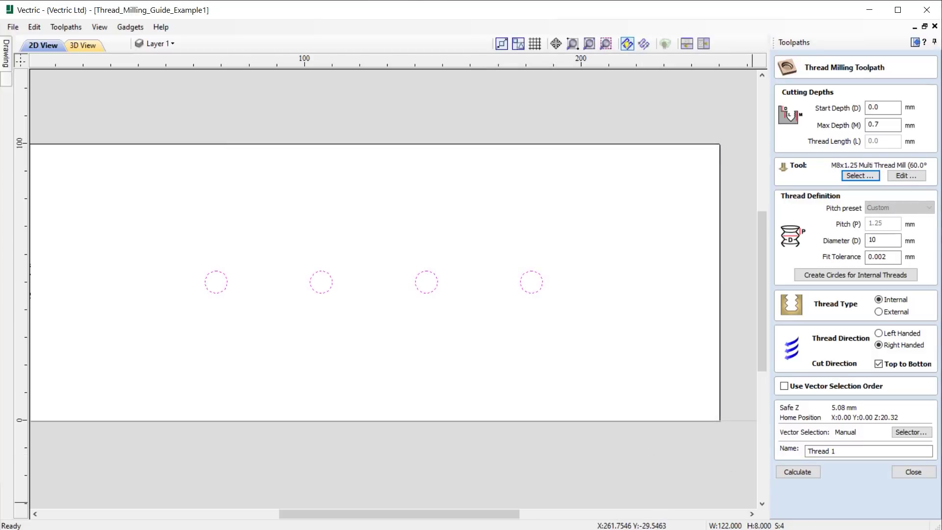
Step: Try maximum depths of 5, 6, 7 and 8 mm for the thread milling toolpath
key("Tab")
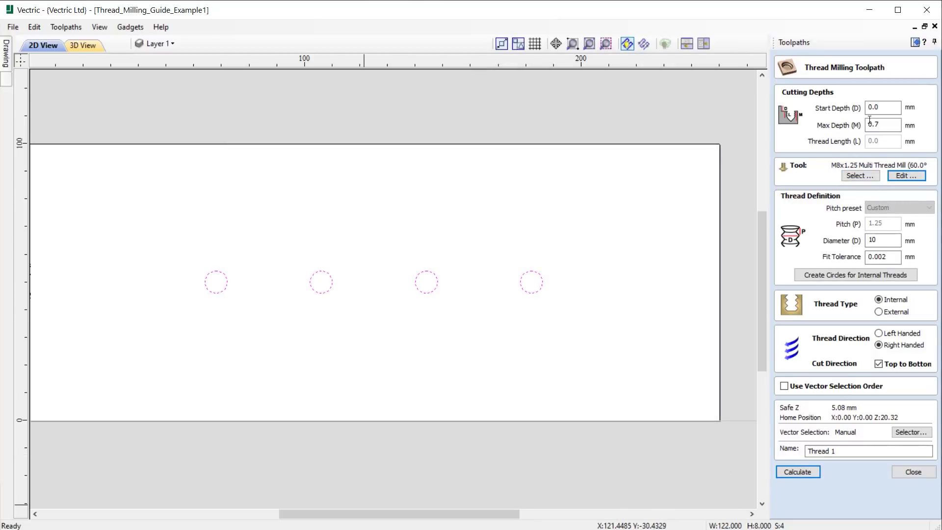
left_click_drag(883, 125, 857, 127)
key("BackSpace")
key("ctrl+z")
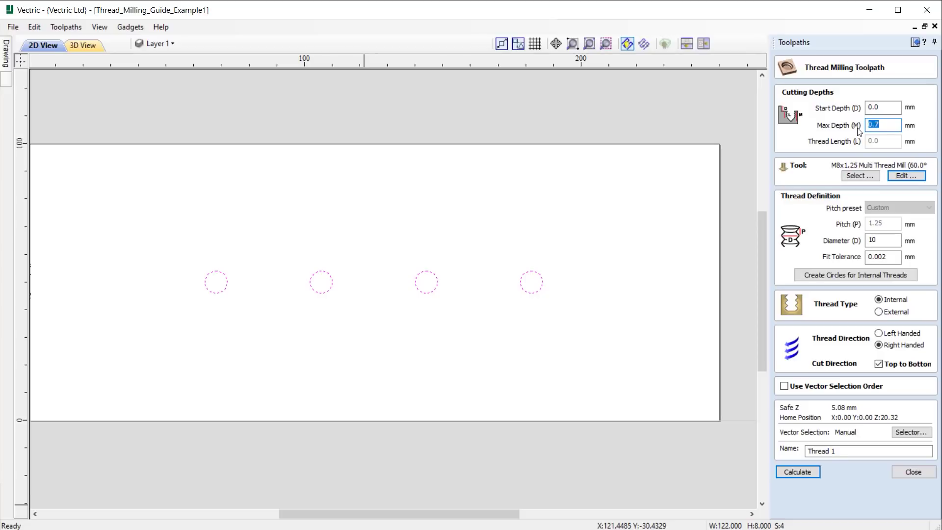
type("5")
left_click_drag(876, 125, 853, 125)
type("6")
key("BackSpace")
type("7")
left_click_drag(877, 128, 838, 120)
type("8")
Step: Set the thread milling toolpath's maximum depth to 10 mm
left_click(882, 126)
key("BackSpace")
type("10")
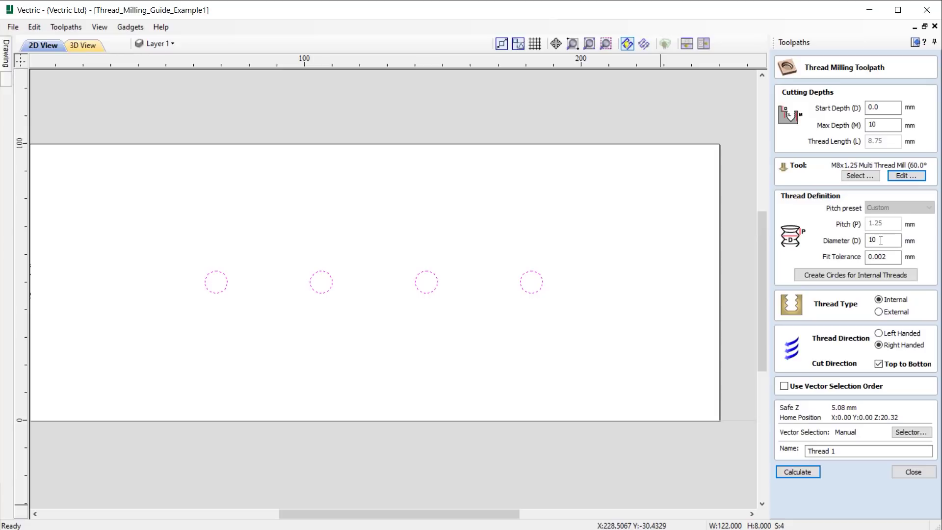
Step: Create circles for internal threads in all four selected circles using an 8 mm diameter and a 0.0 mm fit tolerance
double_click(881, 240)
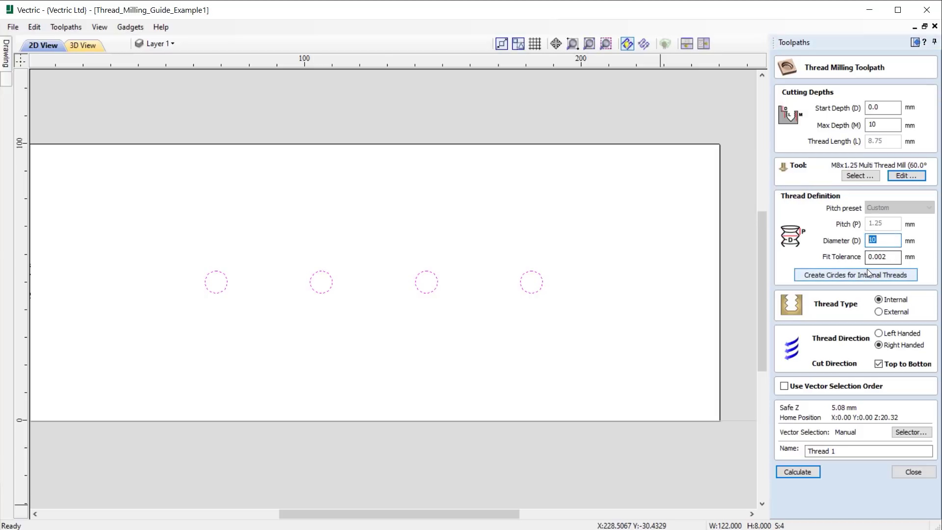
type("8")
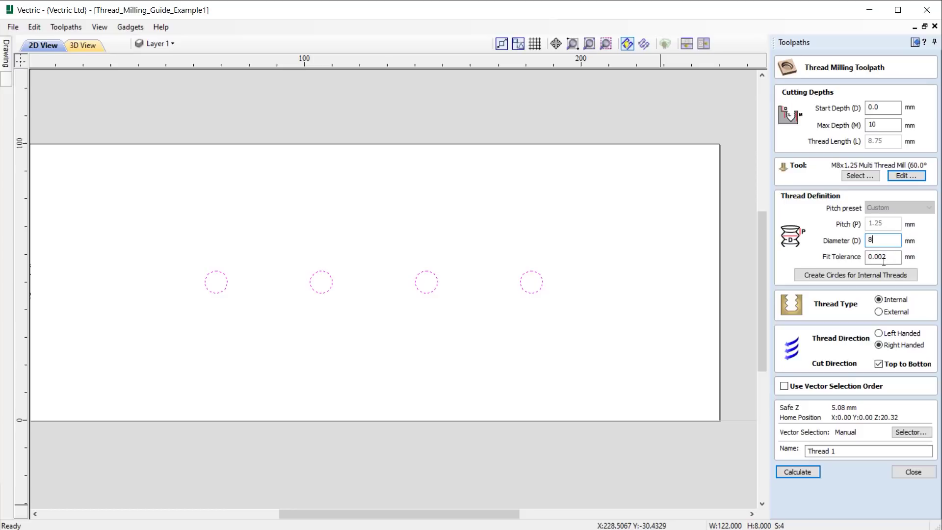
left_click_drag(883, 260, 888, 257)
key("BackSpace")
key("BackSpace")
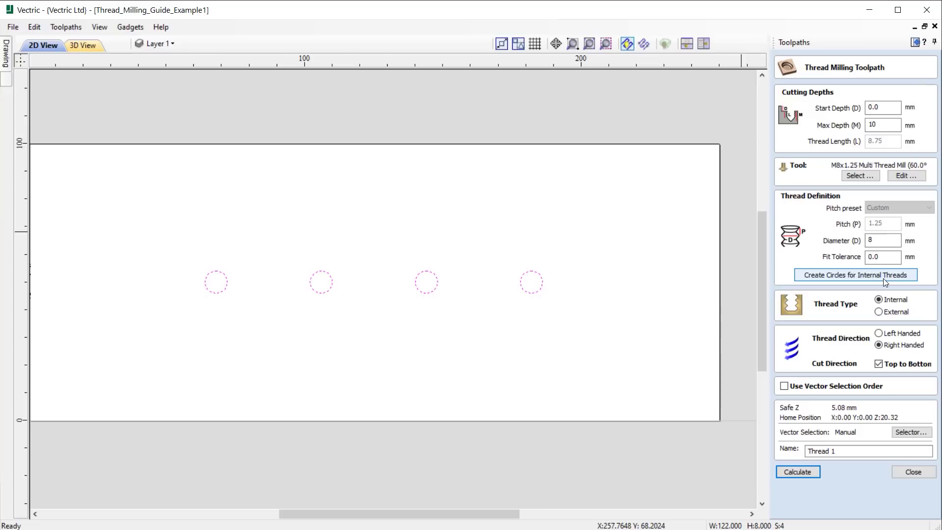
left_click(867, 275)
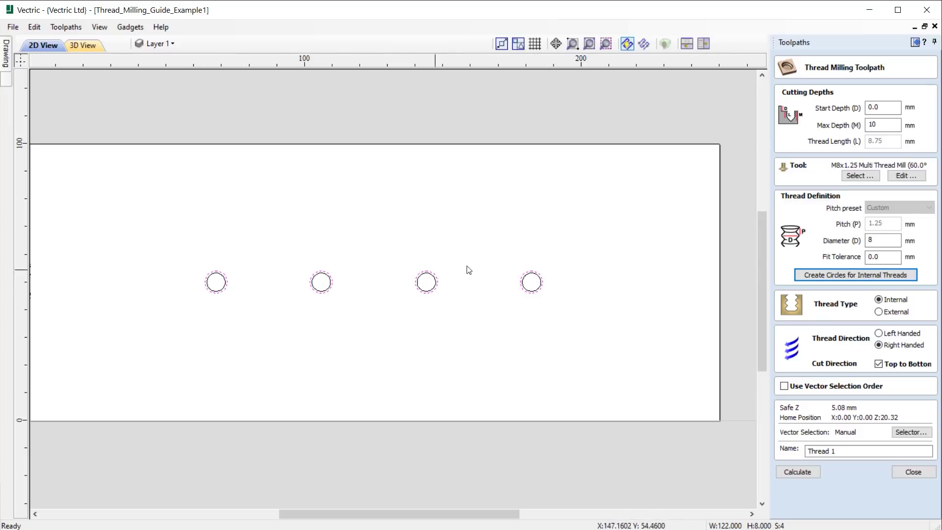
Step: Move the four inner circles to a new layer named Pockets with a turquoise drawing color
left_click(533, 280)
left_click(532, 278)
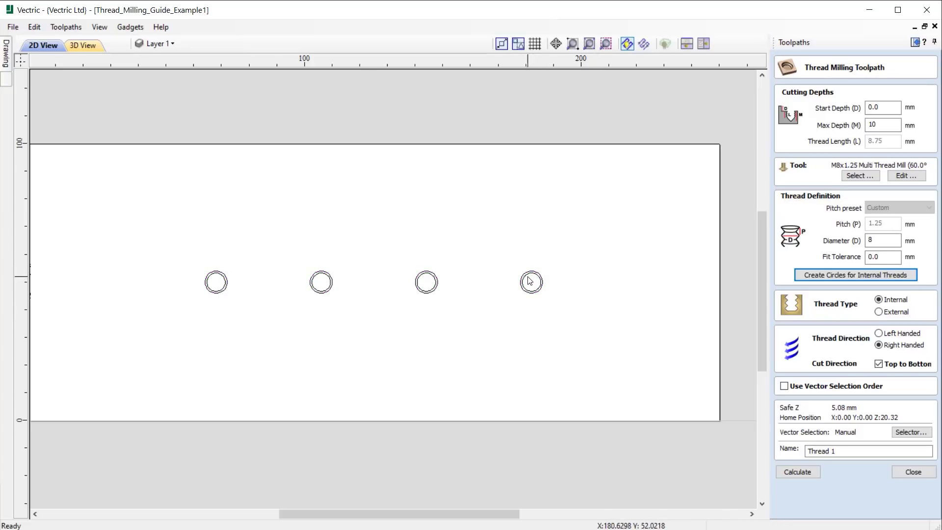
left_click(532, 279)
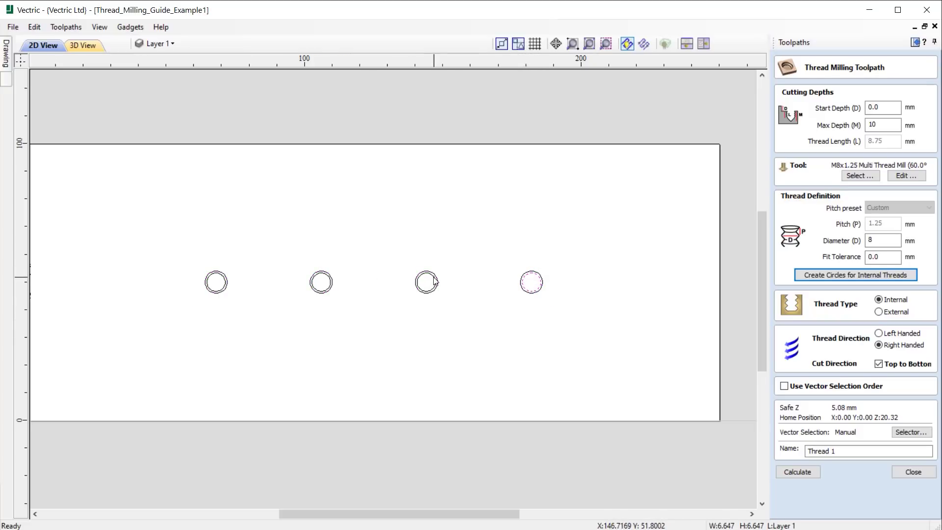
left_click(431, 284, "shift")
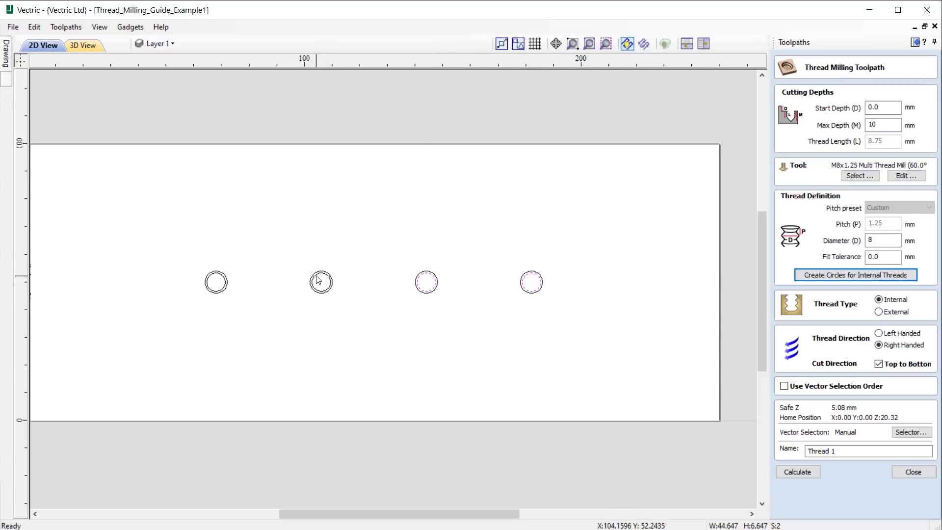
left_click(319, 279, "shift")
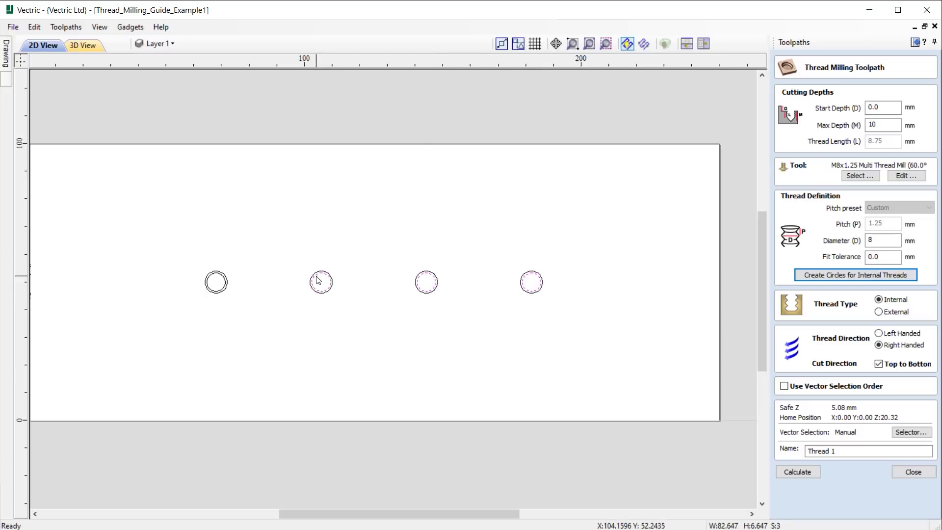
left_click(213, 280, "shift")
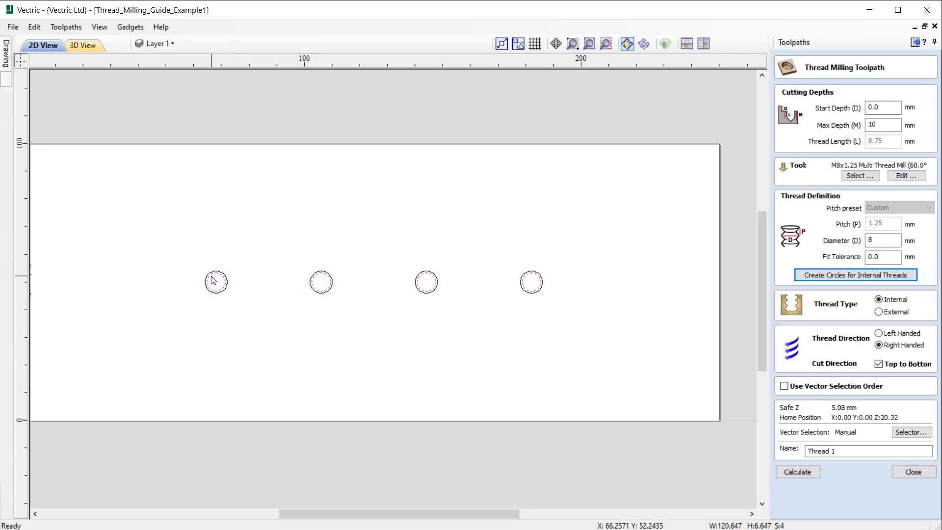
right_click(222, 282)
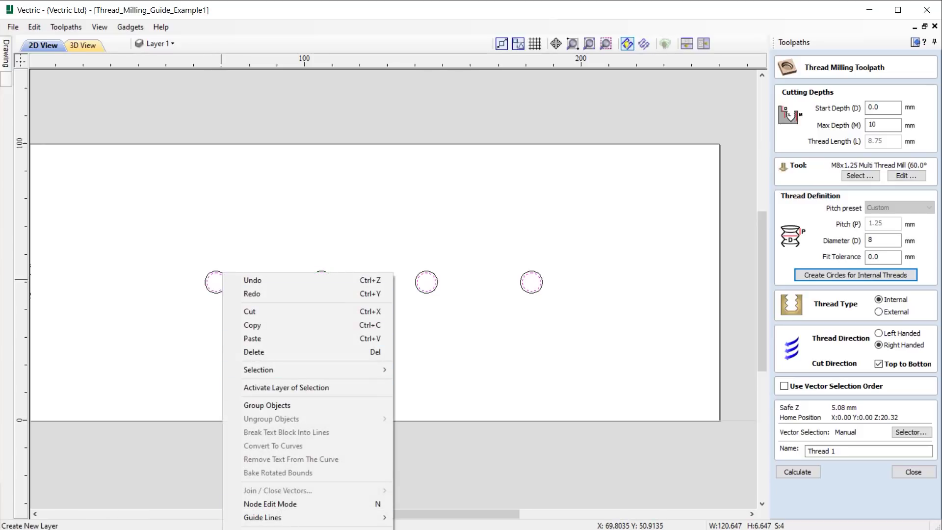
left_click(487, 511)
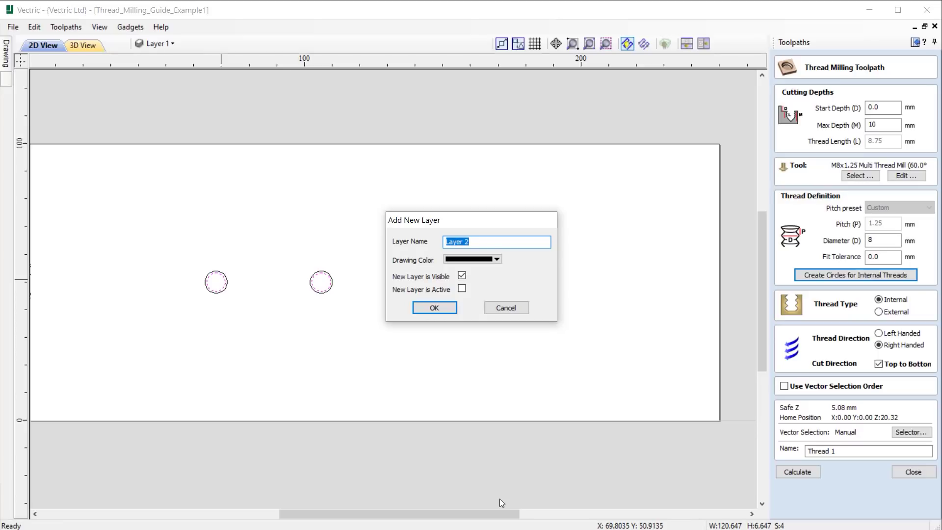
type("Pockets")
left_click(497, 259)
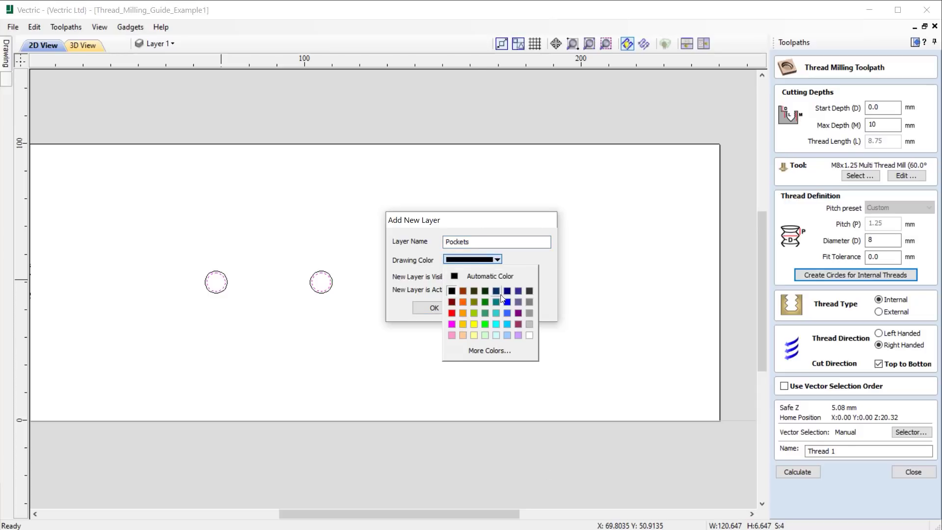
left_click(496, 313)
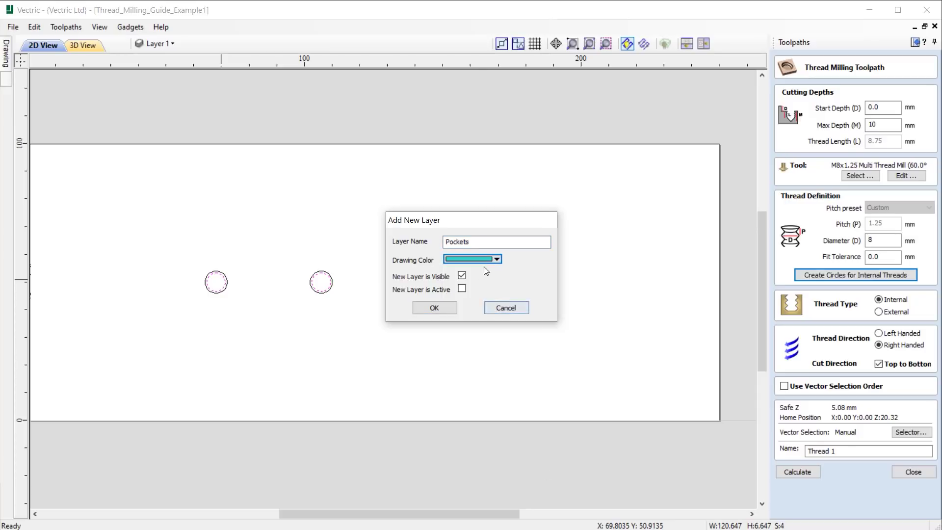
left_click(435, 308)
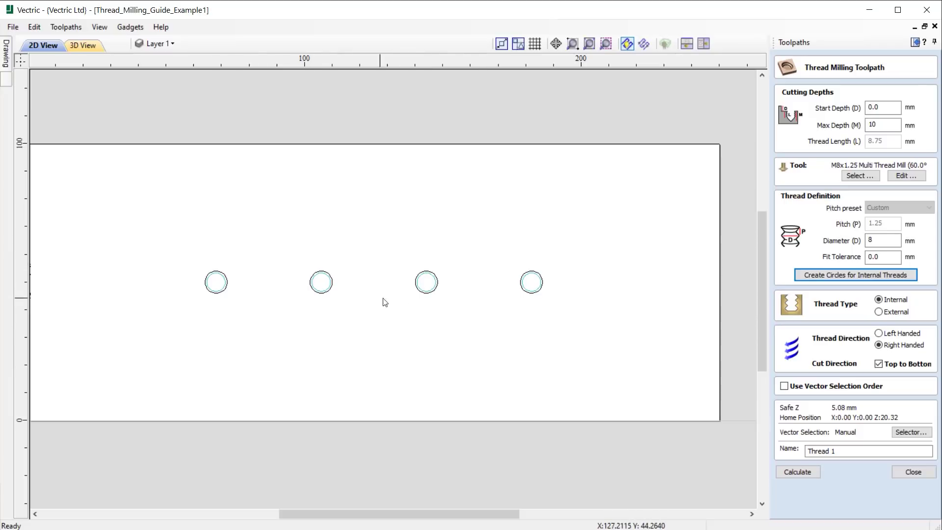
Step: Select the four outer 8 mm circles as the vectors for the thread milling toolpath
middle_click_drag(534, 261, 554, 267)
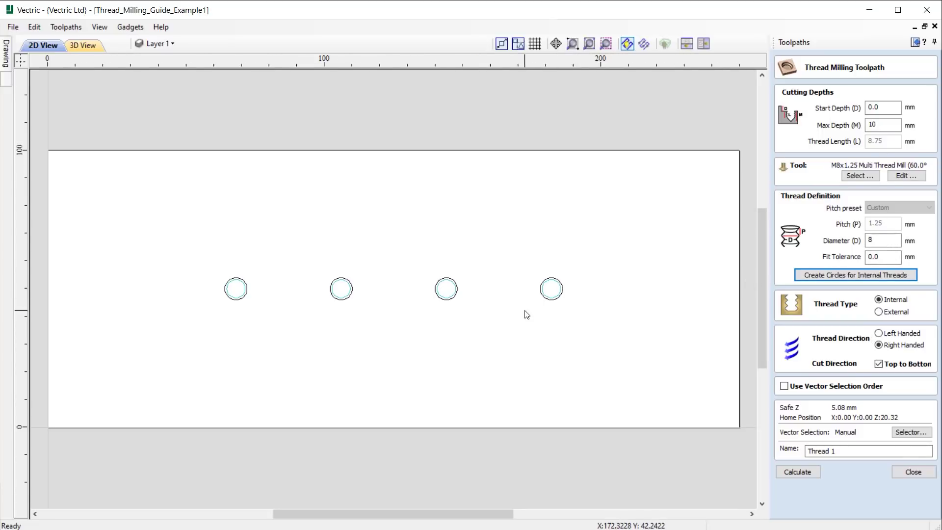
scroll(526, 312, "up", 2)
left_click(569, 295)
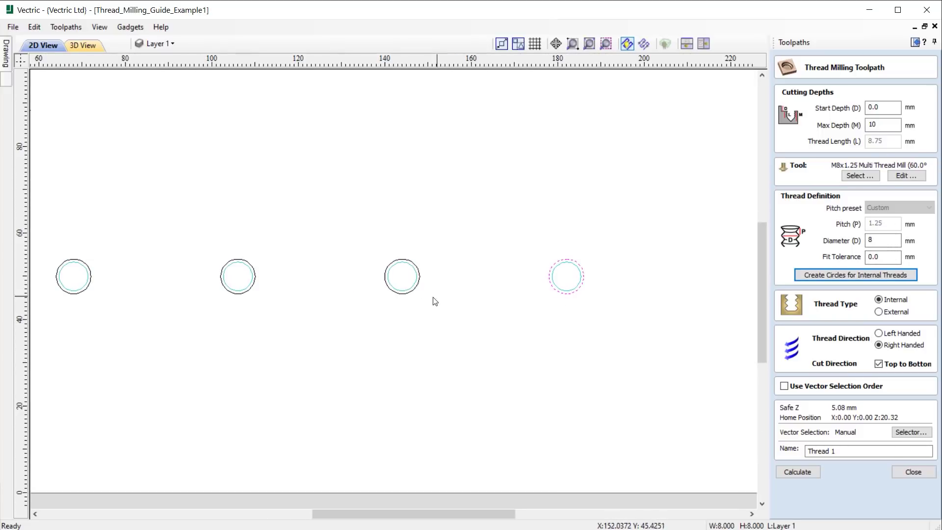
left_click(402, 296, "shift")
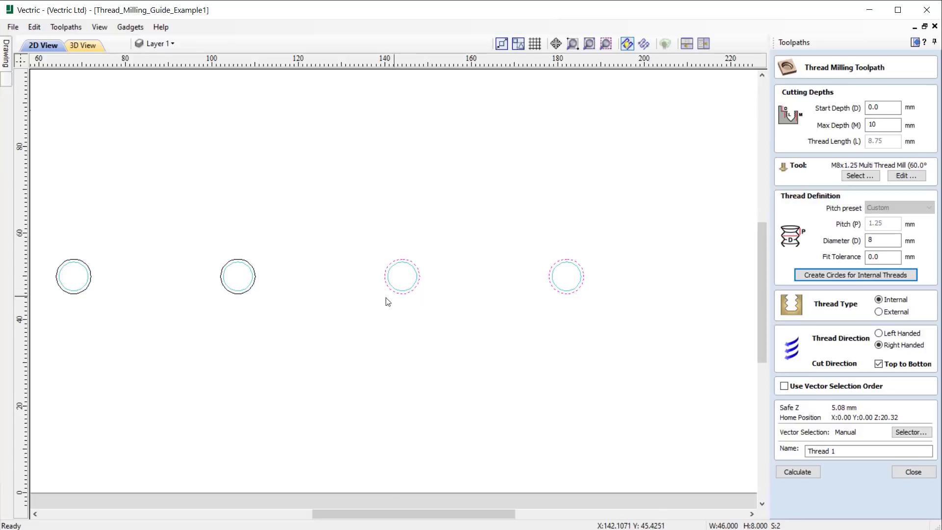
left_click(251, 291, "shift")
left_click(79, 293, "shift")
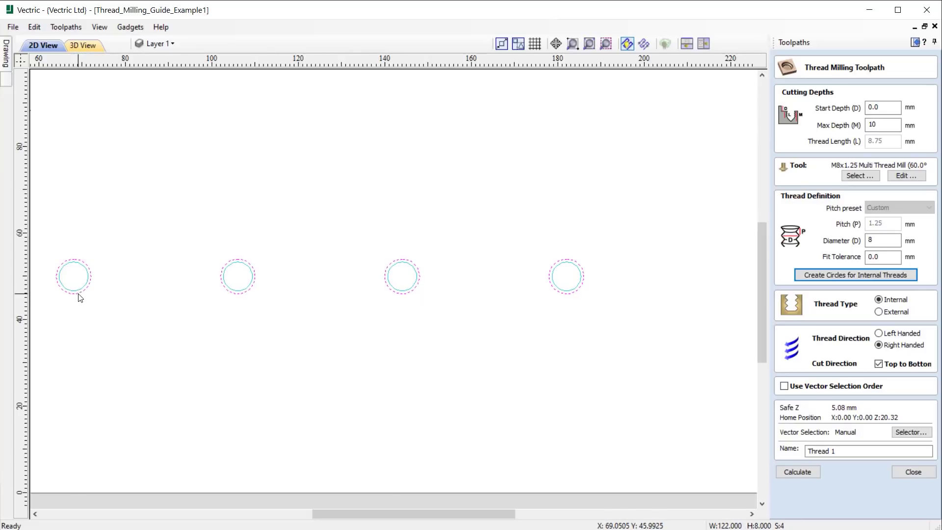
scroll(330, 370, "down", 2)
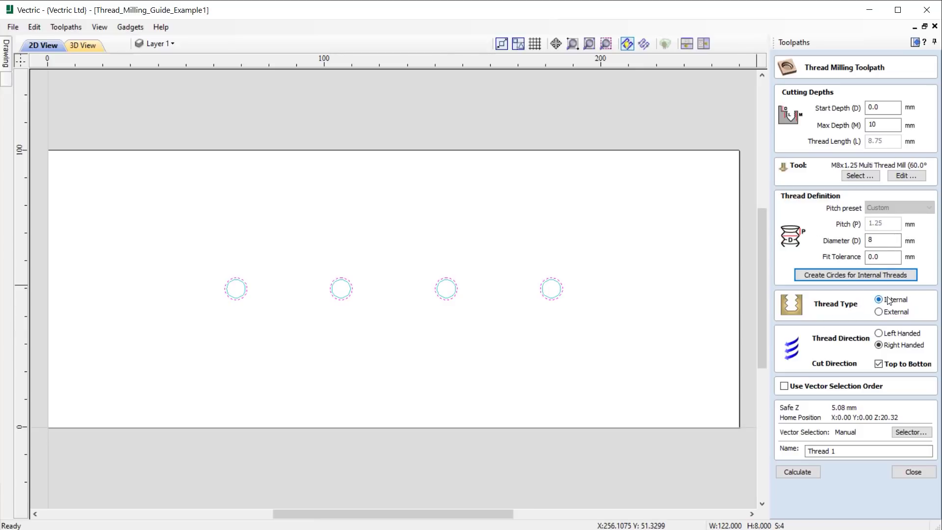
Step: Compare the thread types, thread directions and cut directions, ending with internal, left-handed threads cut top to bottom
left_click(886, 312)
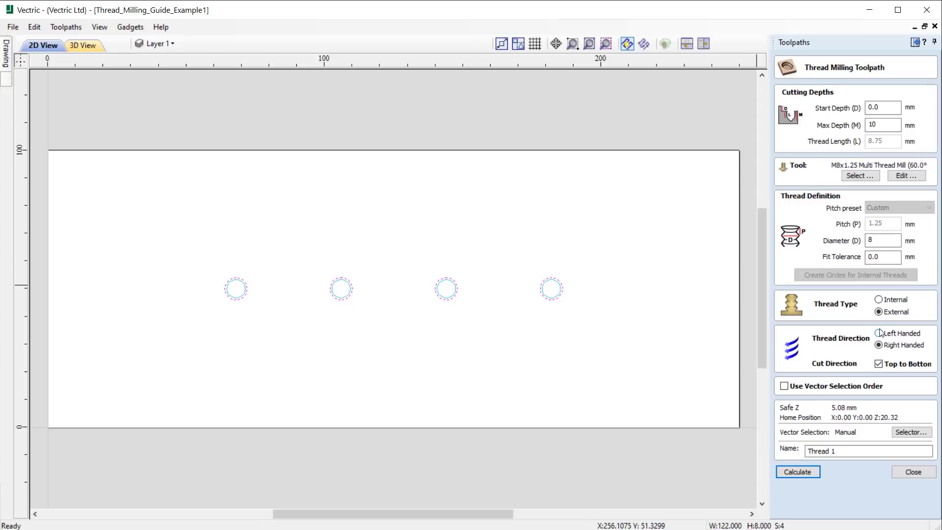
left_click(879, 300)
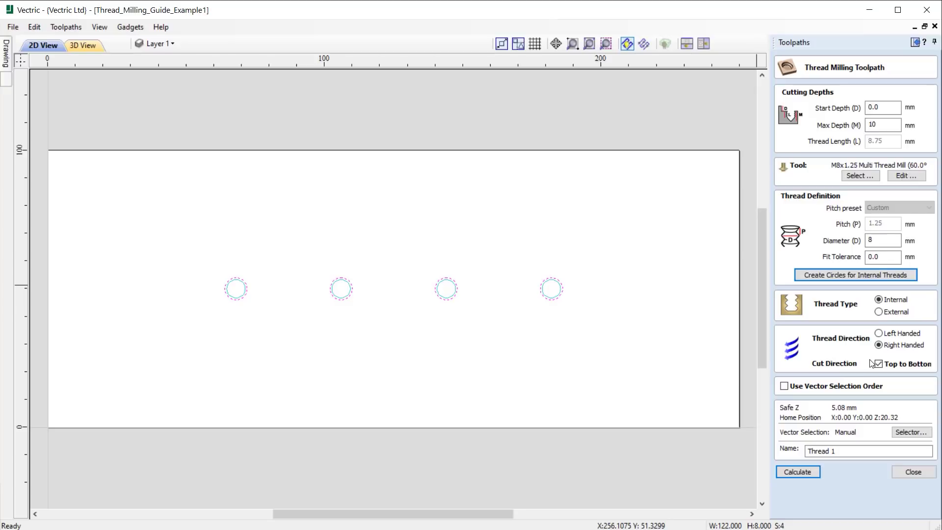
left_click(894, 333)
left_click(896, 345)
left_click(894, 334)
left_click(886, 363)
left_click(889, 346)
left_click(889, 336)
left_click(879, 364)
Step: Calculate the thread milling toolpath, close its preview and return to the 2D view
left_click(799, 473)
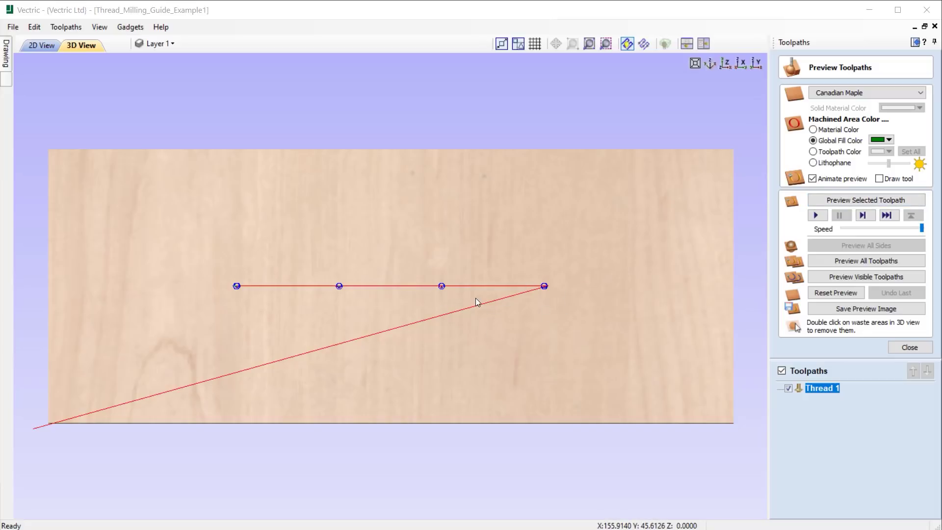
left_click(913, 348)
left_click(24, 47)
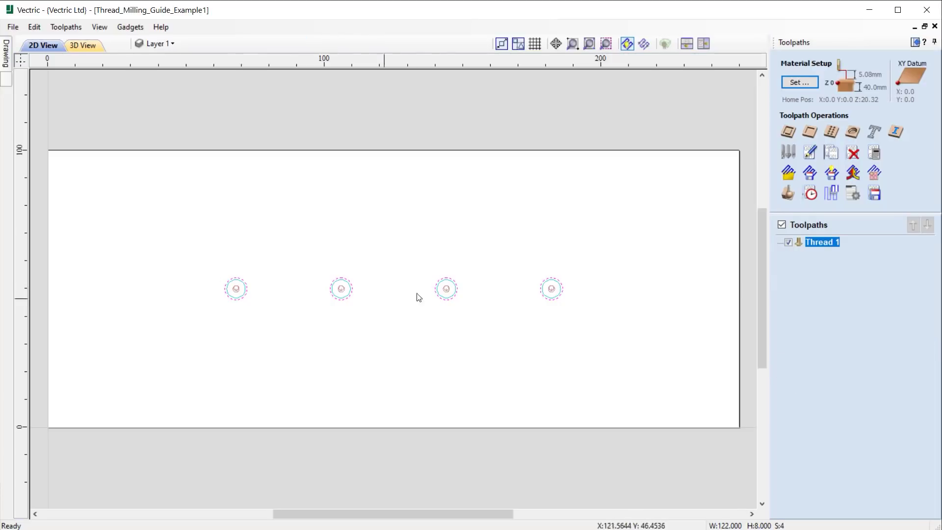
Step: Start a pocket toolpath, deselect the outer circles, and make the Pockets layer active with its four inner circles selected
left_click(810, 132)
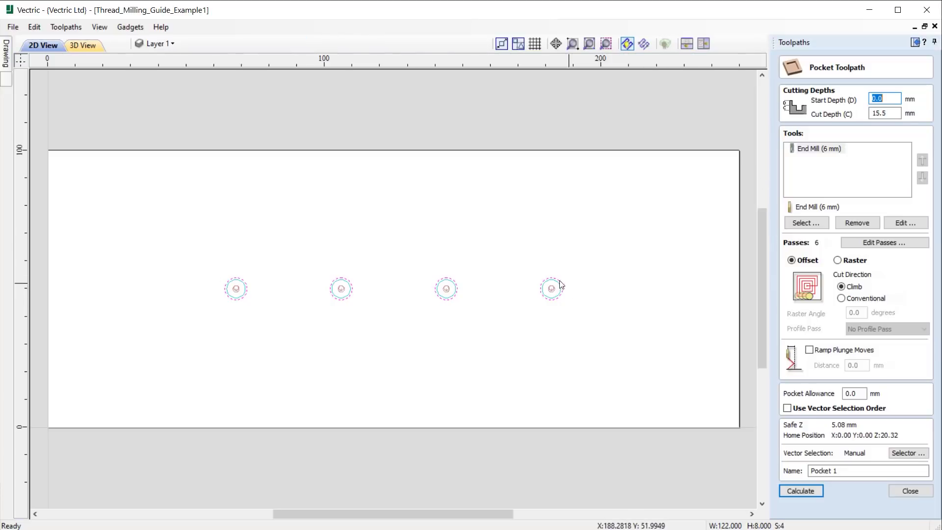
left_click(562, 284)
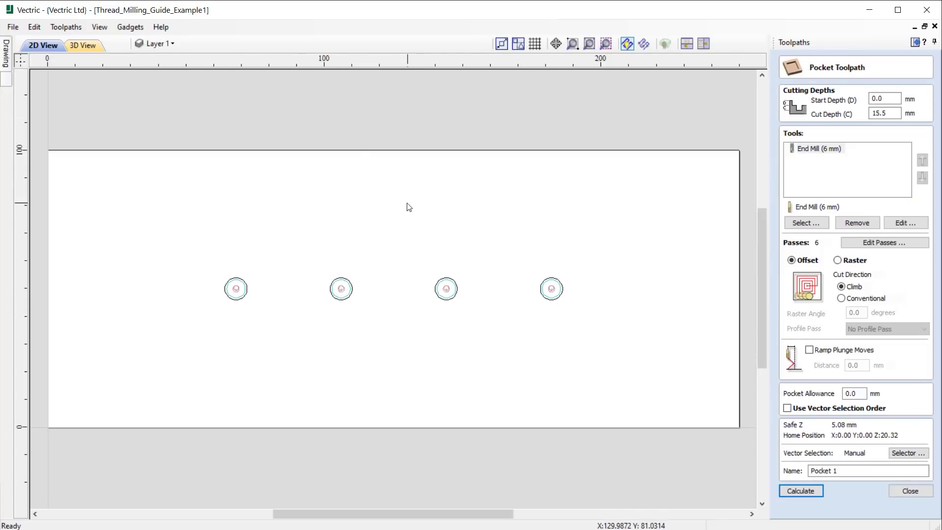
left_click(171, 42)
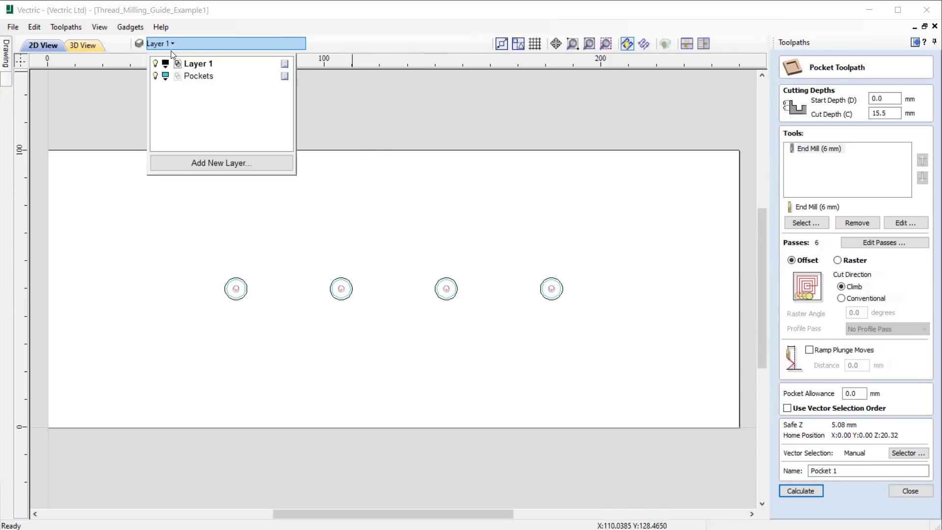
left_click(179, 77)
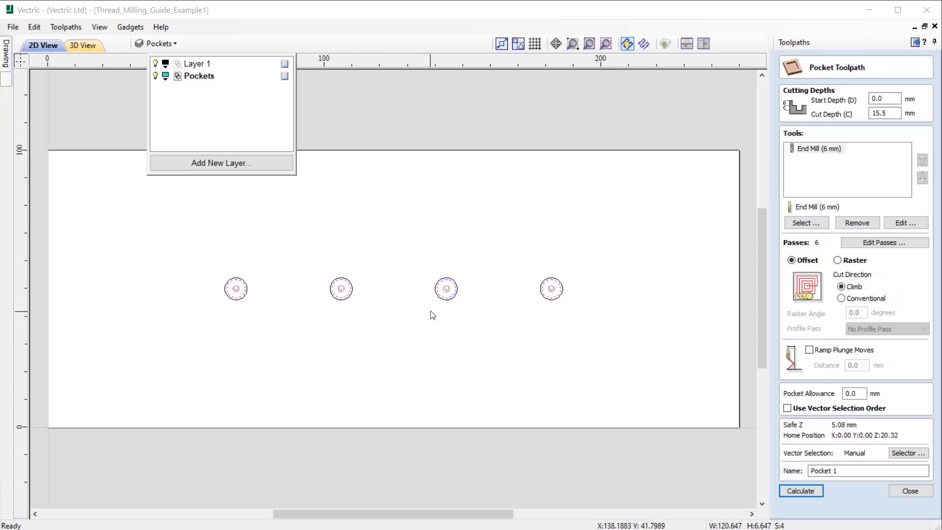
Step: Set the pocket's cut depth to 10.5 mm and calculate the pocket toolpath with the 6 mm end mill
left_click(888, 112)
left_click_drag(888, 112, 854, 126)
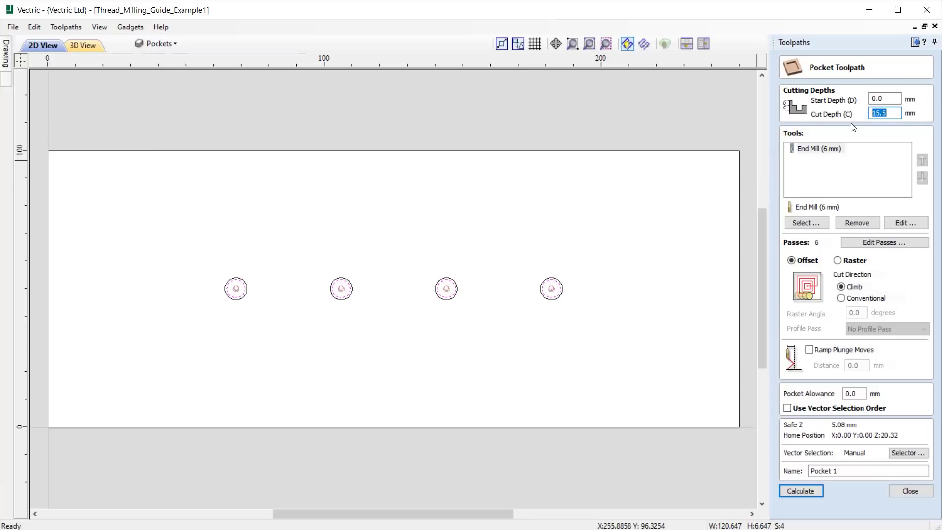
type("10.5")
left_click(802, 492)
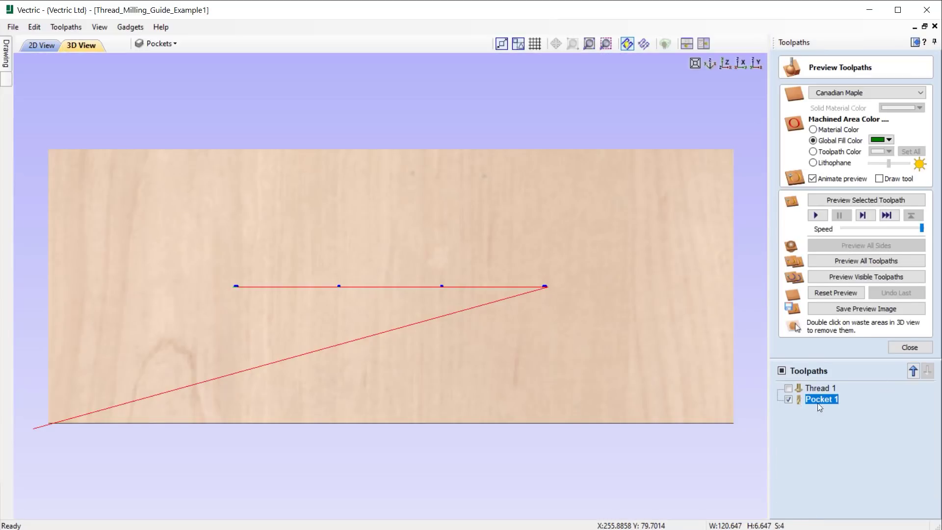
Step: Move Pocket 1 ahead of Thread 1 in the toolpath order and preview its cut with machined areas in material colour
left_click(913, 371)
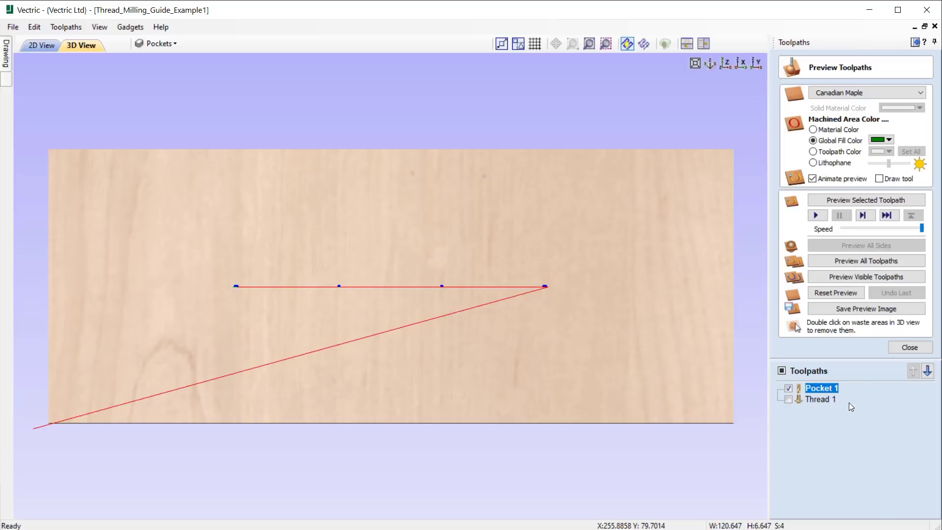
left_click(864, 199)
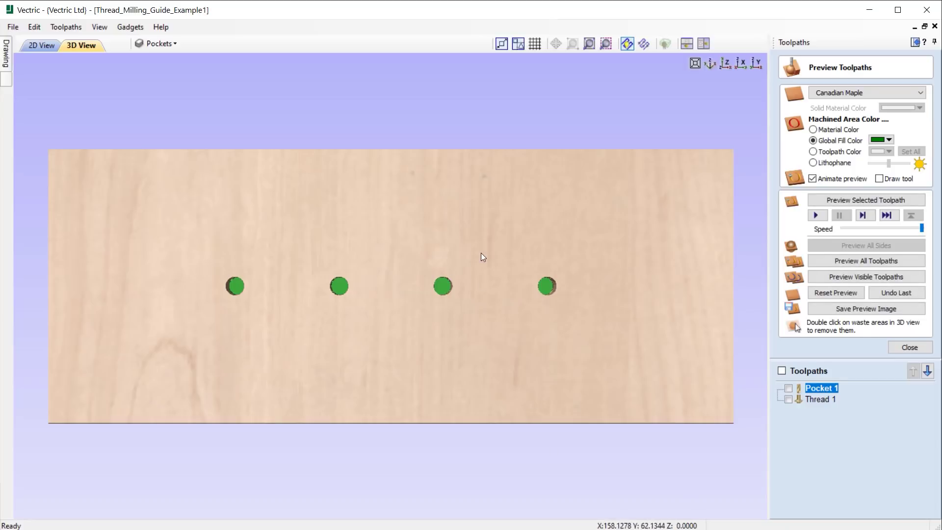
left_click(834, 132)
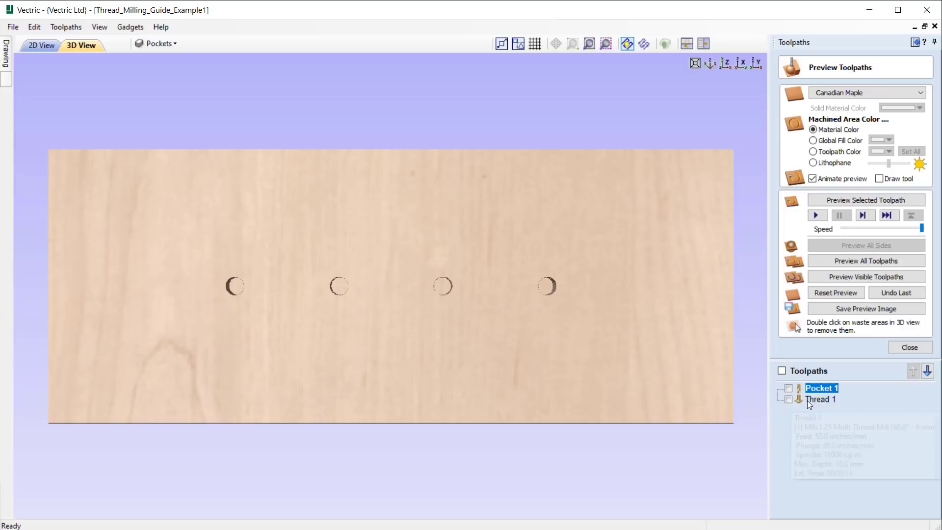
mouse_move(811, 402)
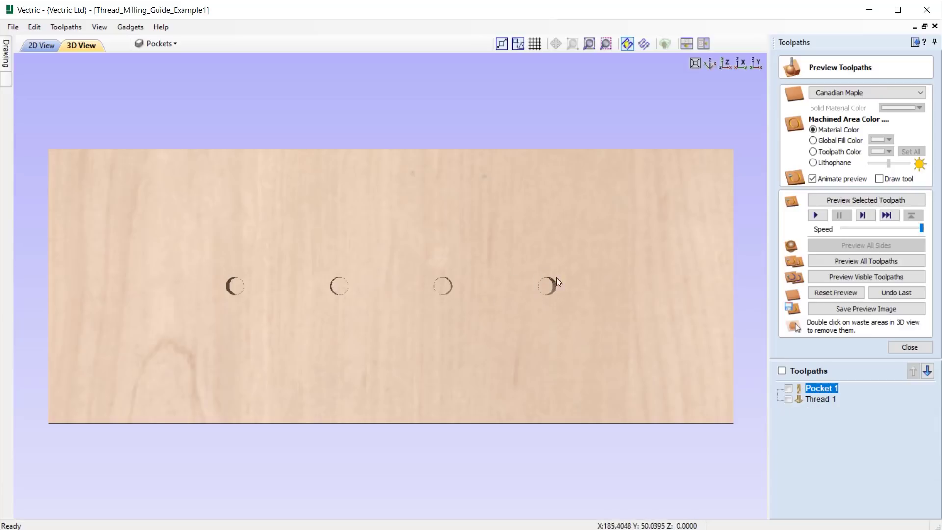
Step: Preview the Thread 1 cut slowly with the tool drawn, inspect the holes at an angle and from above, and close the preview
left_click(788, 400)
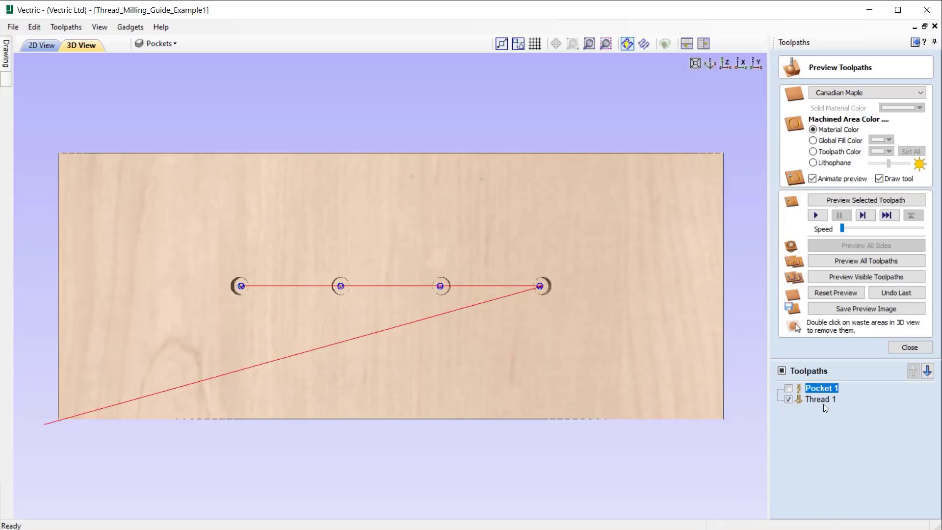
left_click(820, 400)
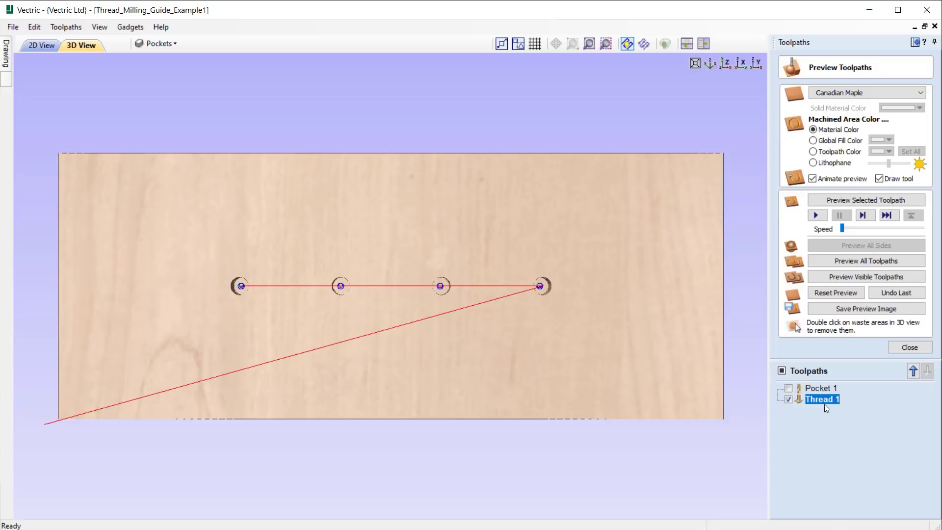
left_click(874, 201)
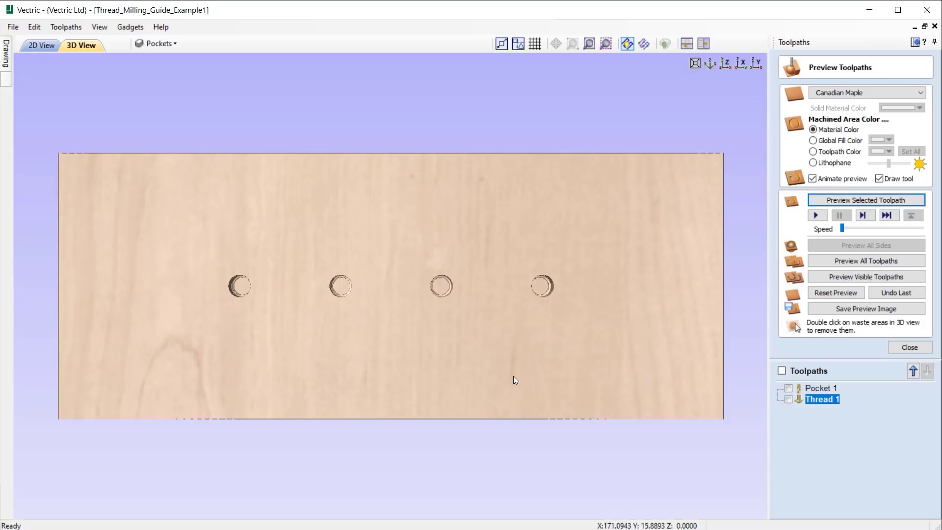
left_click_drag(540, 390, 534, 369)
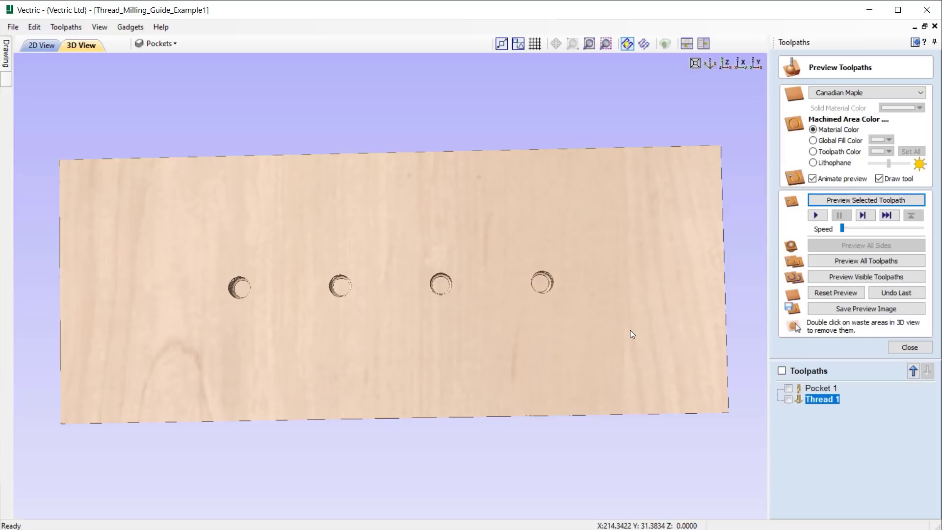
left_click(725, 65)
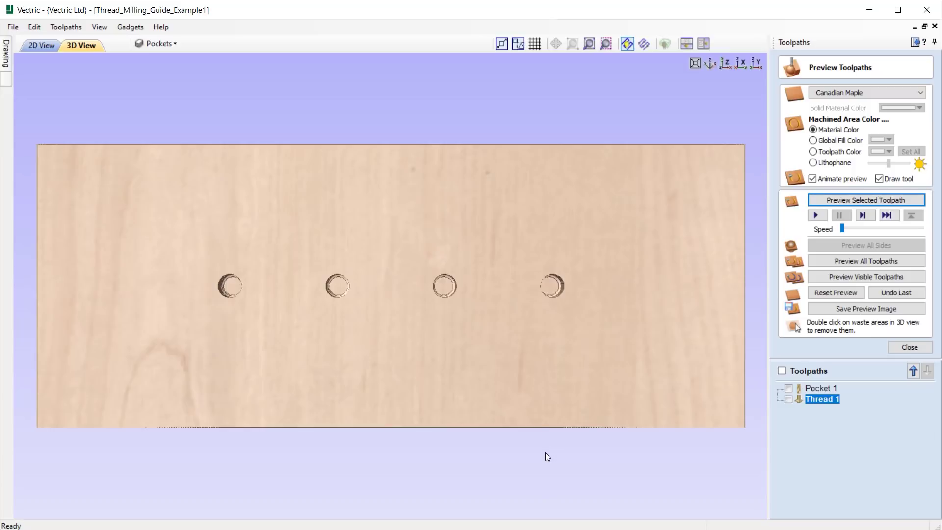
left_click(910, 348)
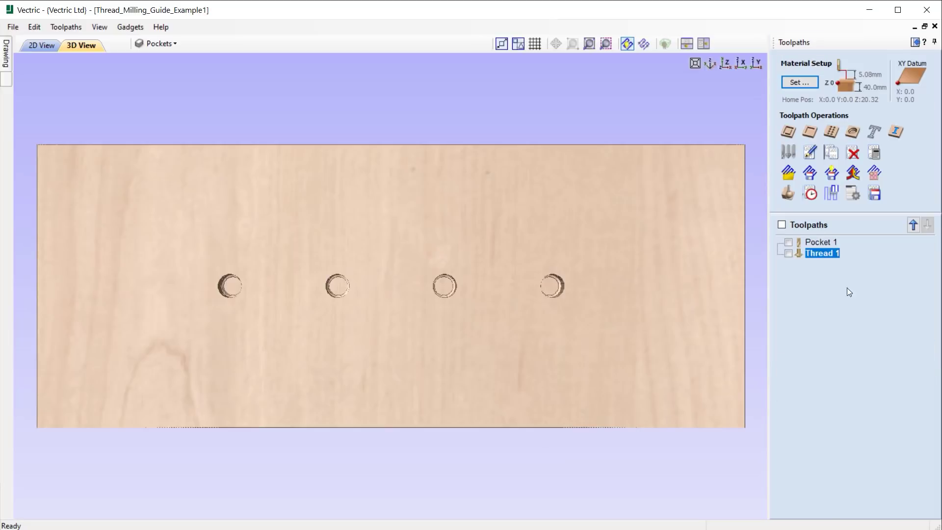
Step: Review the Thread 1 toolpath settings with the 2D and 3D views tiled, and close them without recalculating
double_click(817, 252)
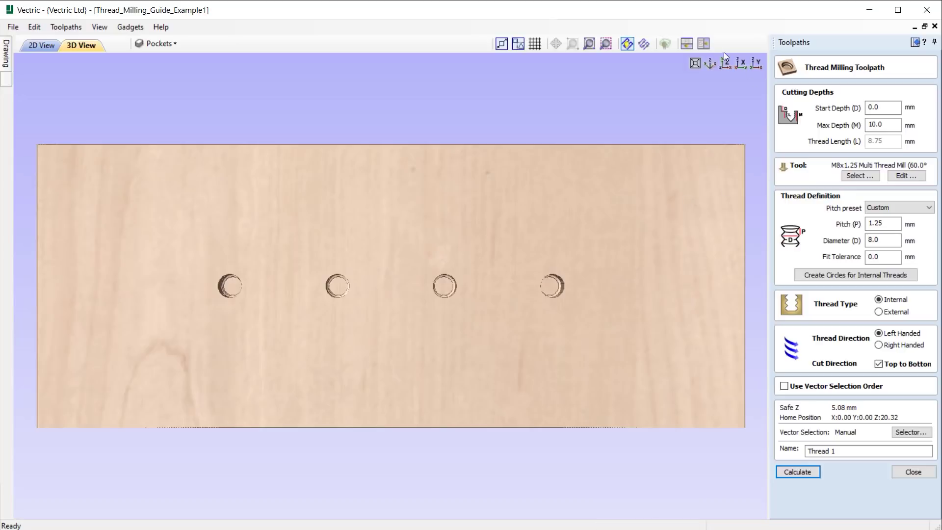
left_click(686, 43)
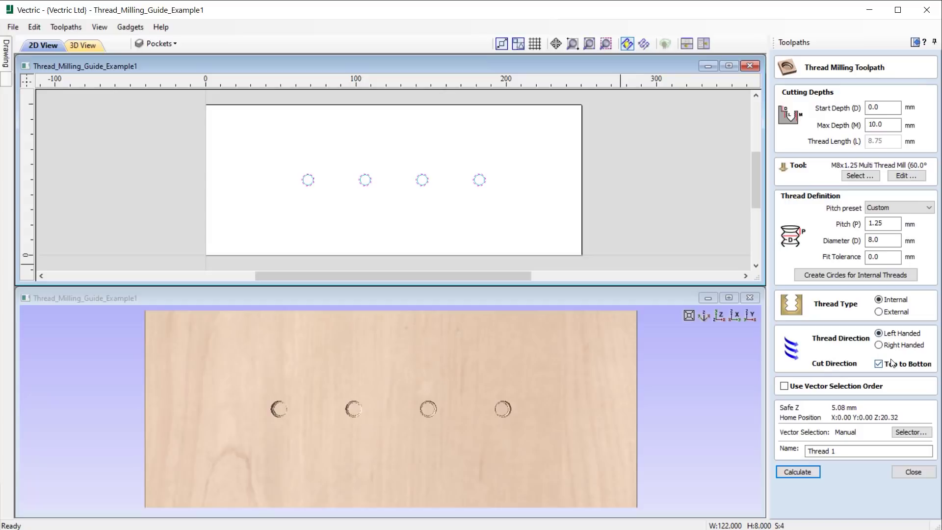
left_click(911, 474)
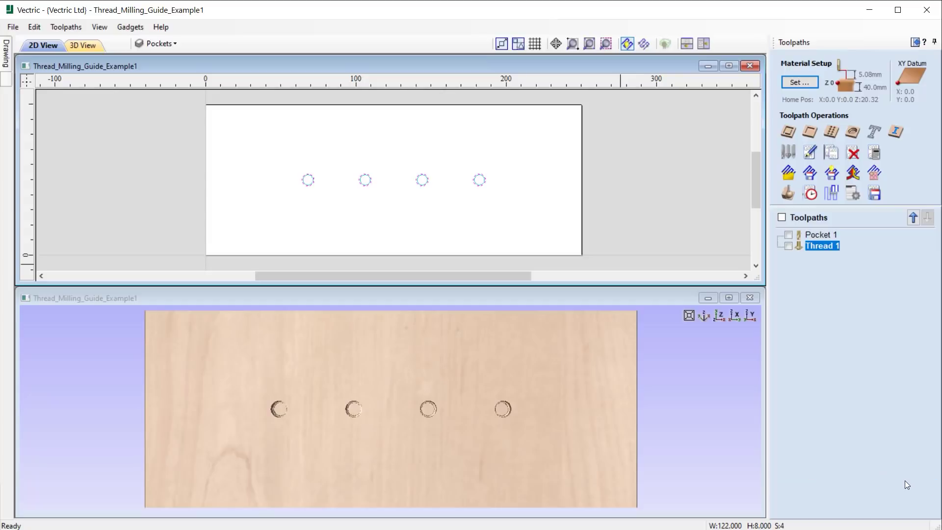
Step: Save the Thread_Milling_Guide_Example1 file and close it
left_click(11, 28)
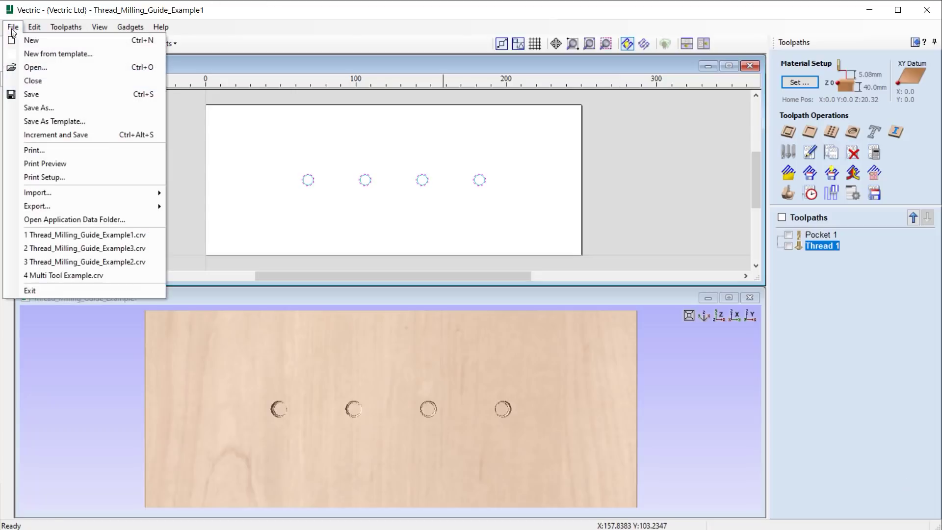
left_click(60, 94)
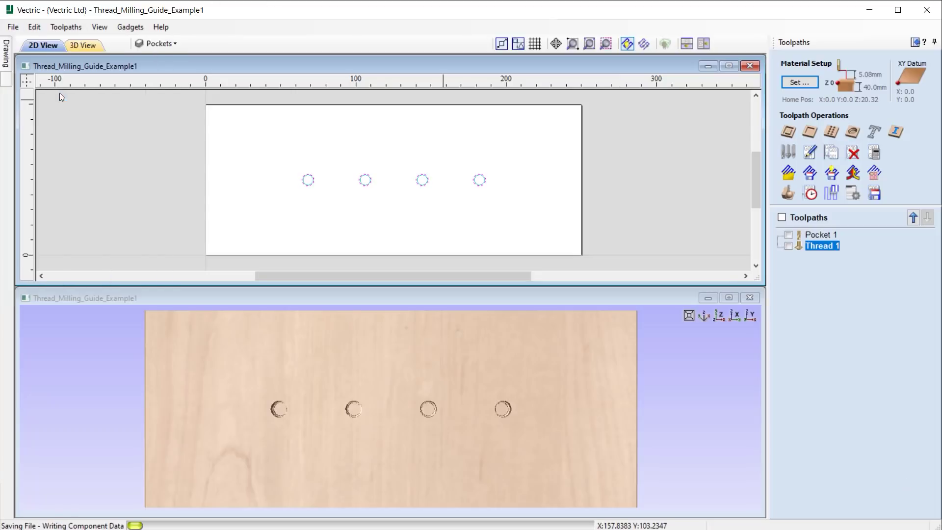
left_click(15, 27)
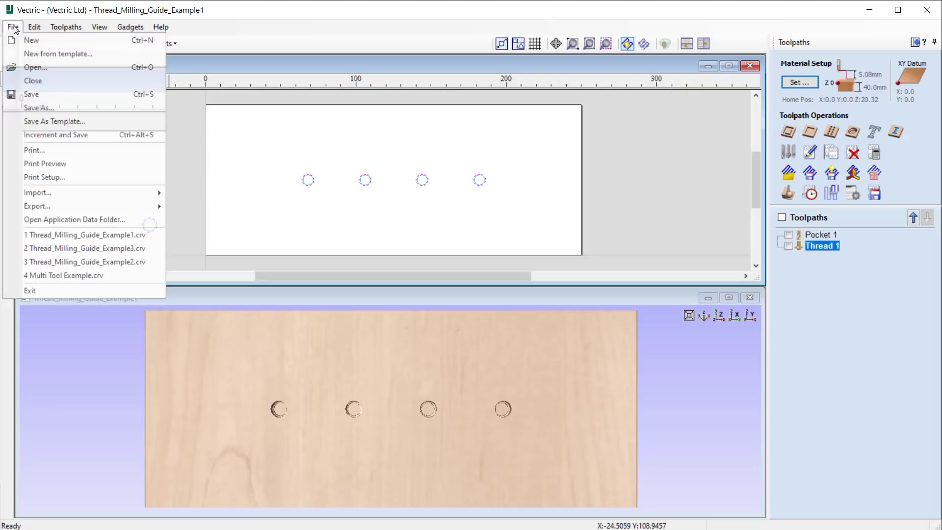
left_click(57, 80)
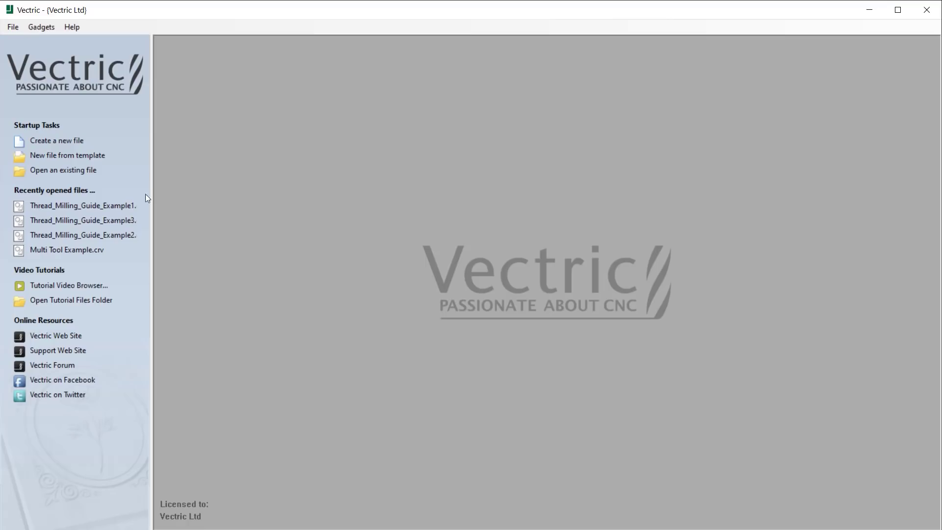
Step: Open the existing file Thread_Milling_Guide_Example2.crv from the Thread_Milling_Guide_2DToolpaths folder
left_click(77, 172)
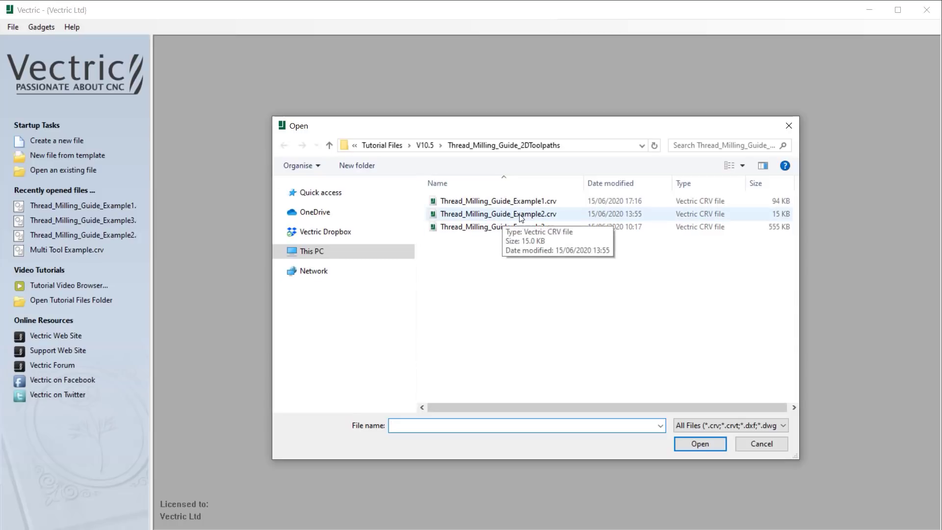
left_click(568, 218)
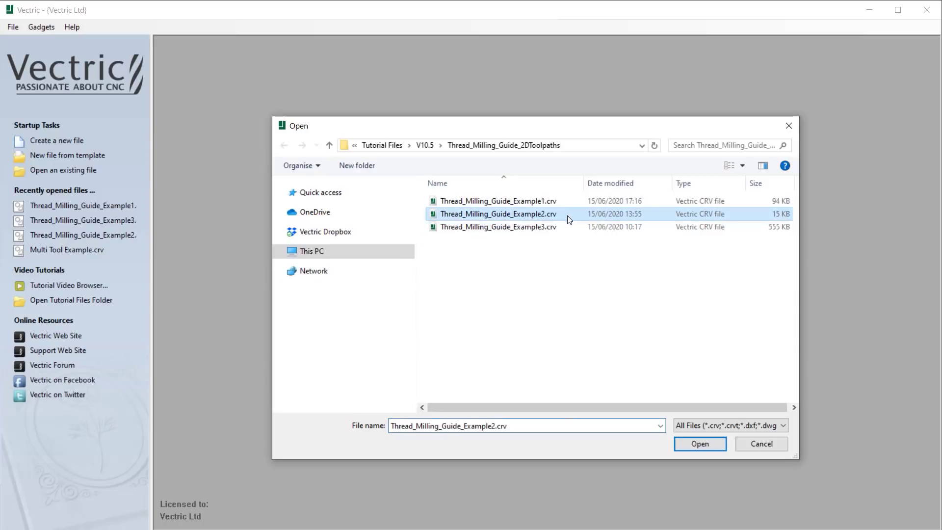
left_click(701, 445)
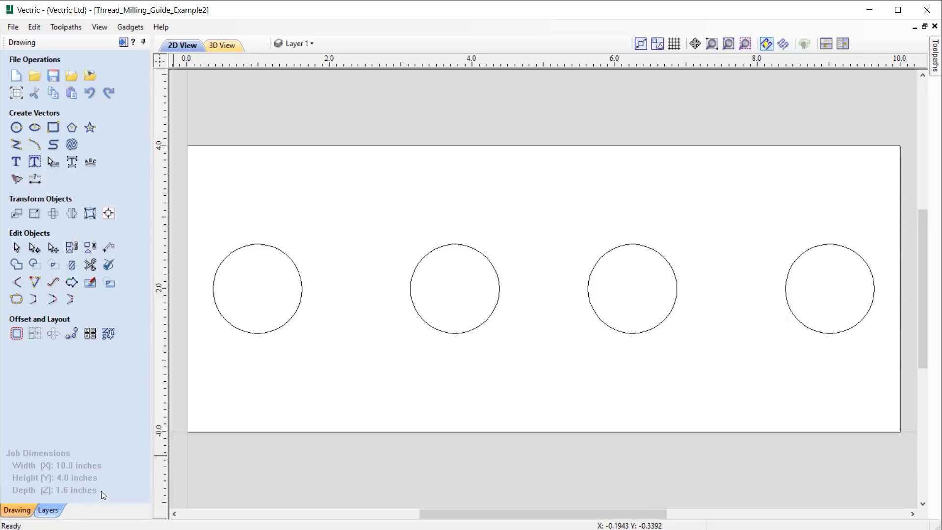
Step: Check the dimensions of individual circles and select all four circles together
left_click(302, 291)
left_click(412, 292)
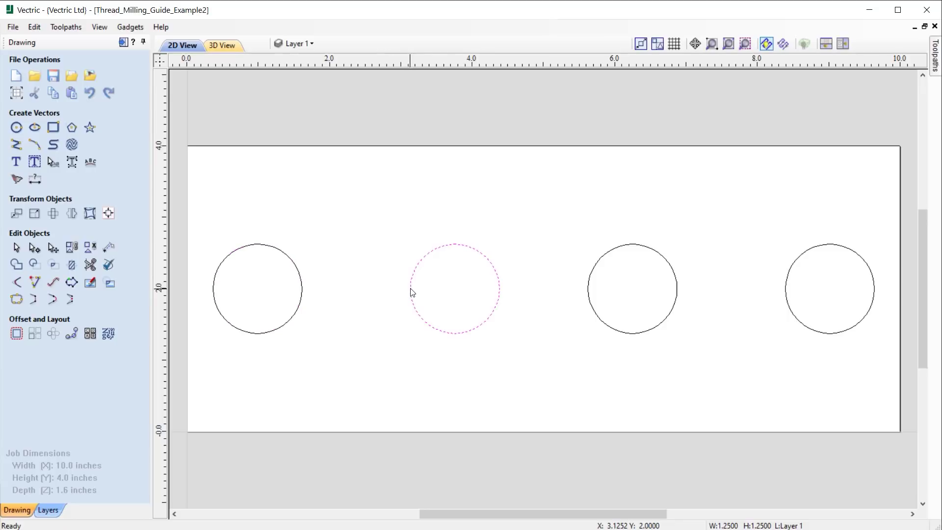
left_click(590, 311)
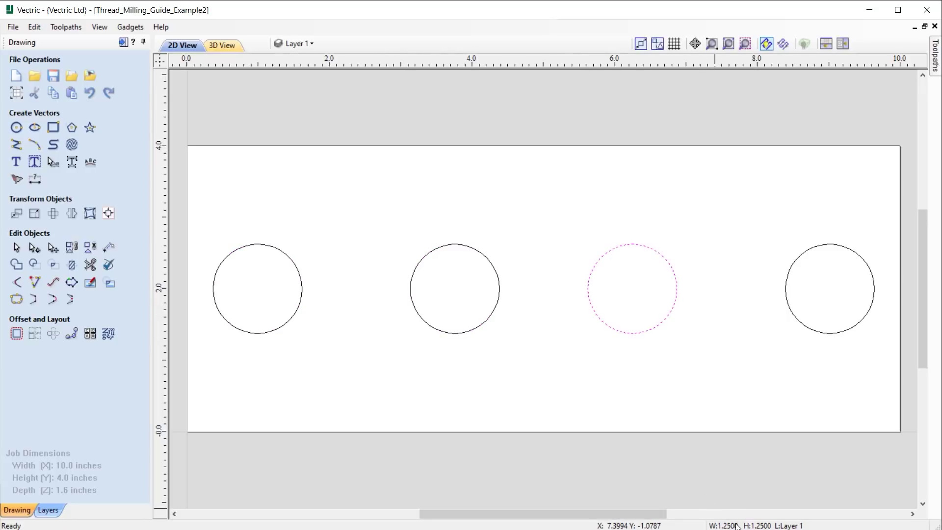
left_click_drag(193, 172, 895, 399)
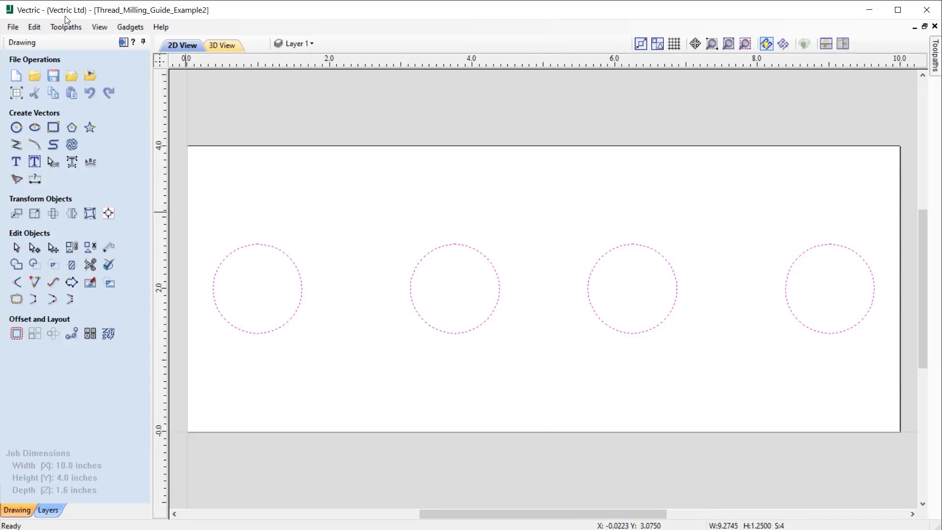
Step: Start a thread milling toolpath for the selected circles using the imperial Thread Mill (60.0° - 3/4") tool
left_click(123, 43)
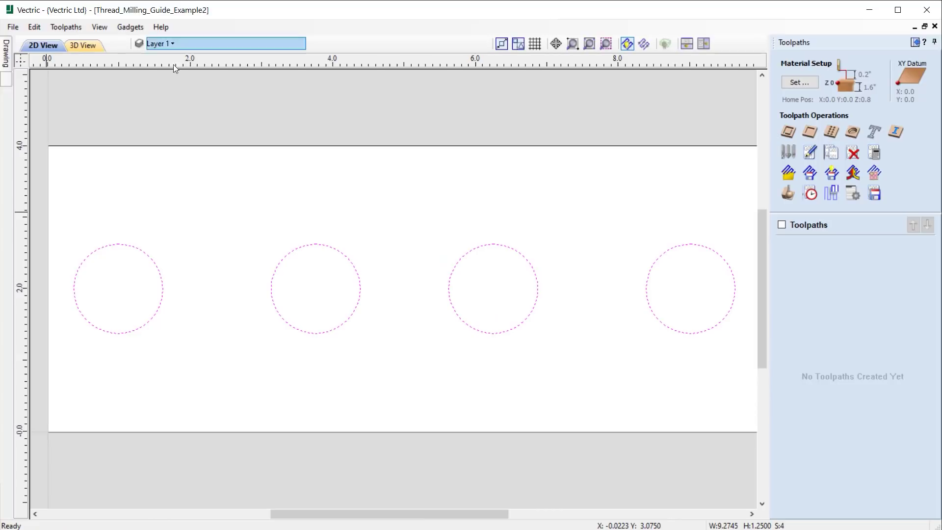
left_click(853, 133)
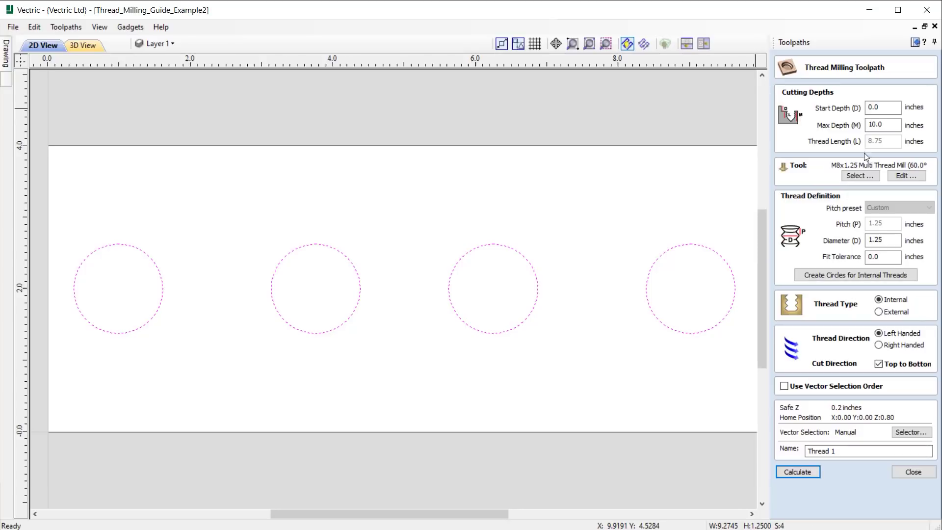
left_click(860, 175)
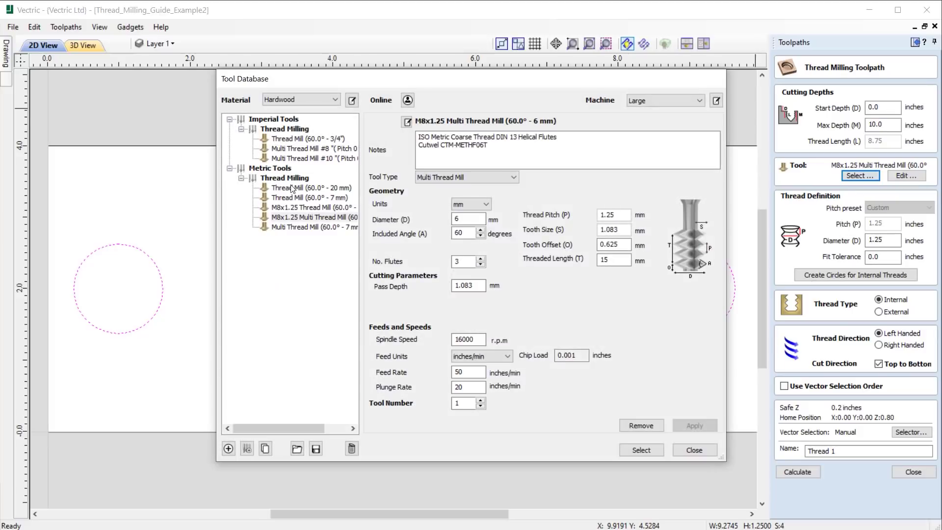
left_click(229, 167)
left_click(320, 139)
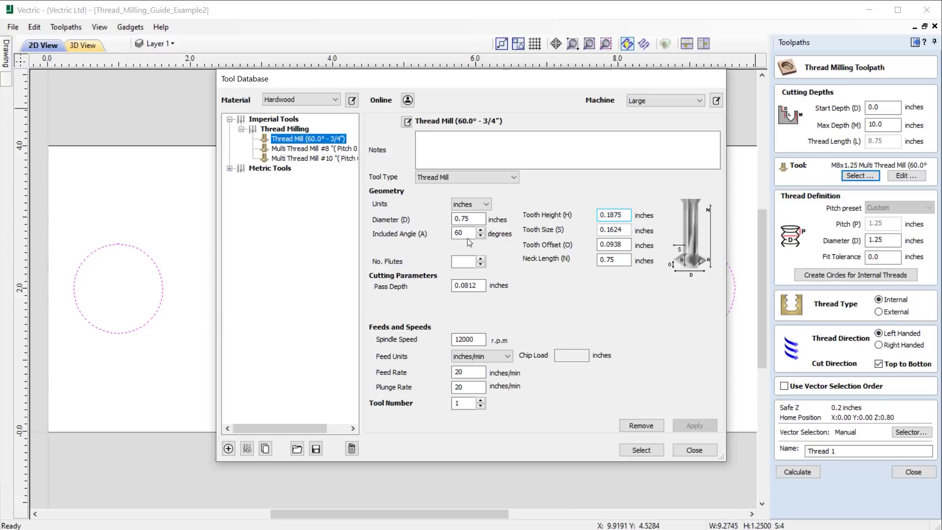
left_click(466, 219)
left_click(466, 232)
left_click(641, 450)
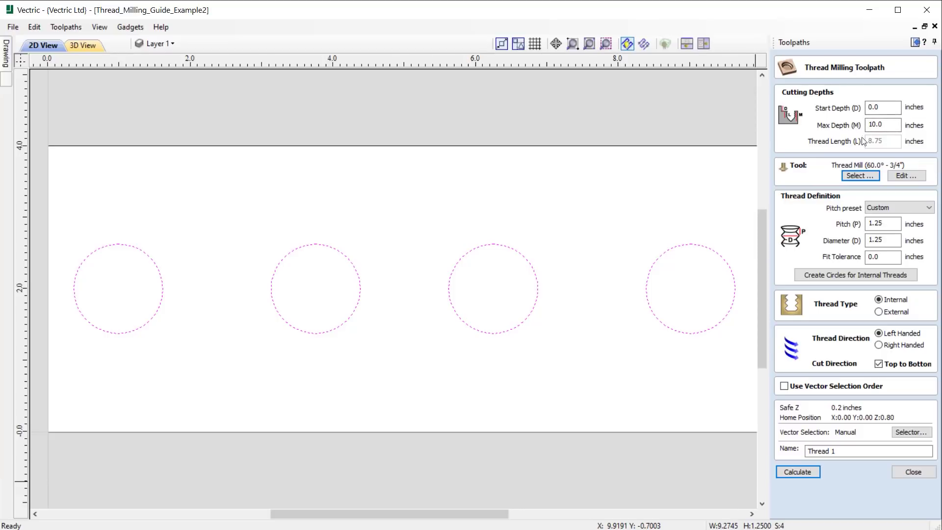
Step: Check the thread mill's neck length in the tool database and set the maximum thread depth to 0.7 inches
left_click(859, 108)
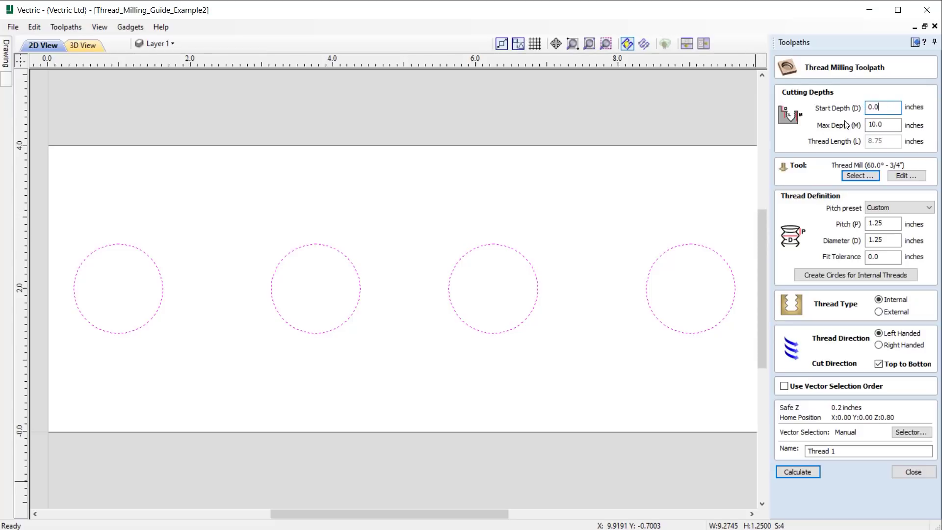
left_click(884, 125)
left_click(860, 176)
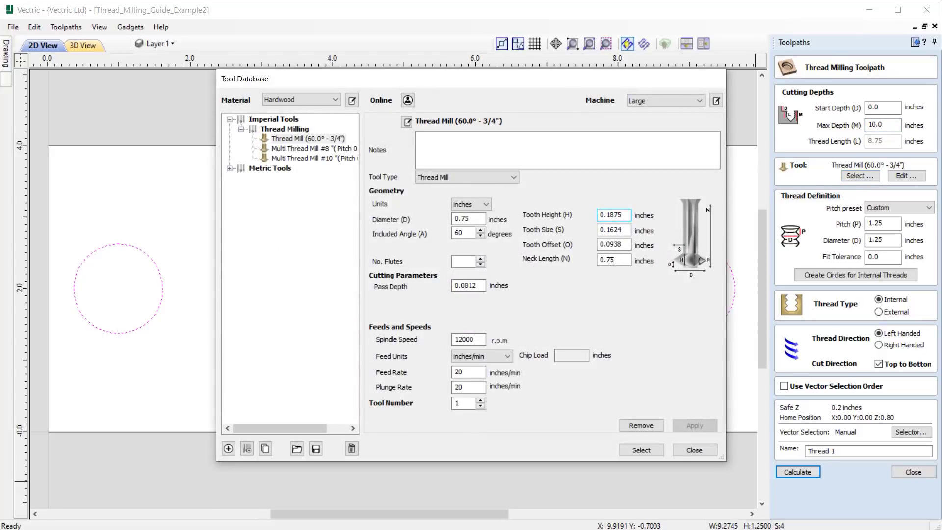
left_click(694, 450)
left_click_drag(890, 124, 818, 120)
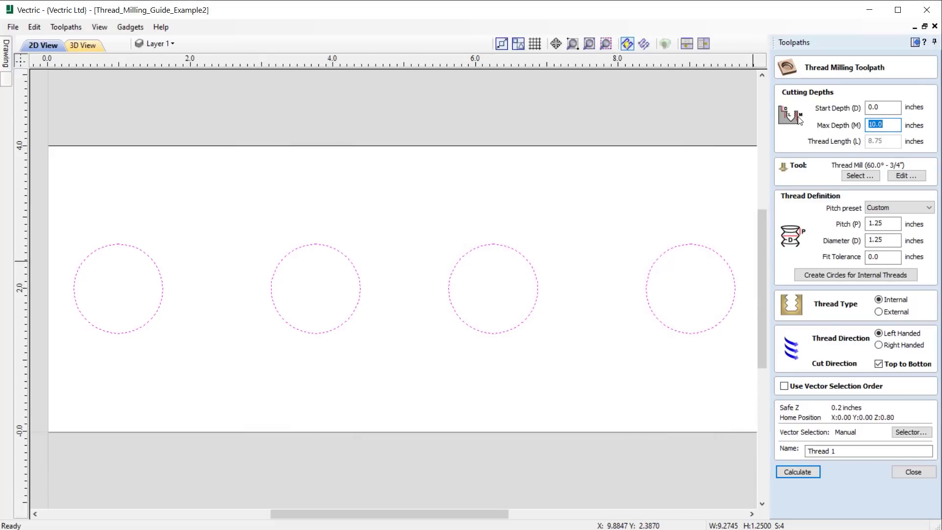
type("0")
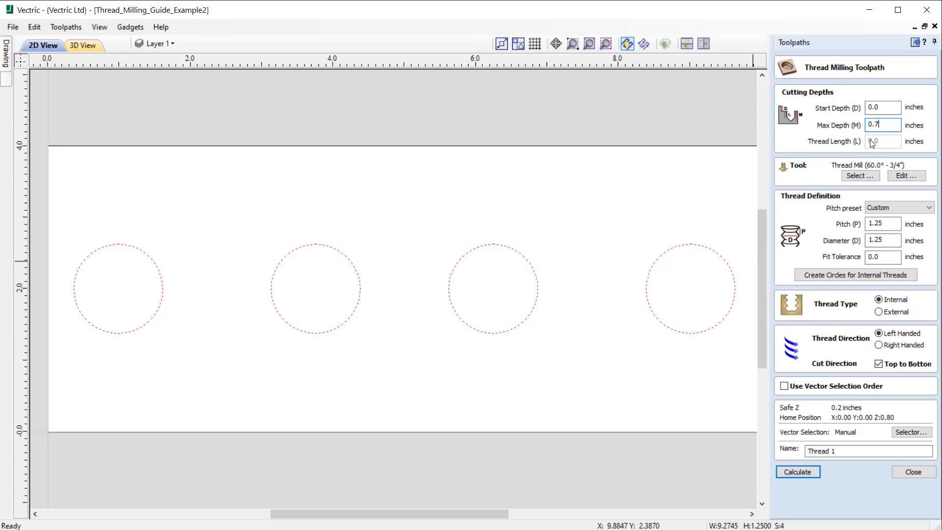
Step: Set the thread definition's pitch preset to UTS#10
left_click(903, 210)
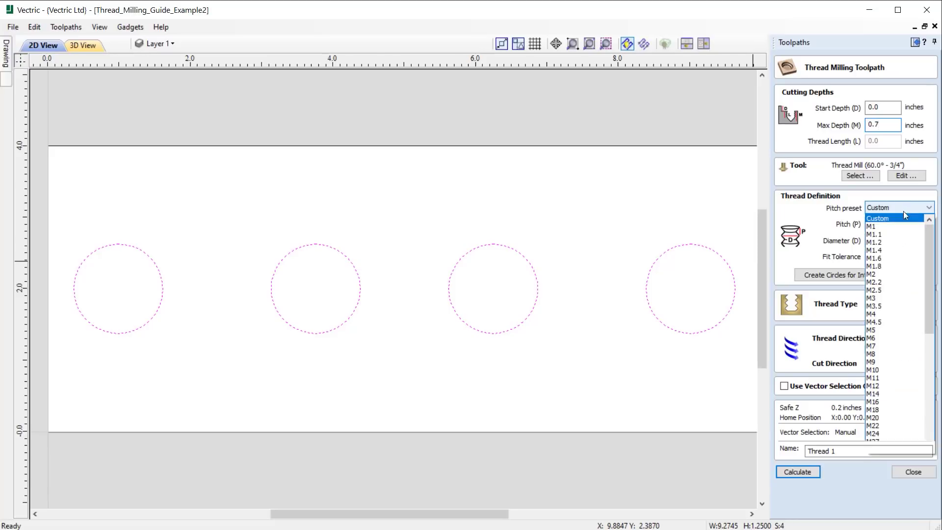
scroll(928, 279, "down", 3)
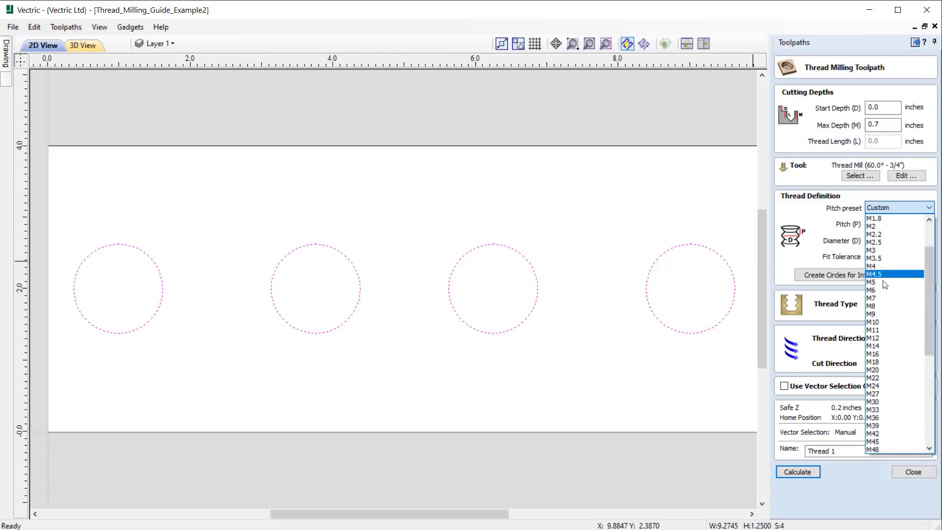
left_click_drag(932, 282, 924, 364)
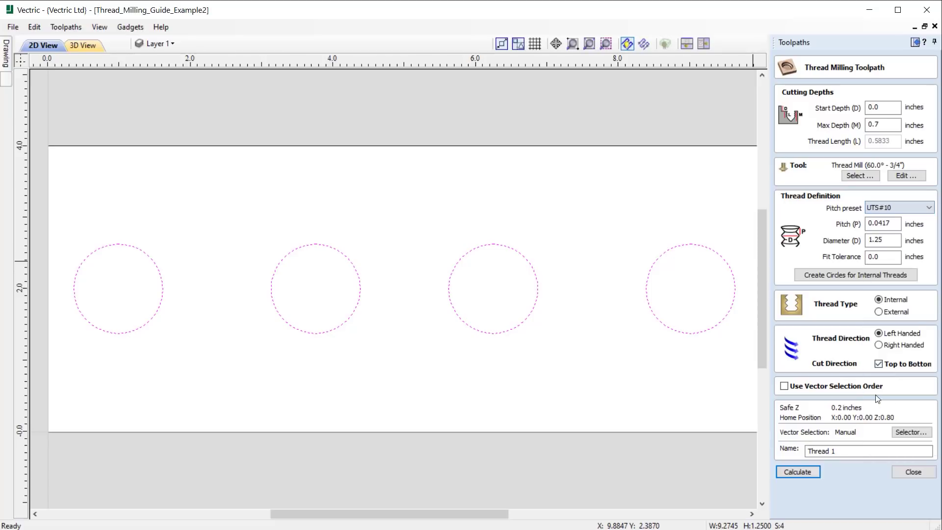
Step: Set the thread definition's pitch preset to UTS1"
left_click(897, 362)
double_click(882, 221)
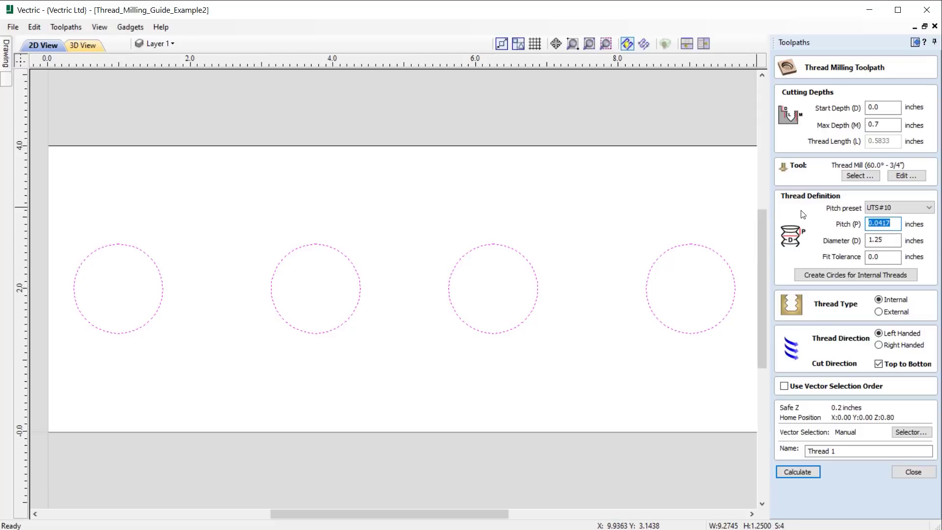
type("1.25")
left_click(928, 208)
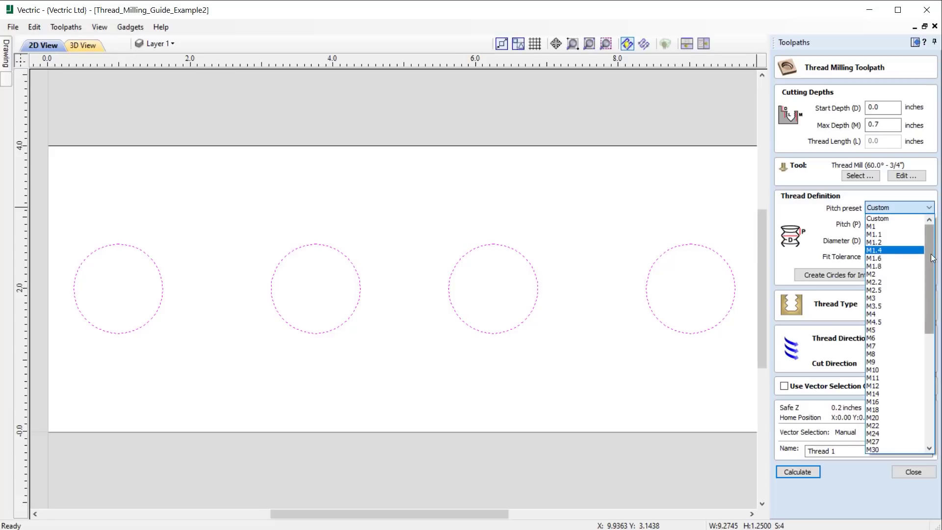
left_click_drag(932, 258, 932, 366)
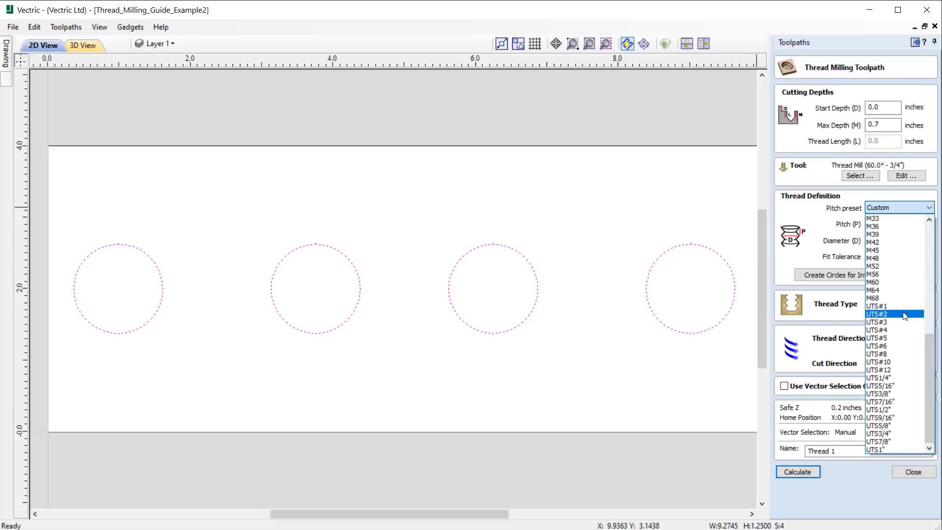
left_click(887, 449)
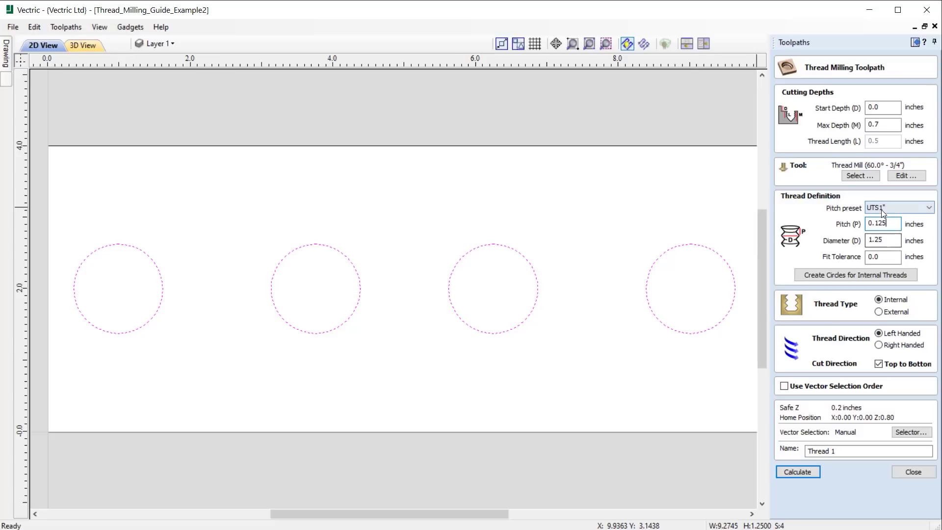
Step: Switch the pitch preset to Custom with a pitch of 0.125 inches
left_click(897, 224)
left_click(888, 207)
scroll(898, 236, "up", 6)
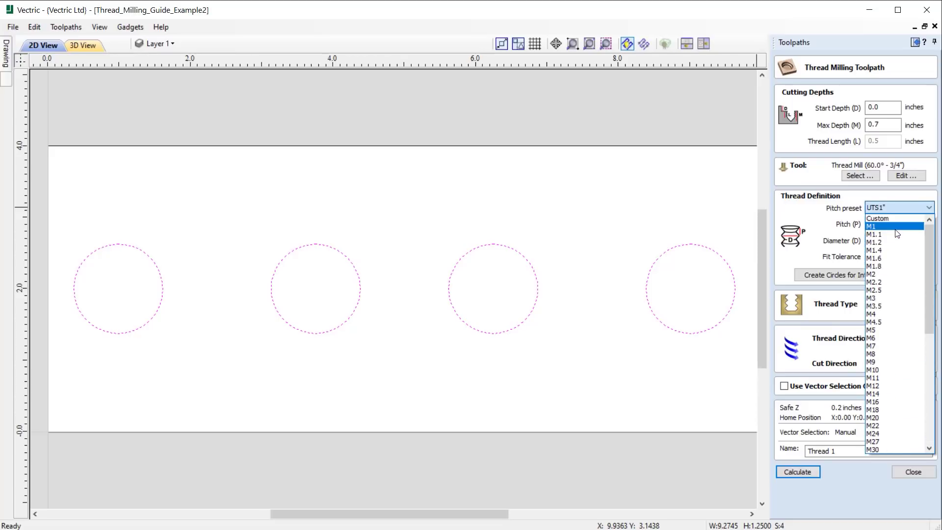
scroll(896, 234, "up", 5)
left_click(884, 222)
double_click(877, 222)
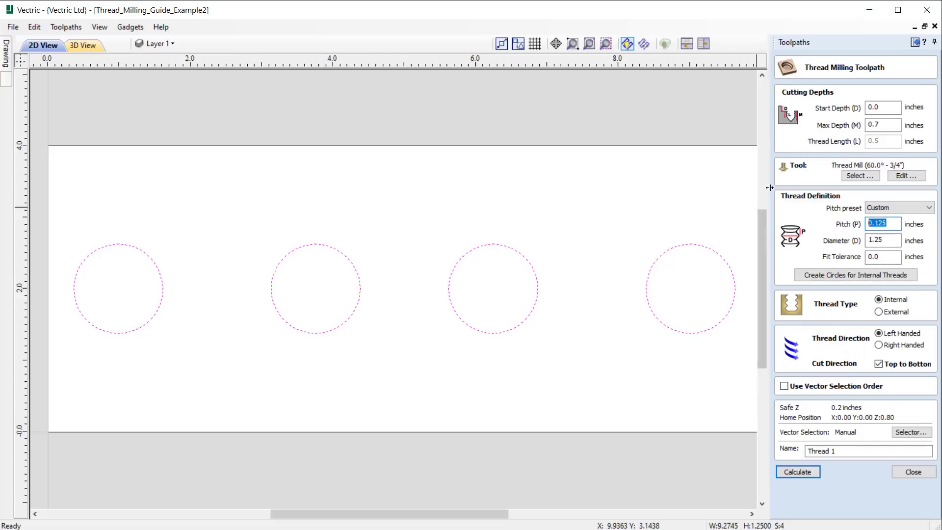
type("0.125")
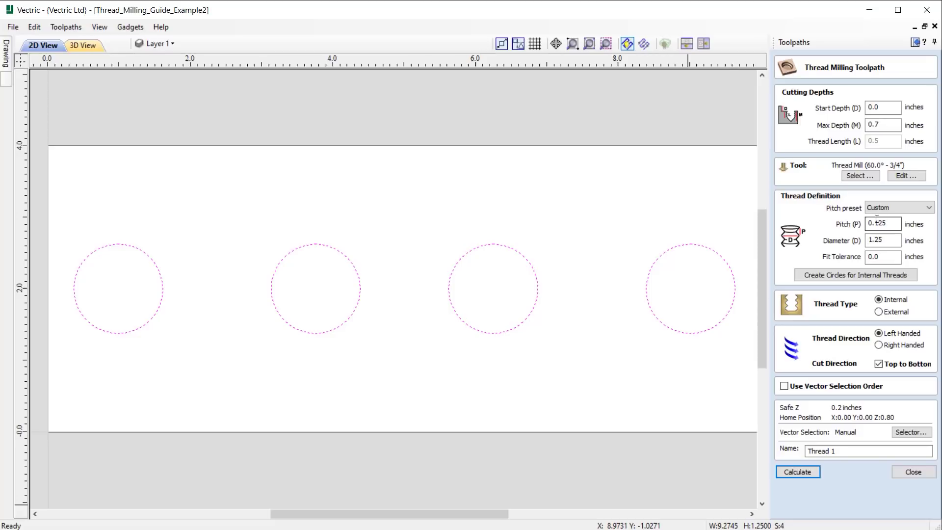
Step: Create the circles for internal threads inside the four selected circles, using a 1.25-inch diameter and 0.0 fit tolerance
left_click(870, 125)
left_click(883, 240)
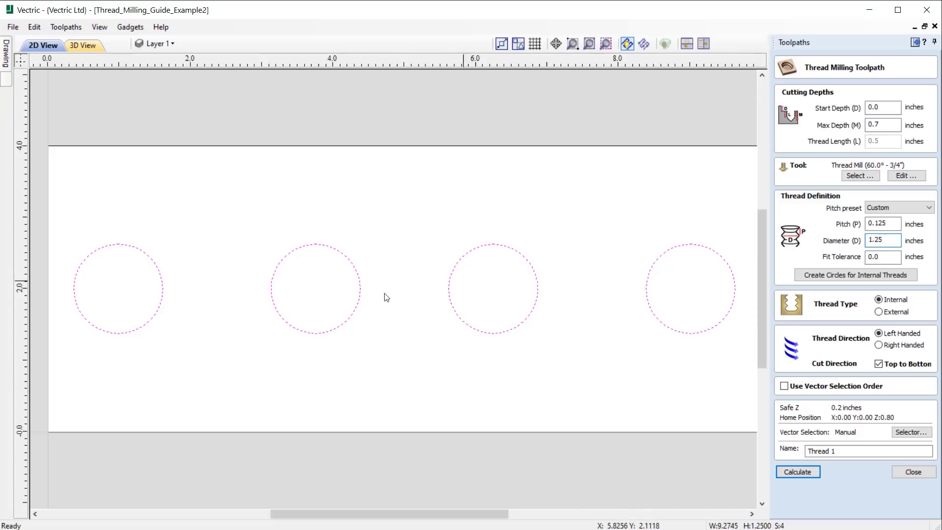
left_click(874, 257)
left_click(858, 275)
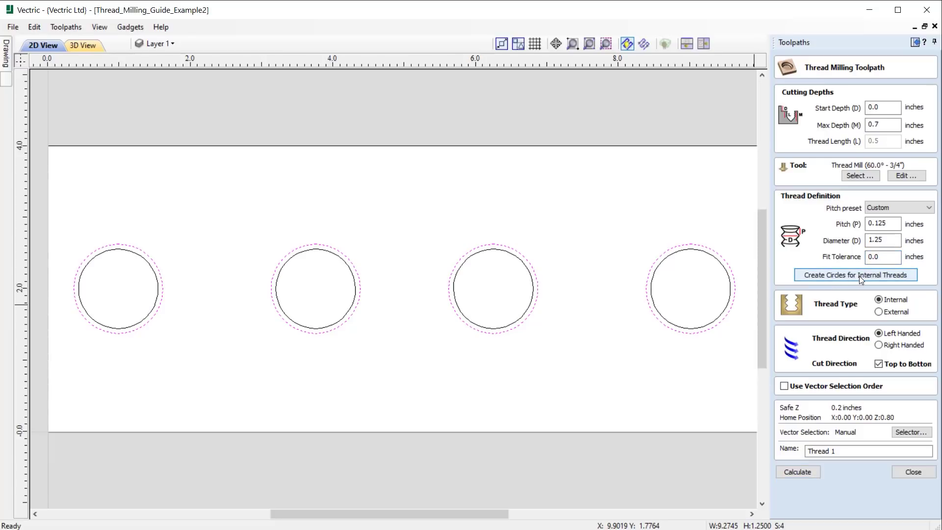
Step: Move the four new inner circles to a new layer named Pockets with a teal drawing color
left_click(691, 249)
left_click(510, 254, "shift")
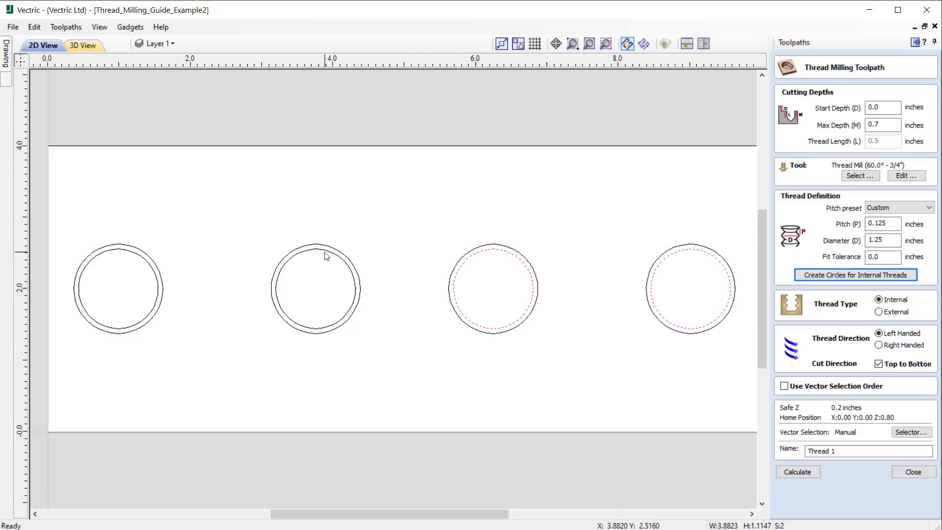
left_click(329, 251, "shift")
left_click(119, 251, "shift")
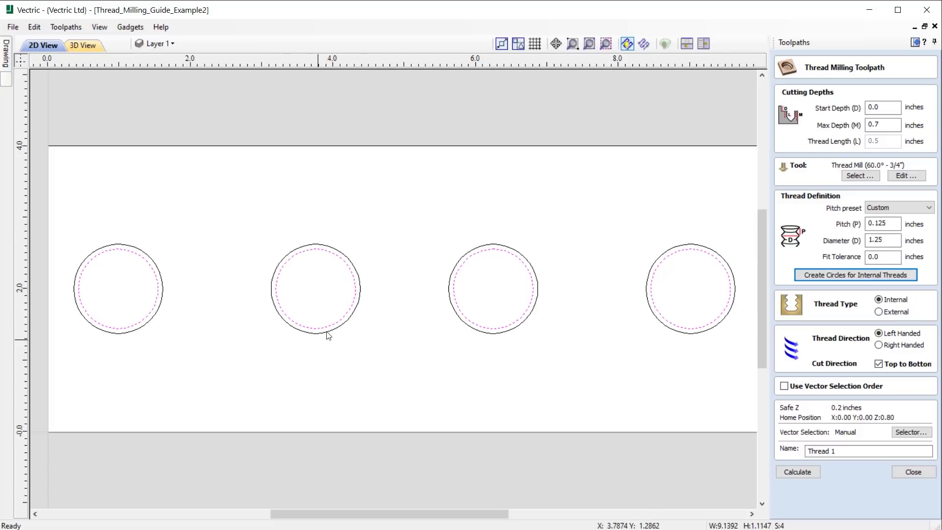
right_click(307, 254)
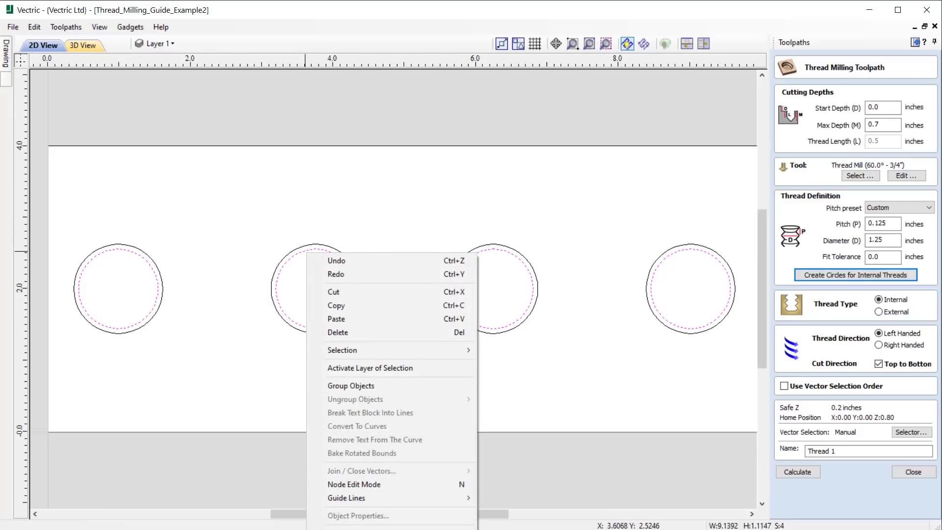
left_click(562, 526)
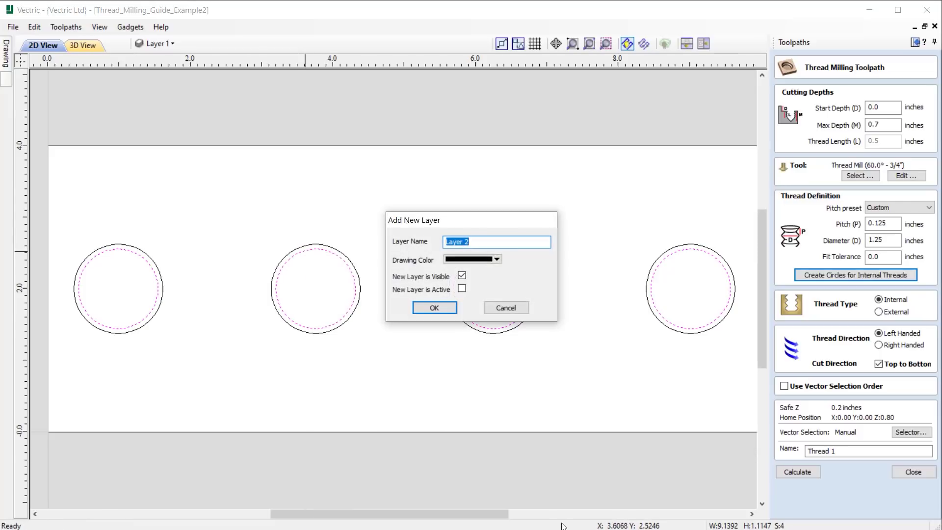
type("Pockets")
left_click(497, 259)
left_click(493, 311)
left_click(442, 305)
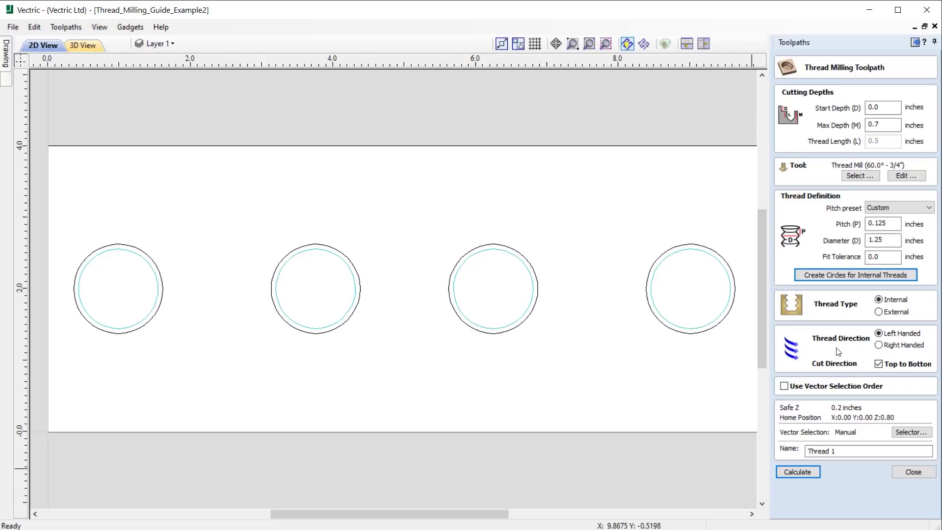
Step: Set the thread direction to right handed and try to calculate the thread toolpath
left_click(897, 345)
left_click(796, 472)
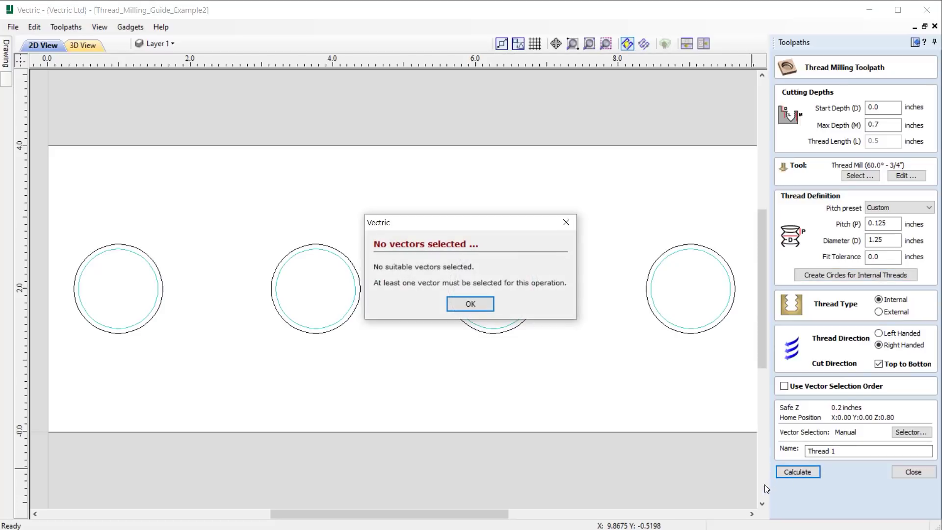
left_click(470, 306)
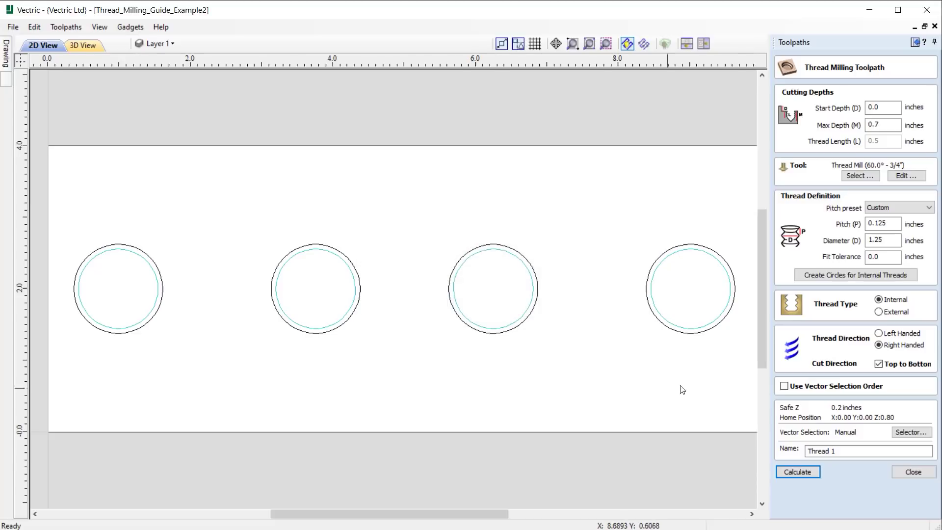
Step: Calculate the Thread 1 toolpath for the four outer circles and close the toolpath preview
left_click(683, 334)
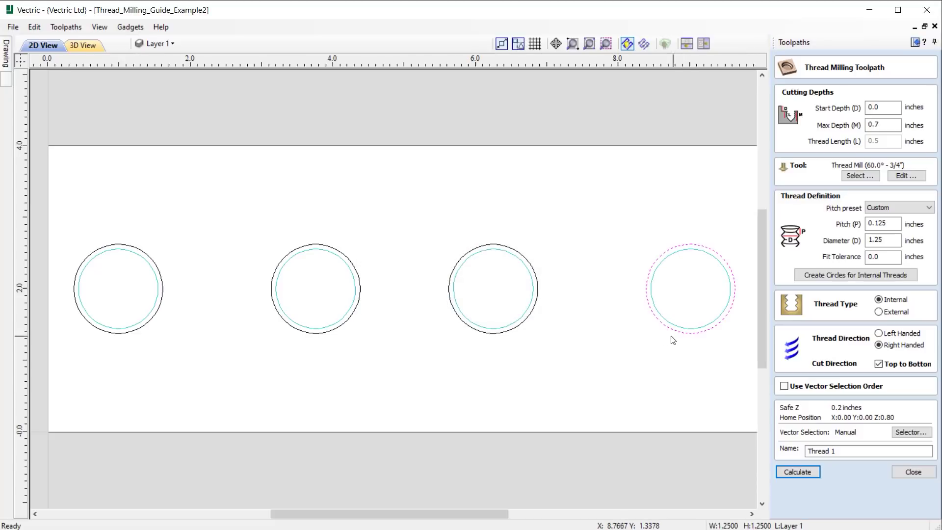
left_click(493, 334, "shift")
left_click(318, 336, "shift")
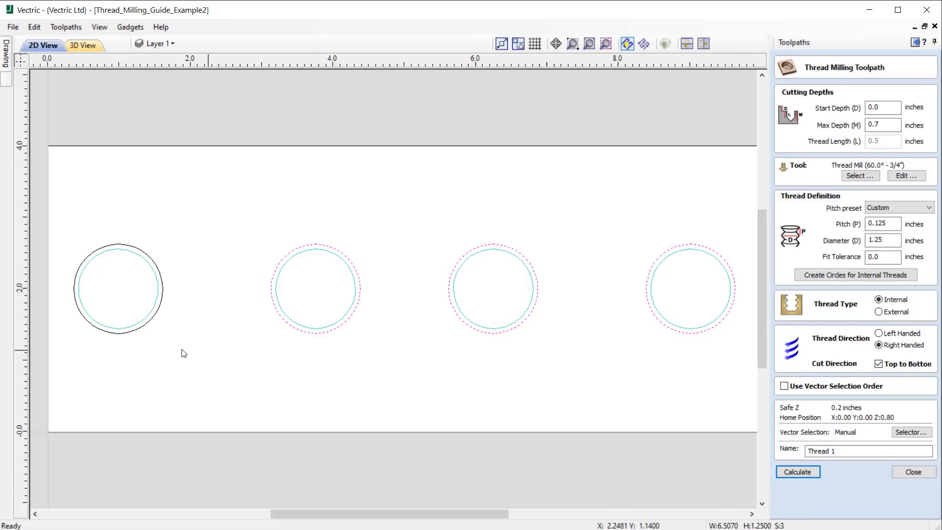
left_click(143, 330, "shift")
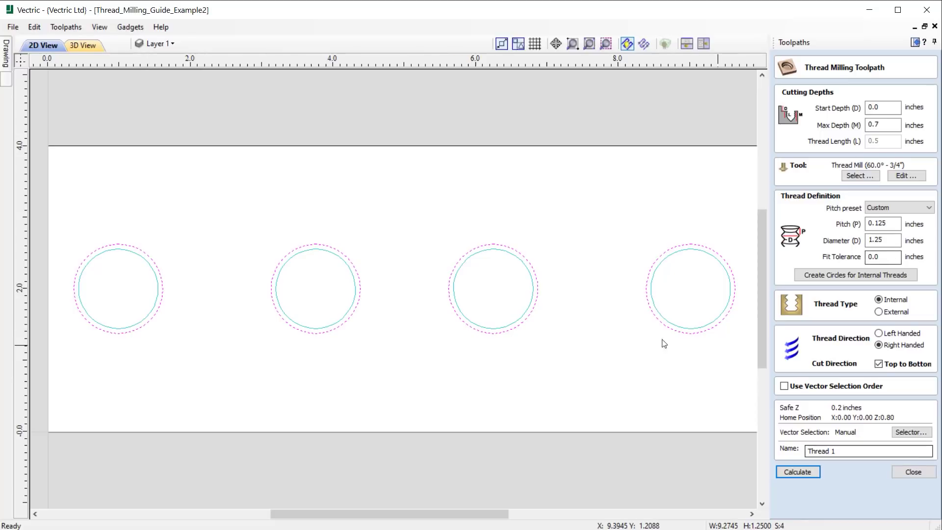
left_click(800, 471)
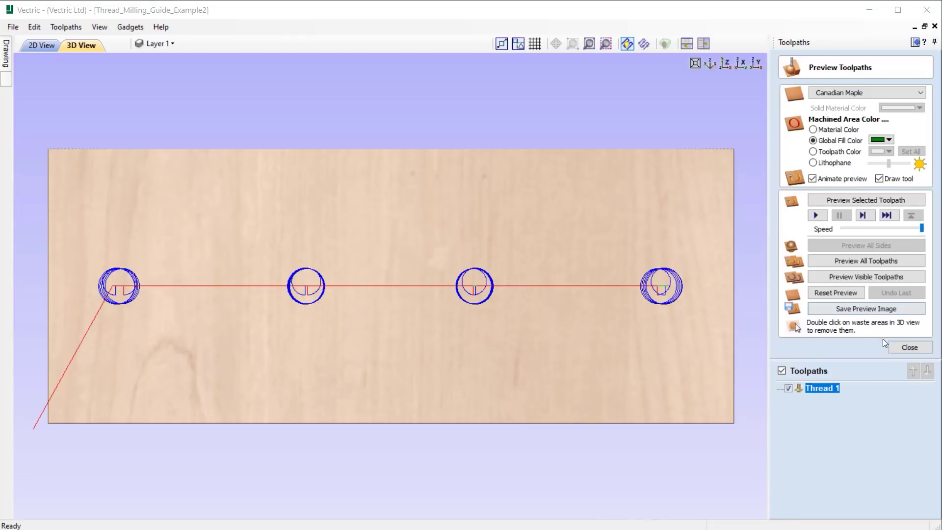
left_click(909, 347)
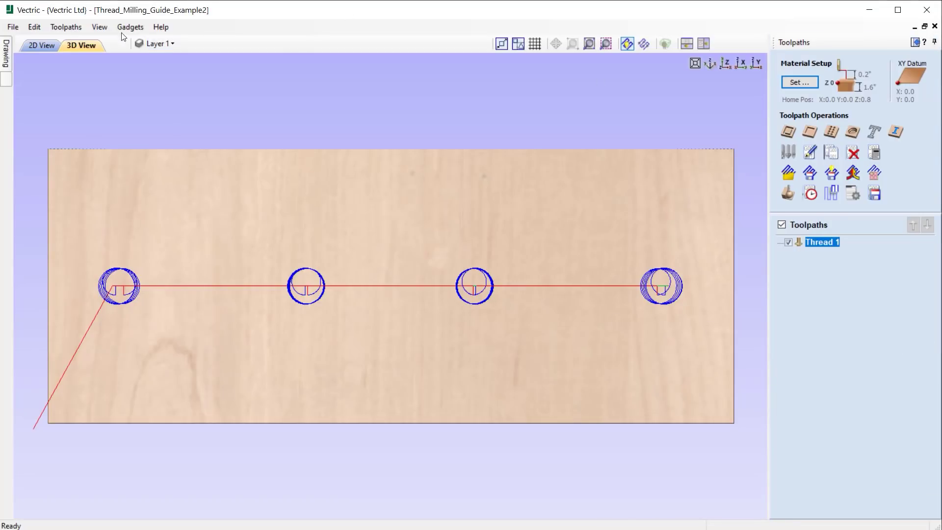
Step: Show the 2D and 3D views together and select the four inner circles
left_click(685, 45)
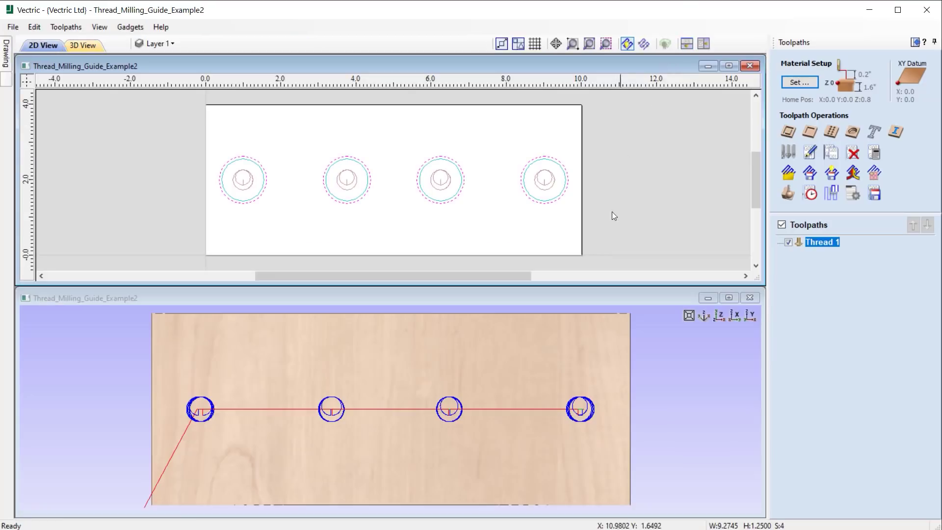
left_click(434, 166, "shift")
left_click(357, 168, "shift")
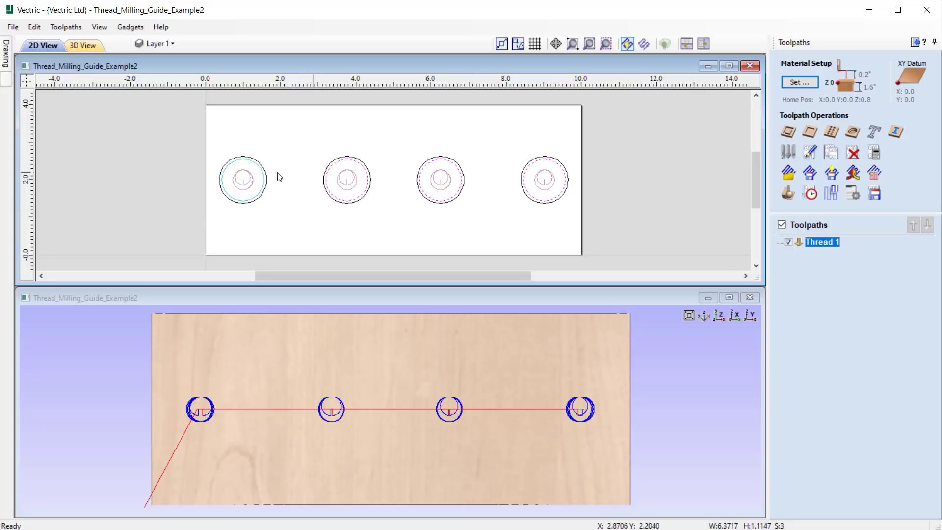
left_click(248, 169, "shift")
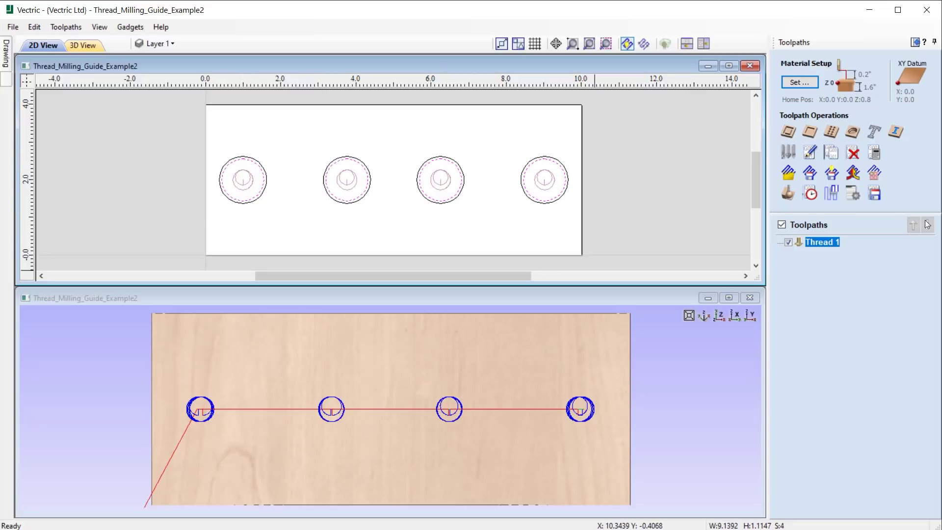
Step: Start a pocket toolpath for the selected inner circles, replacing the 6 mm end mill with the imperial End Mill (1/4")
left_click(804, 133)
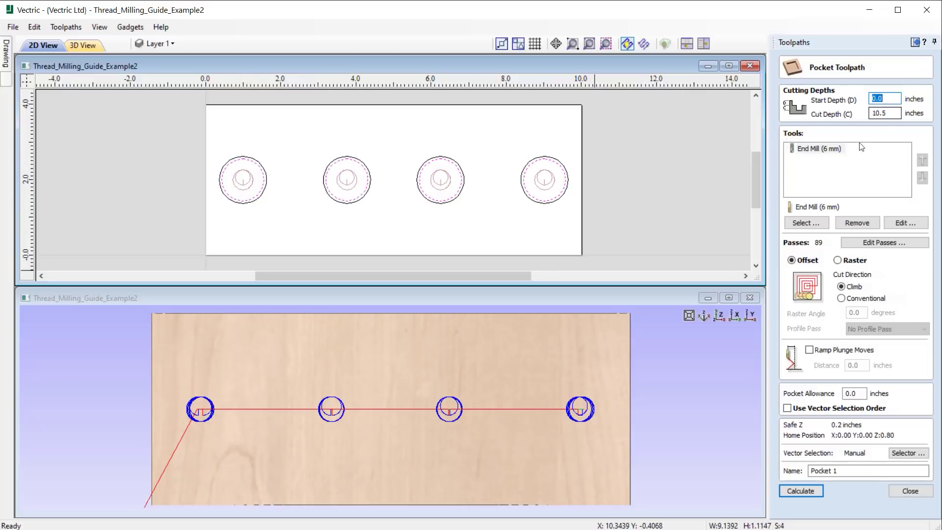
left_click(872, 223)
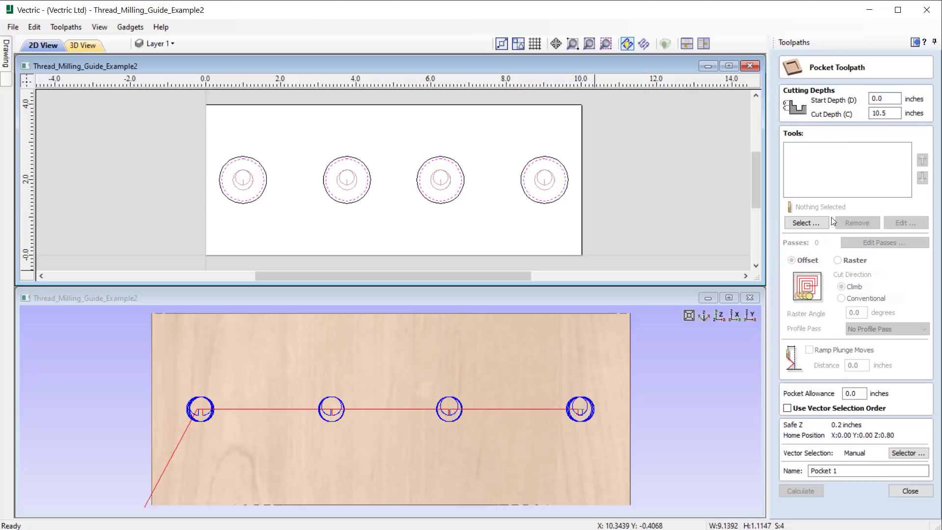
left_click(807, 223)
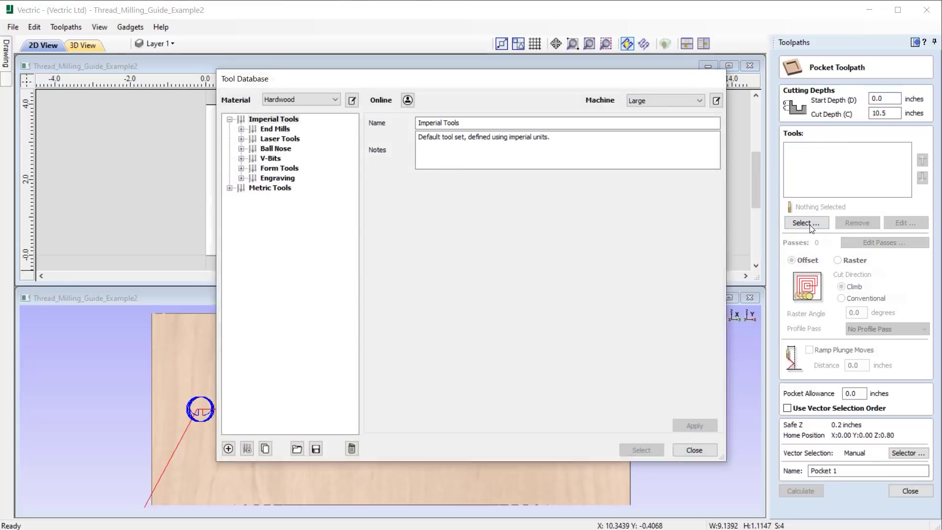
left_click(241, 129)
left_click(308, 158)
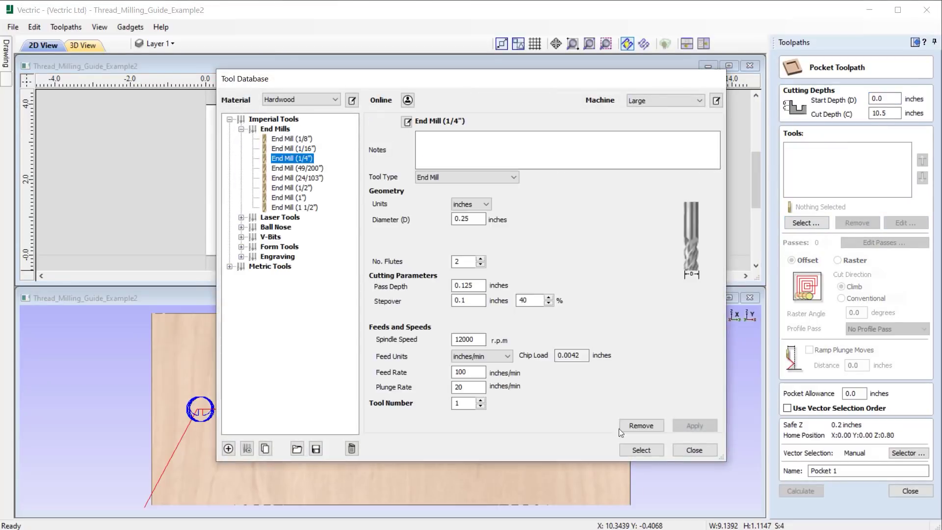
left_click(641, 450)
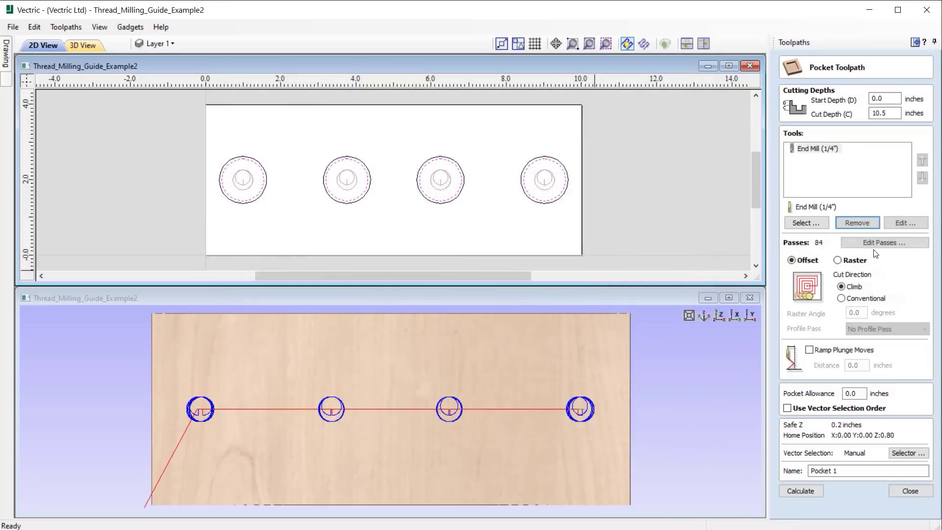
Step: Calculate the Pocket 1 toolpath with a new cut depth and place it before Thread 1 in the toolpath order
left_click(886, 115)
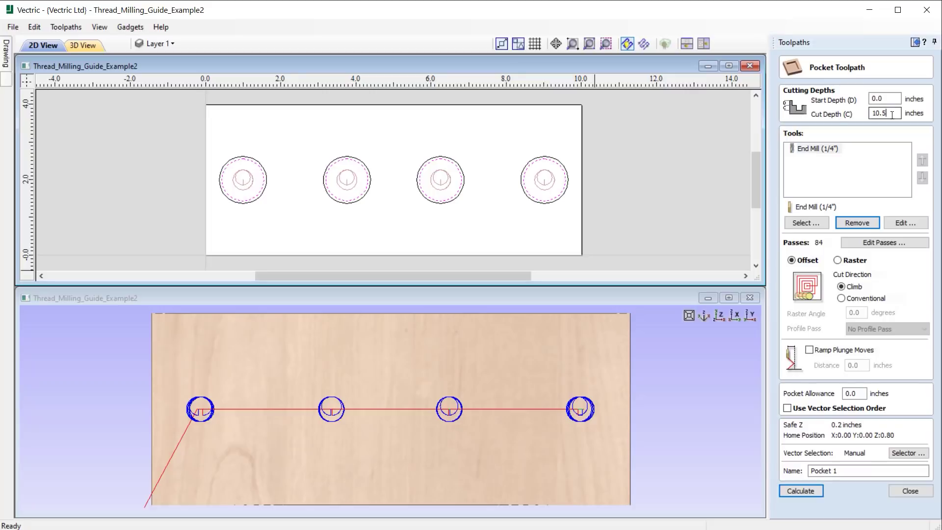
double_click(886, 113)
type("0")
left_click(812, 490)
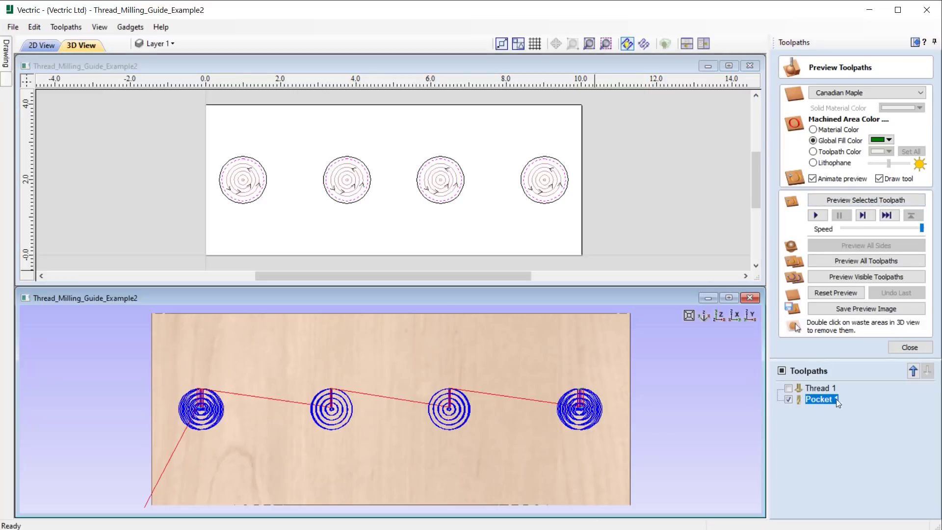
left_click(913, 371)
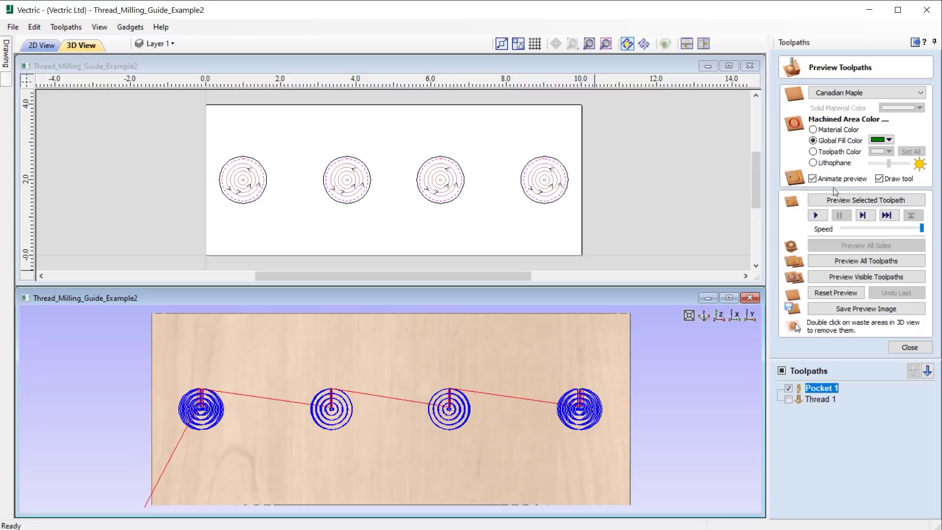
Step: Preview the Pocket 1 toolpath and show the machined areas in the material color
left_click(850, 200)
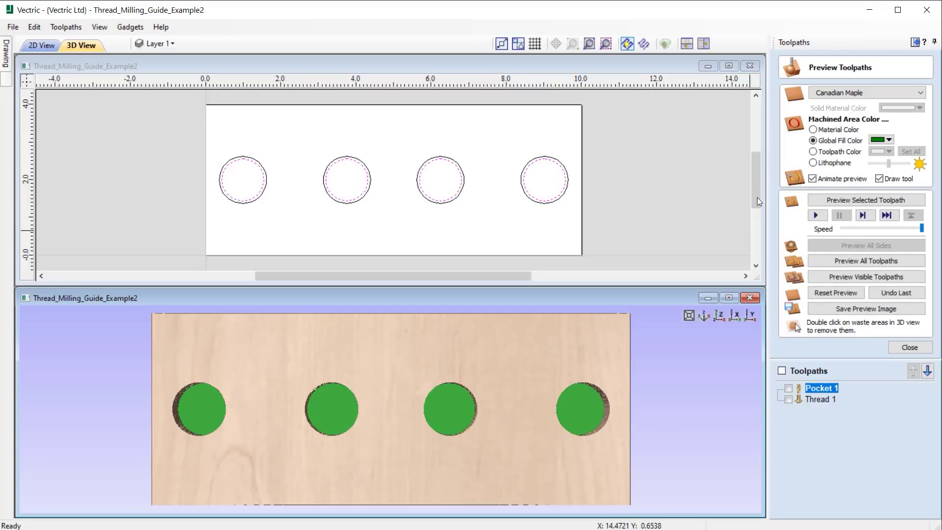
left_click(813, 130)
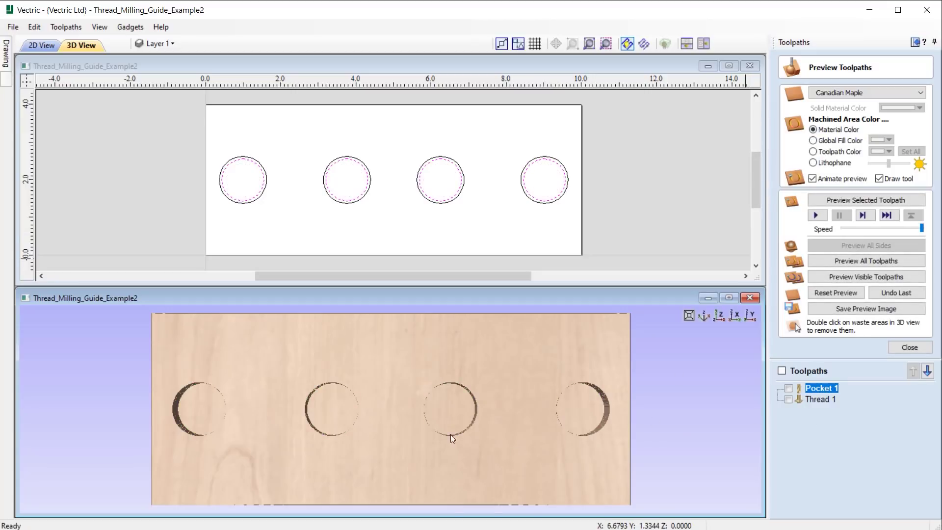
left_click_drag(452, 440, 455, 378)
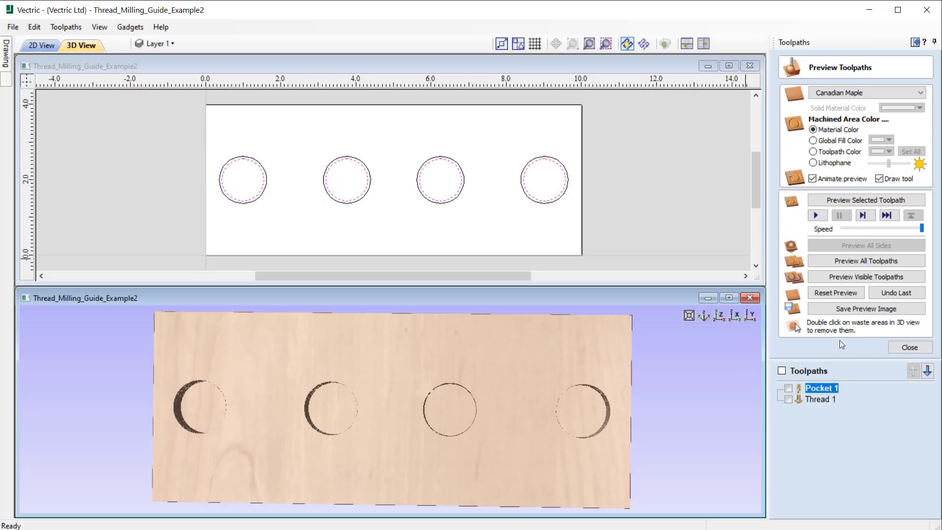
Step: Show the Thread 1 toolpath in an enlarged 3D view and examine its helical passes inside the four holes
left_click(718, 317)
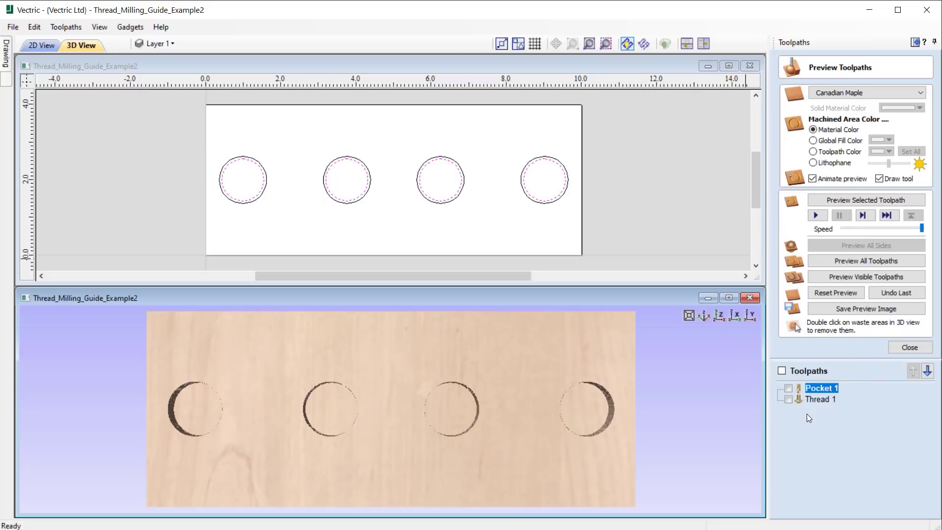
left_click(788, 399)
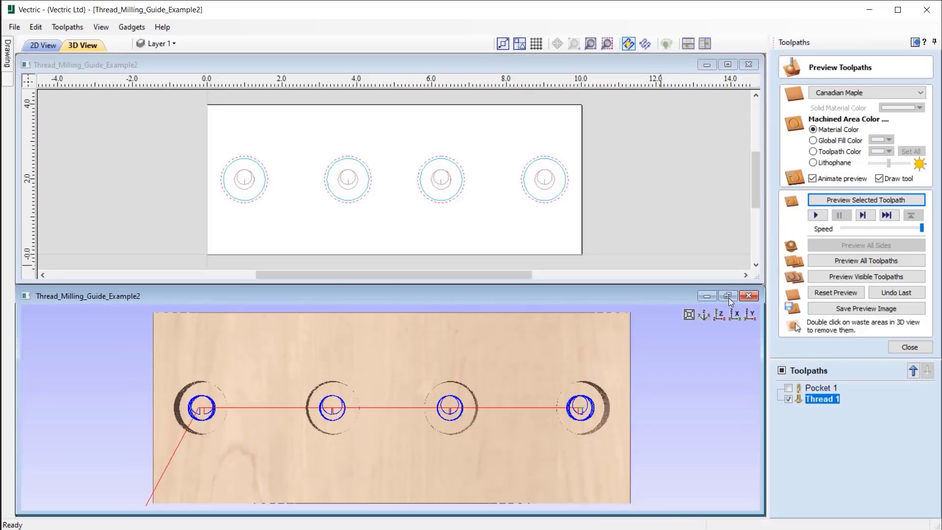
left_click(728, 297)
left_click_drag(529, 310, 481, 258)
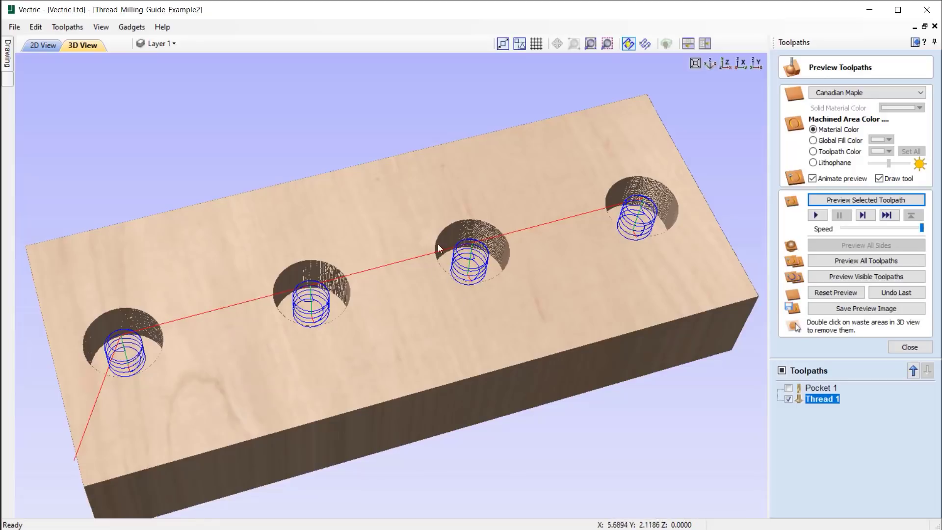
scroll(473, 302, "up", 6)
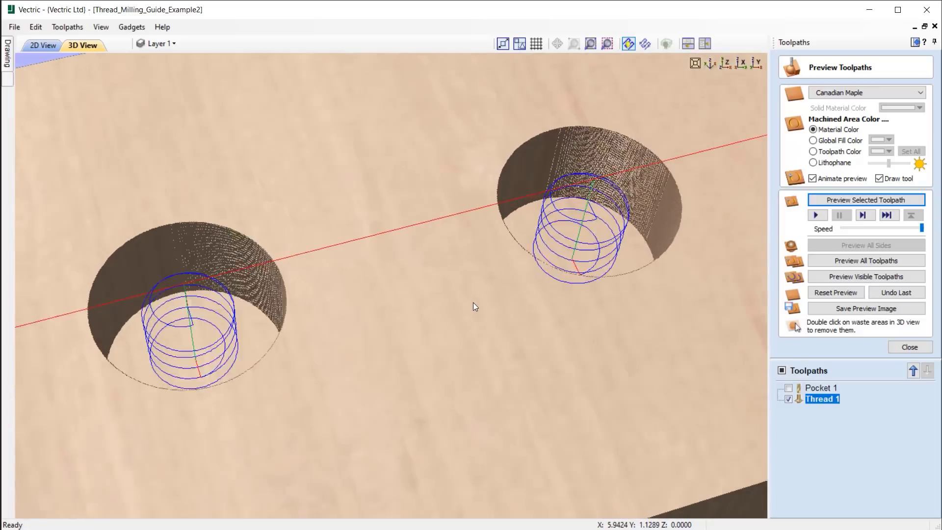
left_click_drag(358, 314, 350, 149)
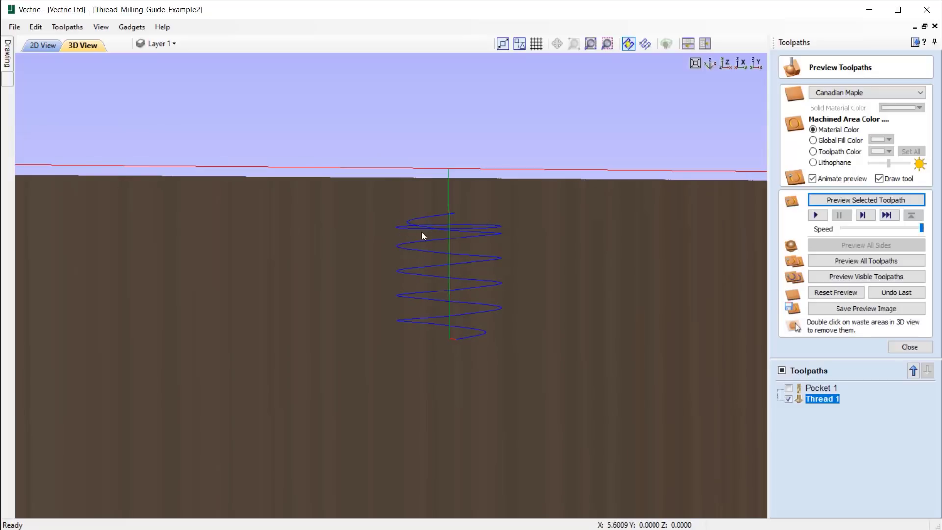
Step: Turn off color shading and inspect the helical Thread 1 toolpath without the material
left_click(101, 27)
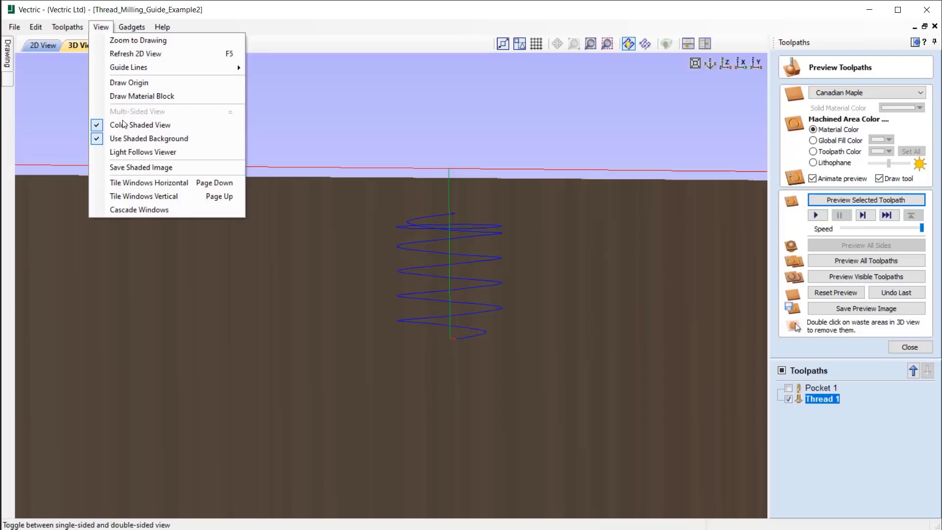
left_click(178, 124)
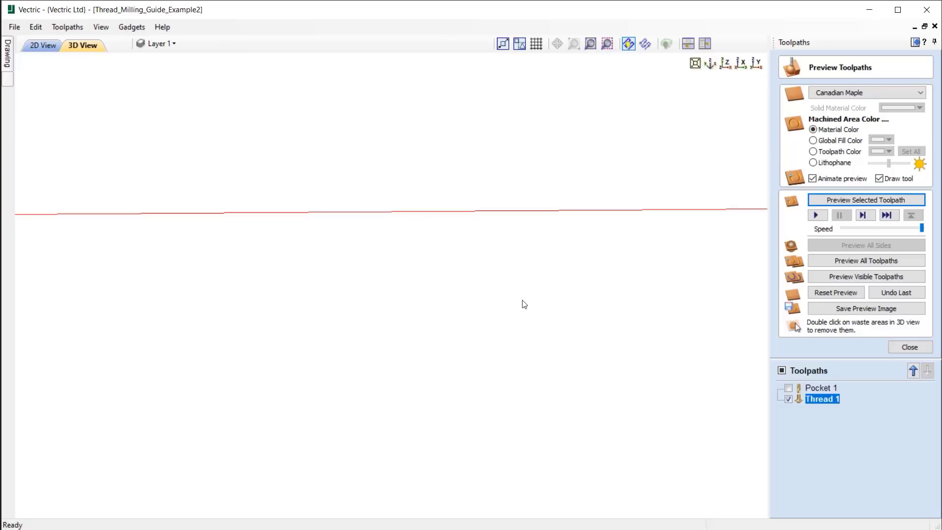
mouse_move(593, 300)
left_mouse_down()
mouse_move(0, 192)
mouse_move(208, 219)
mouse_move(343, 261)
mouse_move(405, 263)
mouse_move(407, 275)
mouse_move(469, 268)
left_mouse_up()
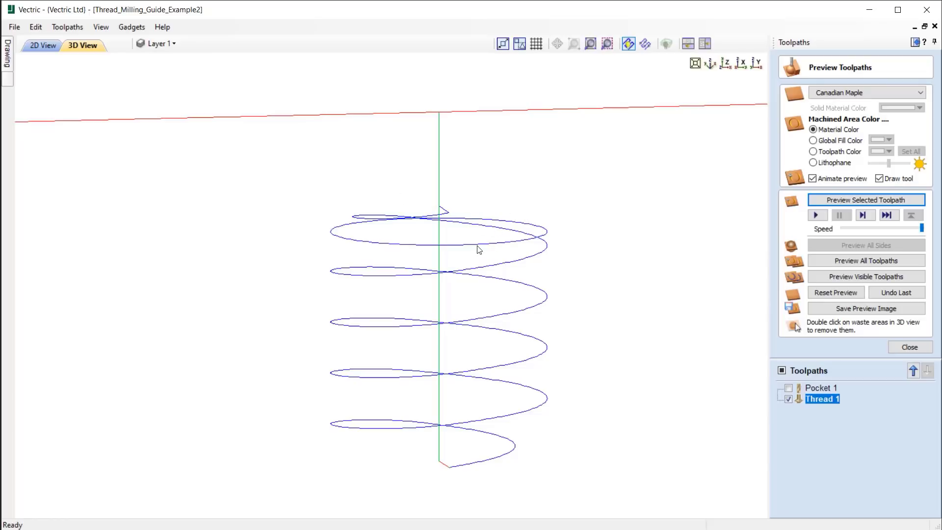
left_click_drag(479, 249, 445, 305)
scroll(445, 305, "down", 5)
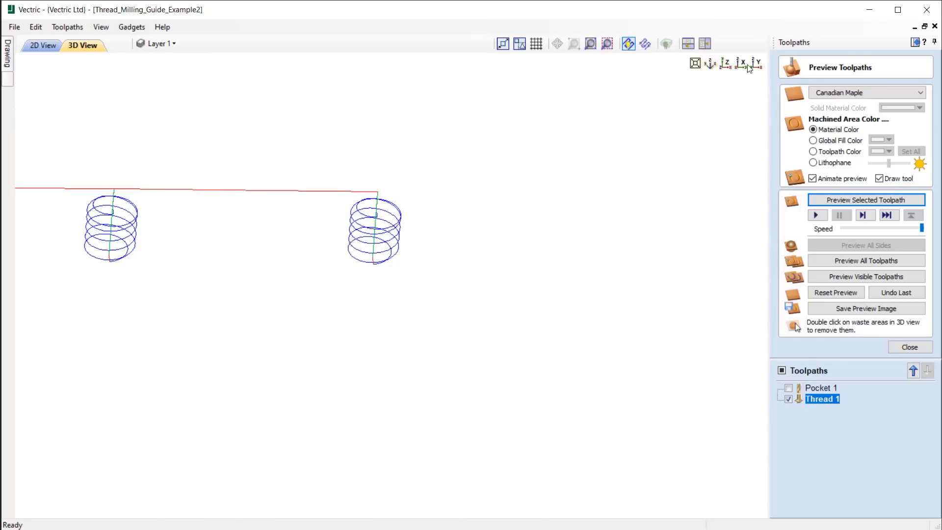
Step: Restore the color-shaded view from above and preview the Thread 1 toolpath
left_click(726, 64)
left_click(100, 27)
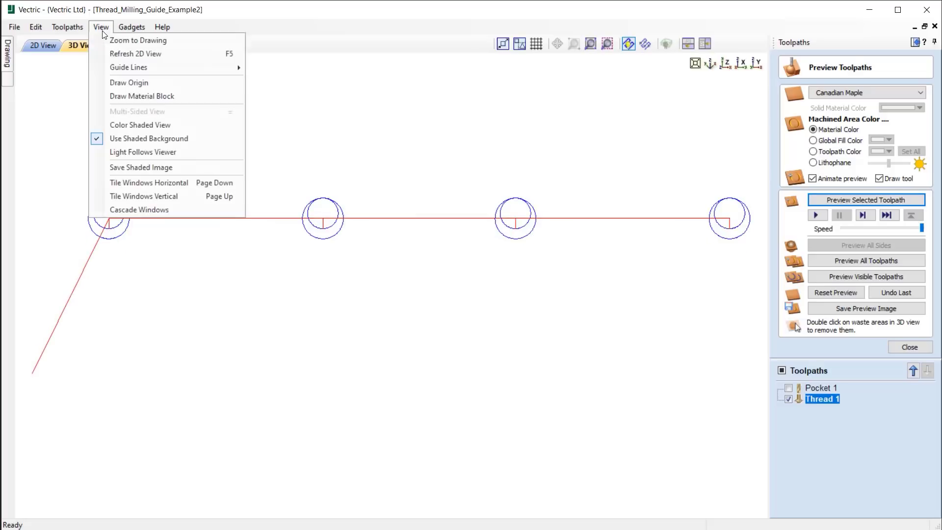
left_click(146, 126)
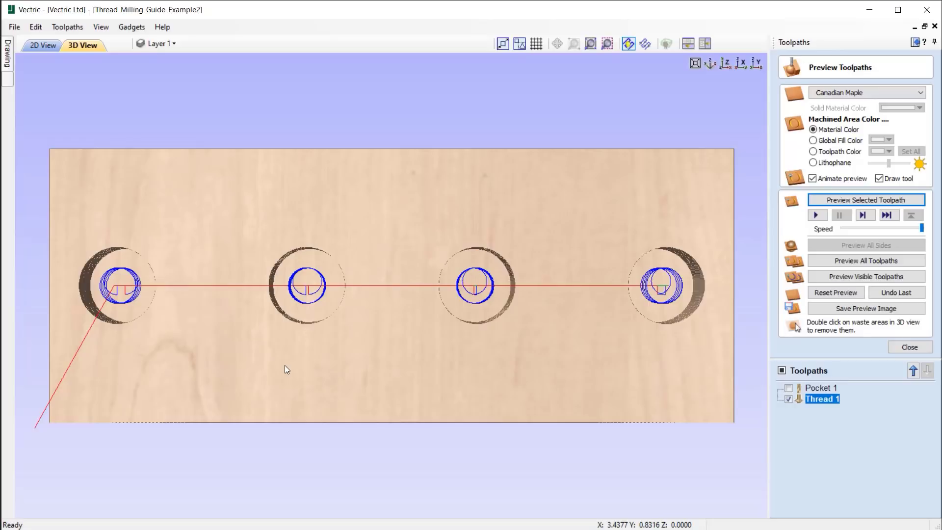
left_click(866, 200)
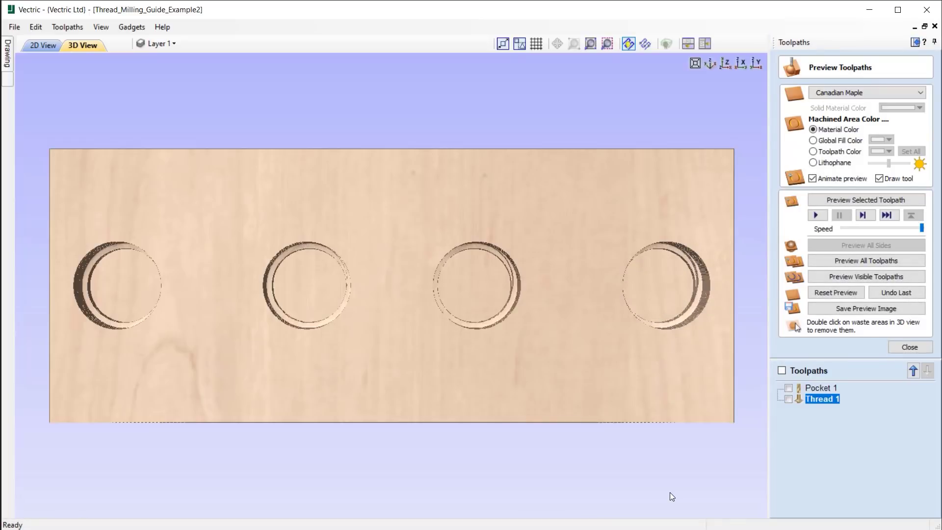
Step: Leave the preview and review the Thread 1 toolpath's settings without changing them
left_click(910, 347)
double_click(831, 253)
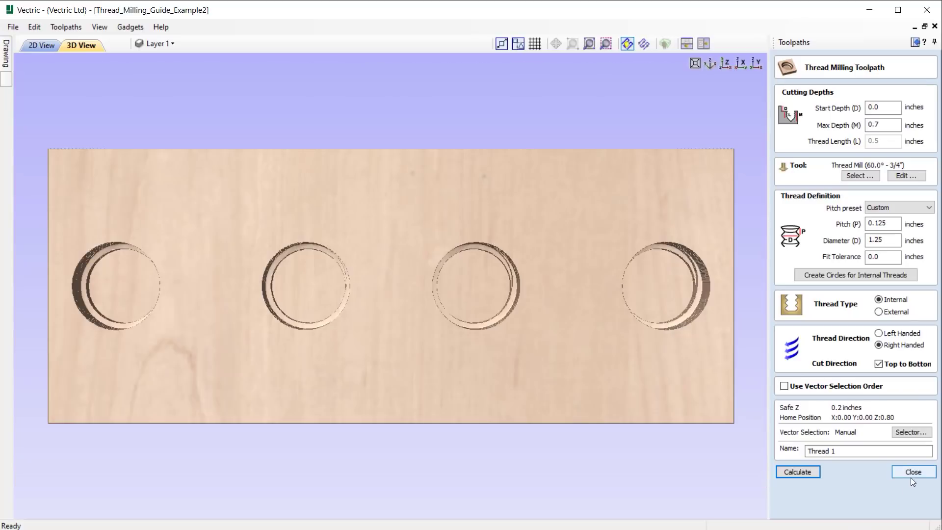
left_click(911, 472)
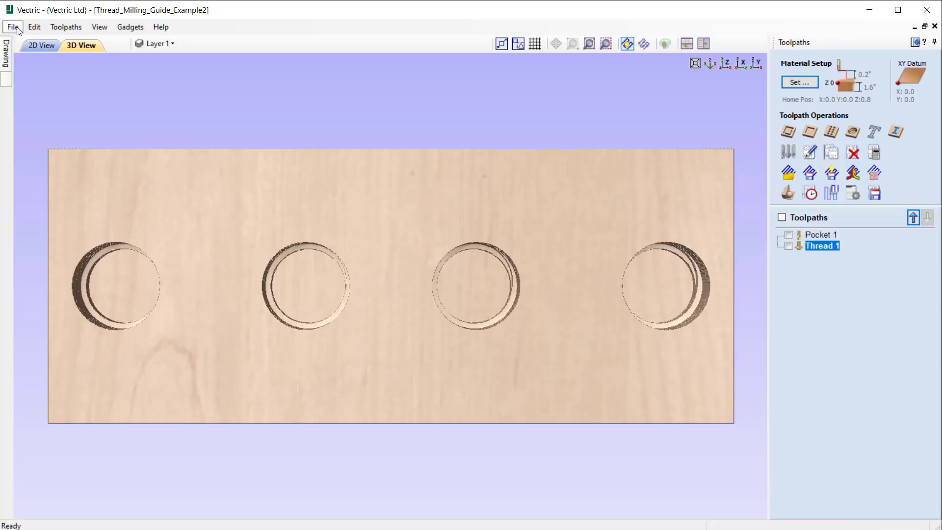
Step: Save the Thread_Milling_Guide_Example2 file and close it
left_click(13, 27)
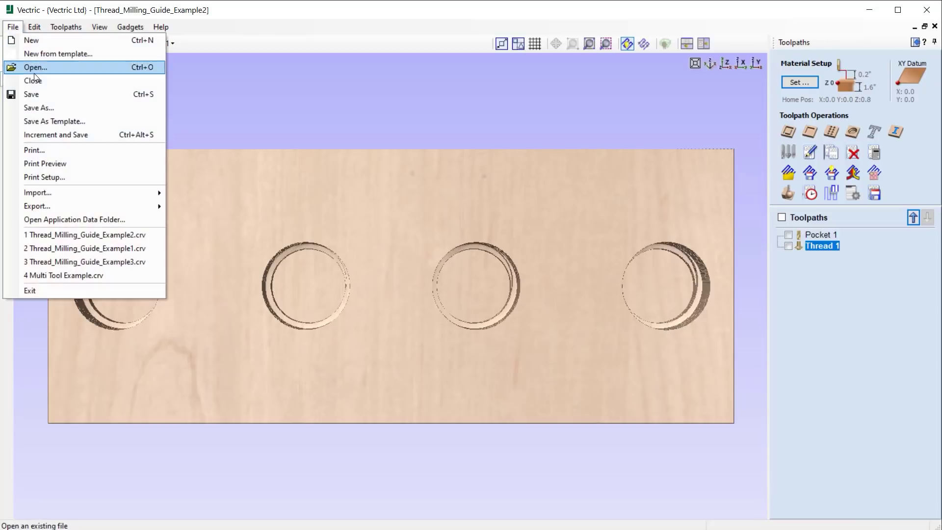
left_click(63, 100)
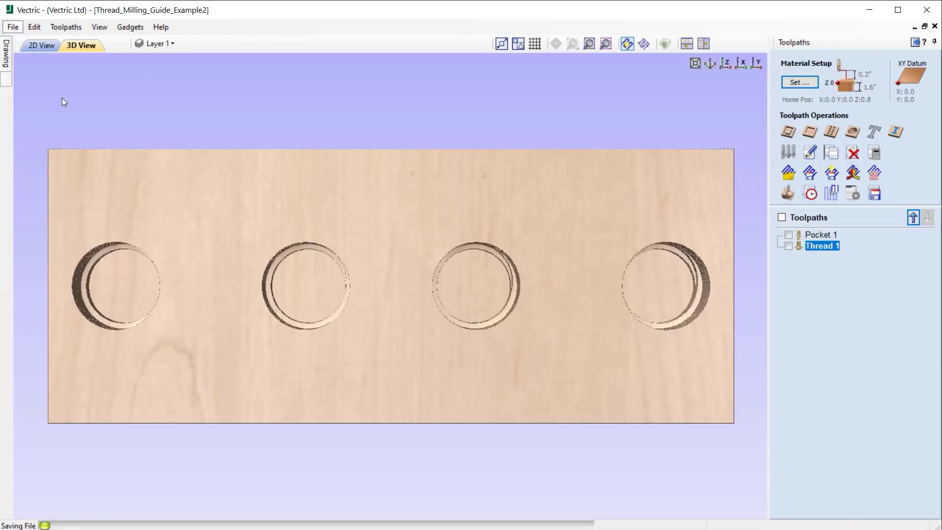
left_click(12, 28)
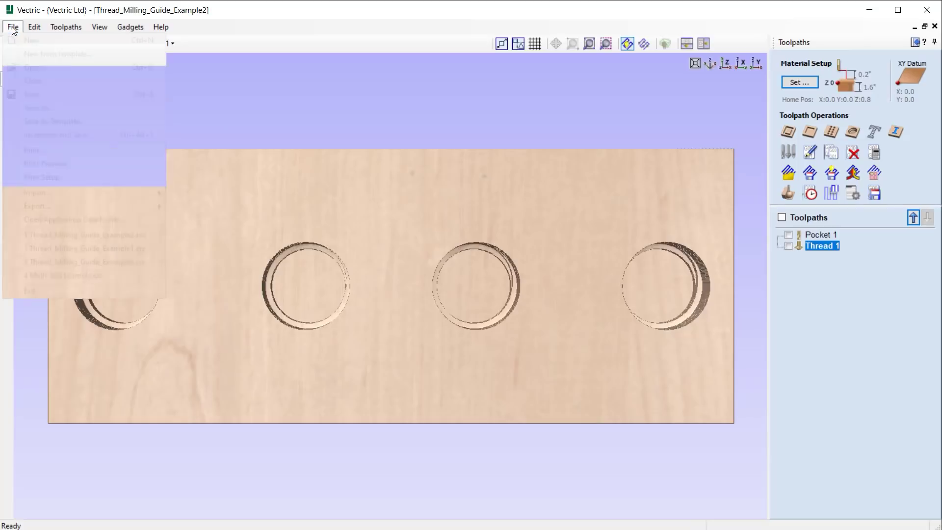
left_click(50, 82)
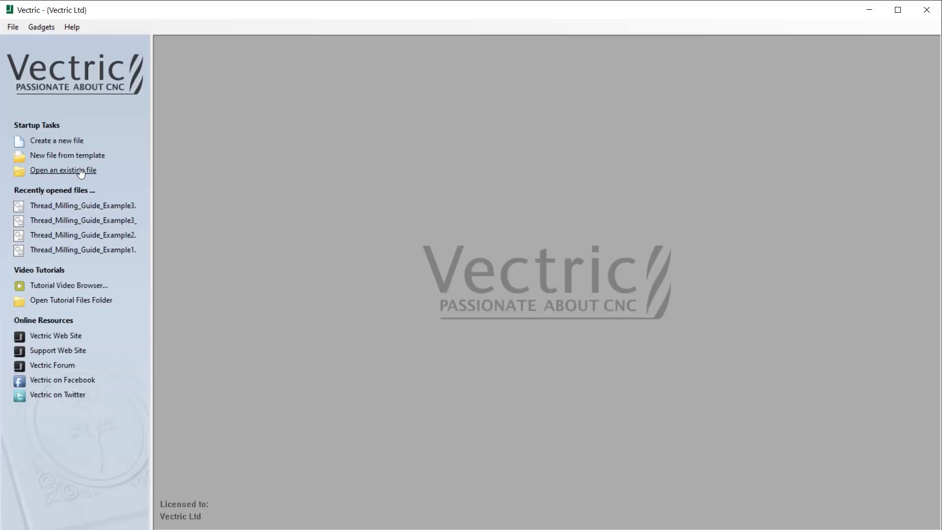
Step: Open the existing file Thread_Milling_Guide_Example3.crv
left_click(66, 175)
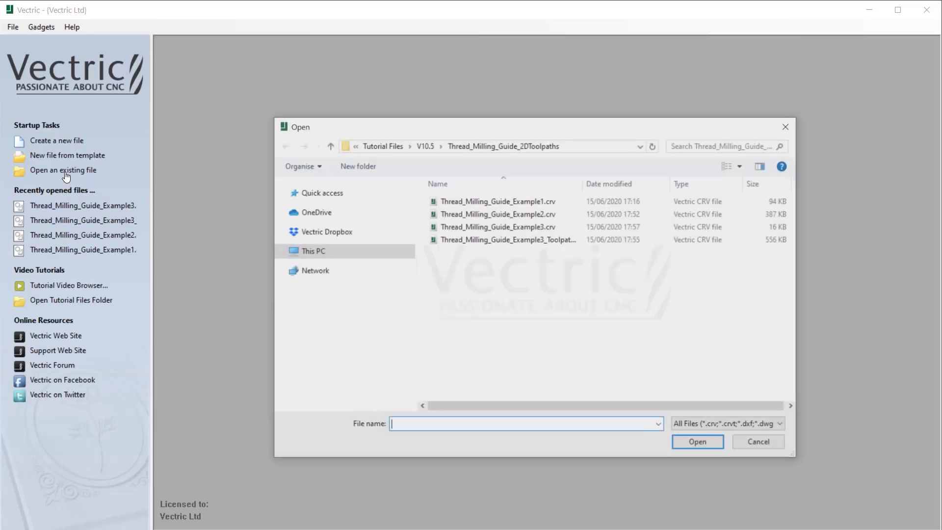
left_click(472, 230)
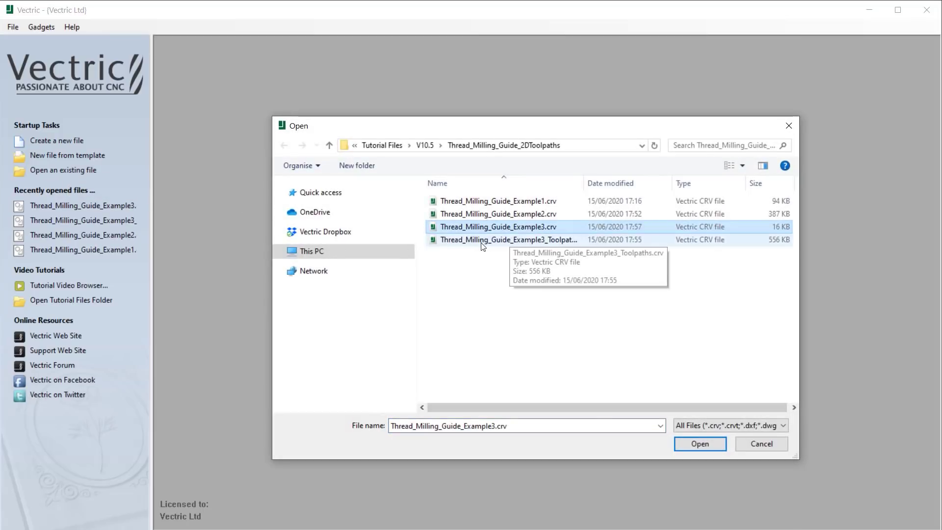
left_click(700, 444)
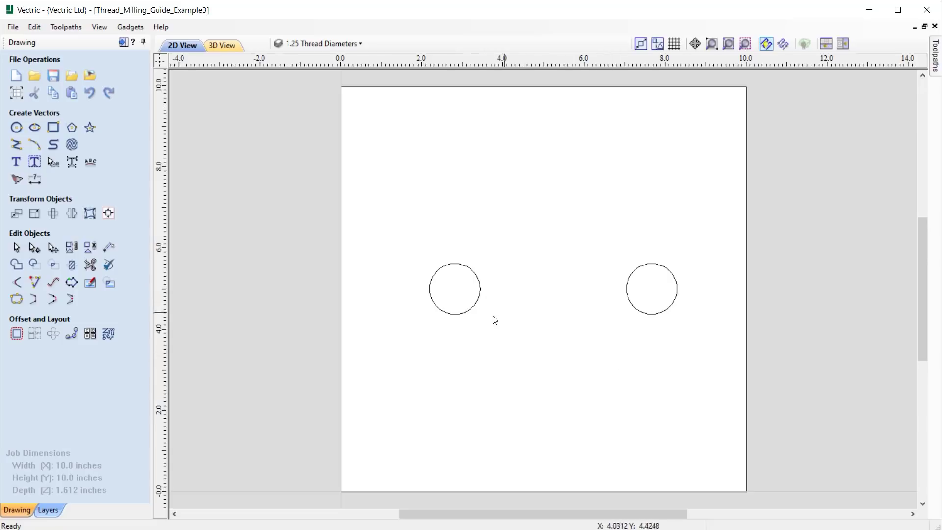
Step: Check the size and layer of each of the two circles, leaving nothing selected
left_click(456, 315)
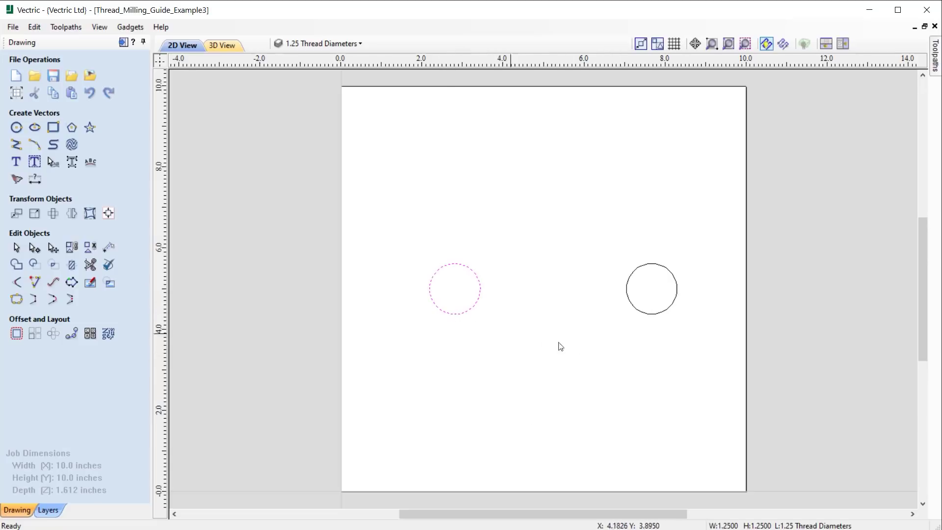
left_click(639, 314)
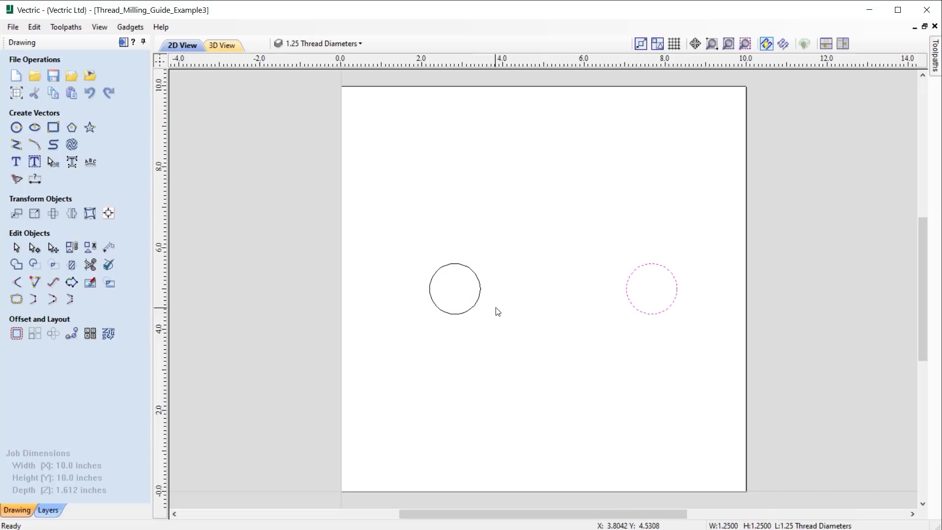
left_click(474, 310)
left_click(559, 416)
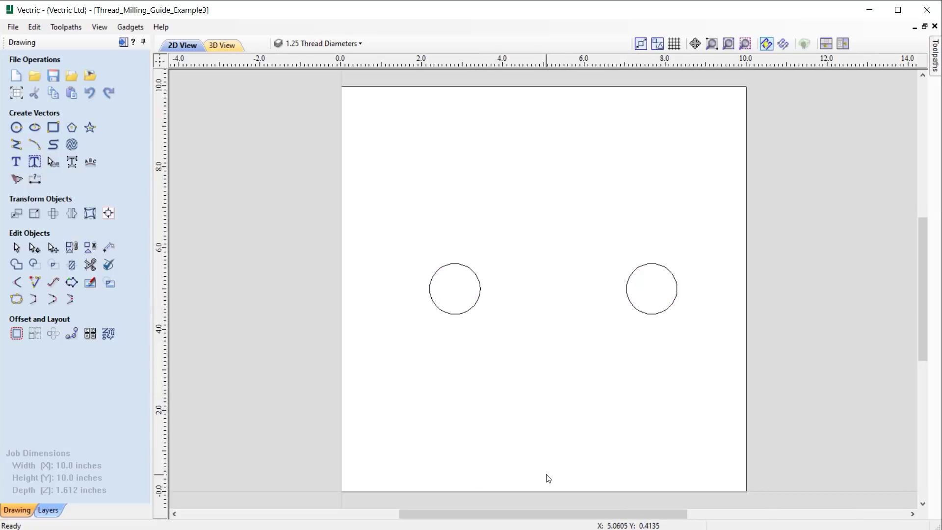
Step: Switch from the drawing tools to the toolpath operations and review the material setup, keeping its settings
left_click(122, 42)
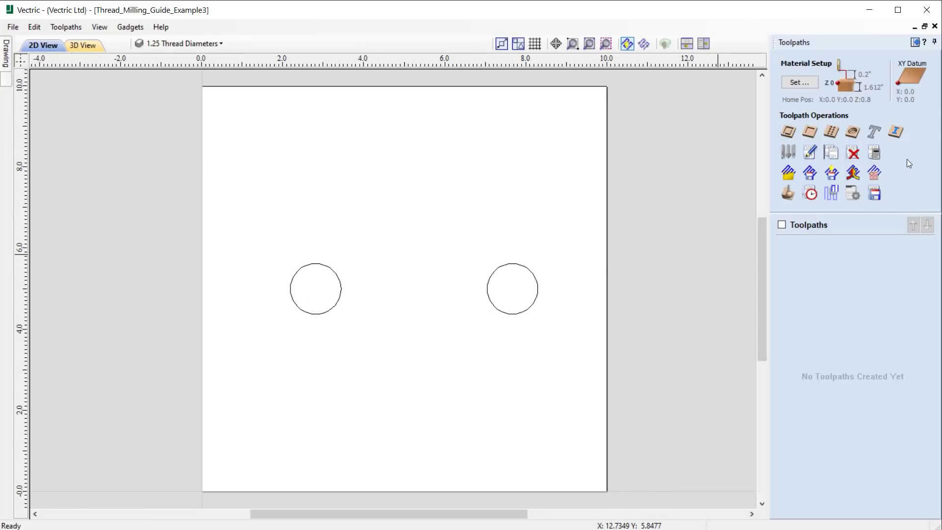
left_click(914, 43)
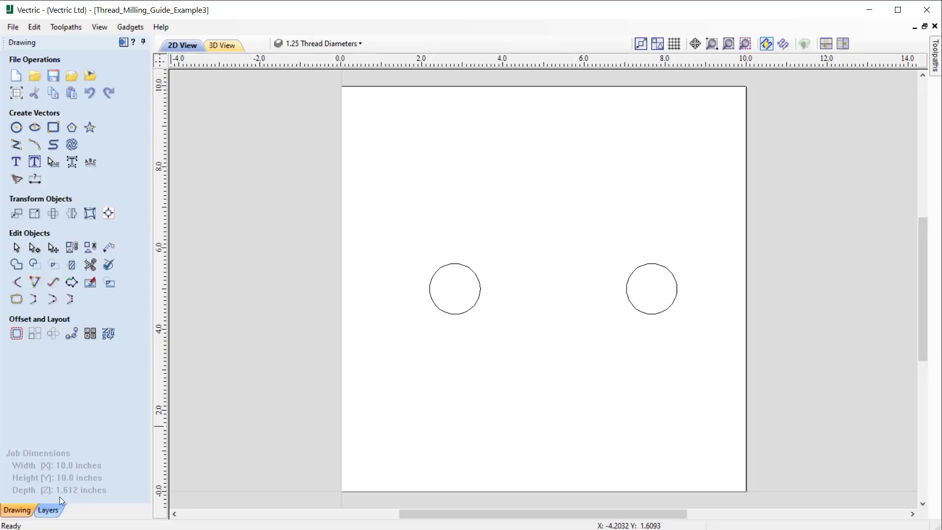
left_click(123, 43)
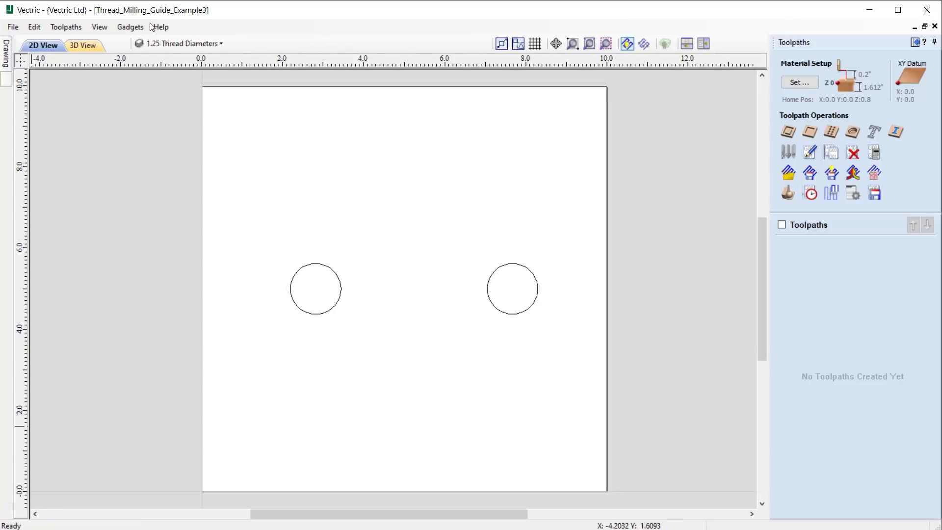
left_click(799, 82)
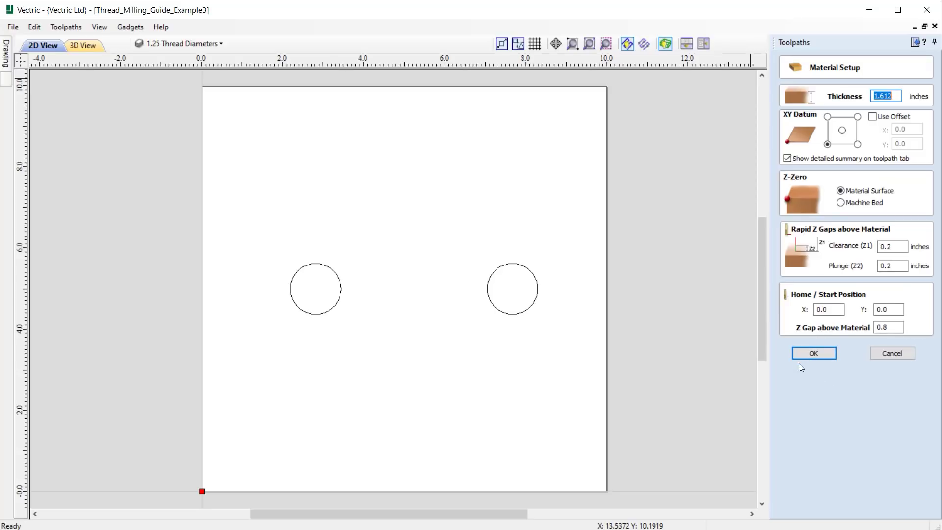
left_click(812, 358)
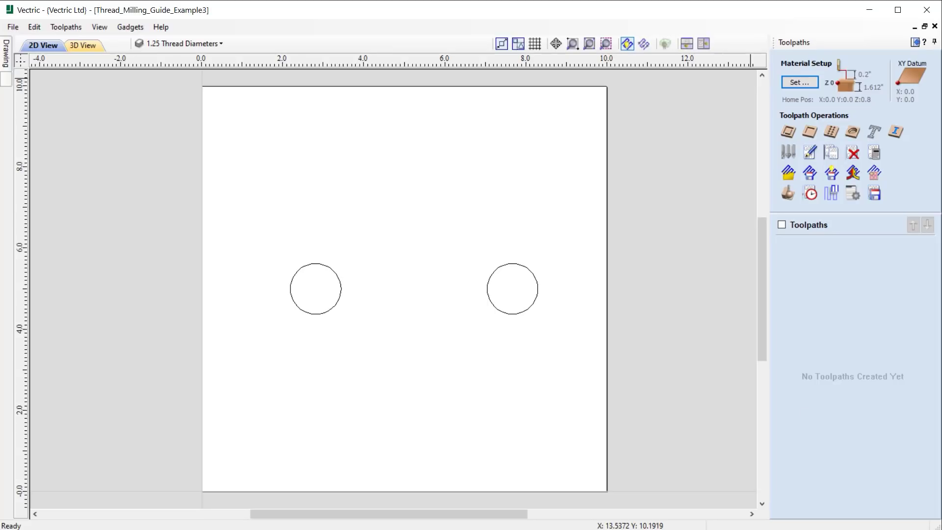
Step: Start a thread milling toolpath on the right-hand circle and set the thread type to External
scroll(440, 259, "down", 2)
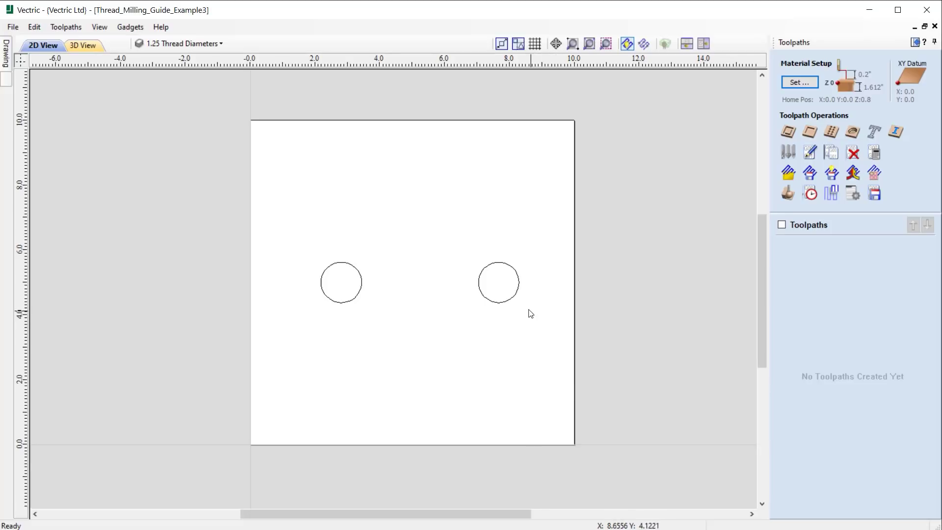
left_click(502, 303)
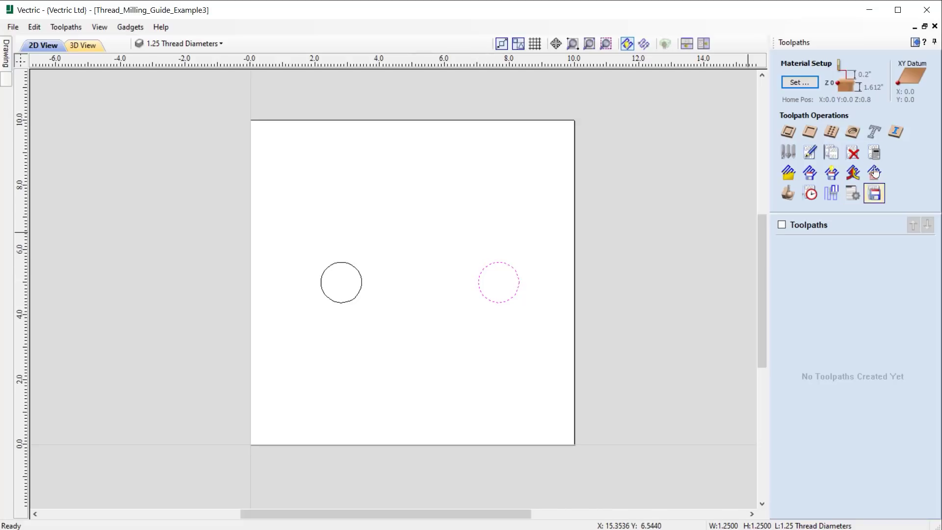
left_click(857, 134)
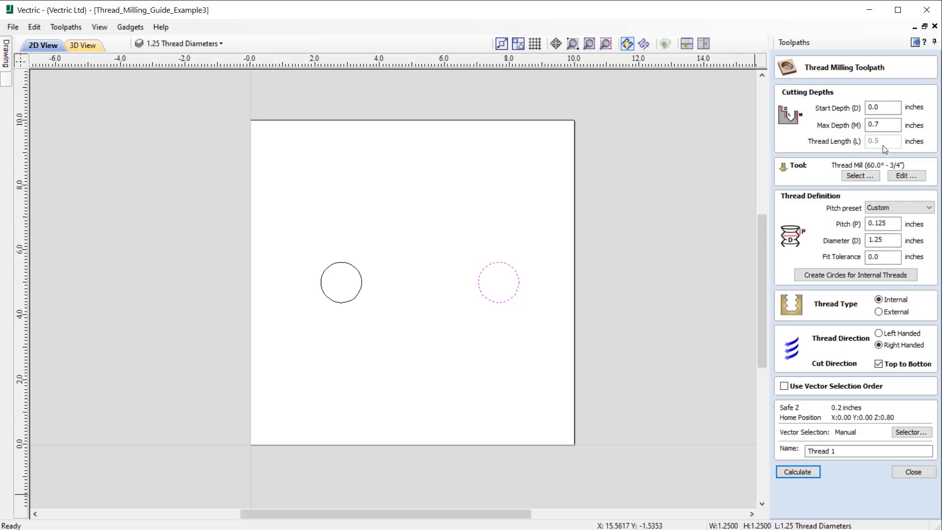
left_click(888, 313)
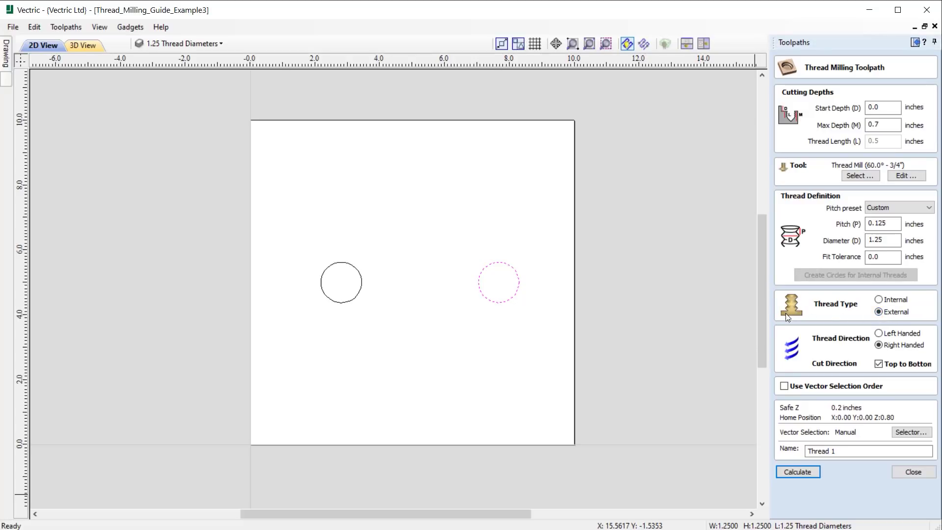
Step: Set the fit tolerance in the thread definition to 0.009 inches, keeping the pitch and diameter
left_click(887, 221)
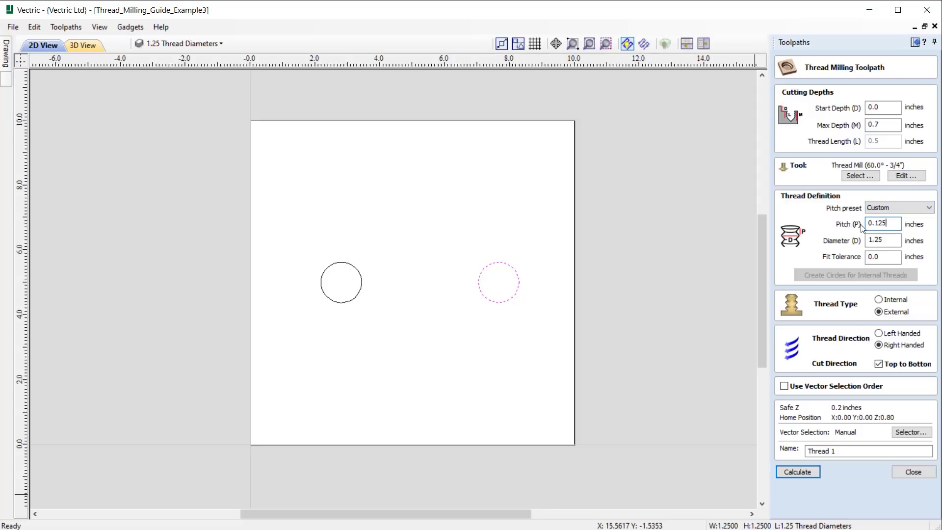
left_click(888, 239)
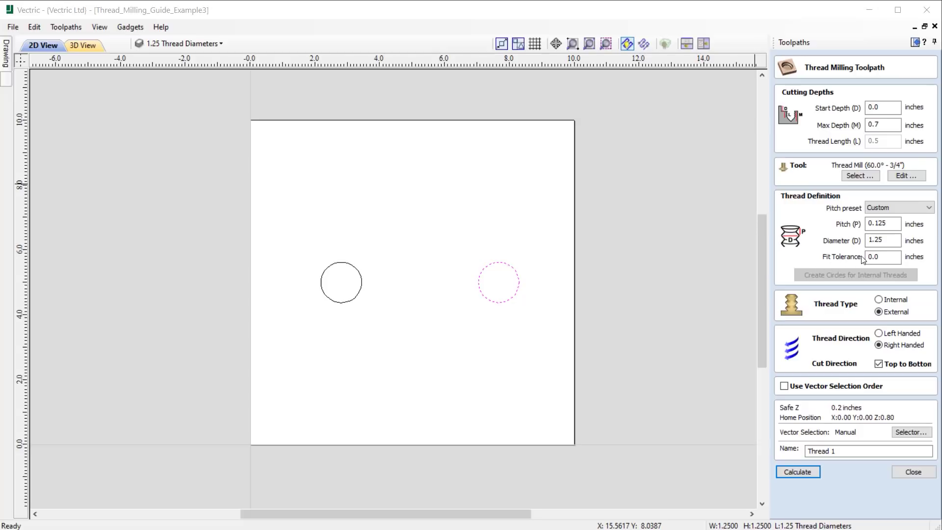
left_click(867, 259)
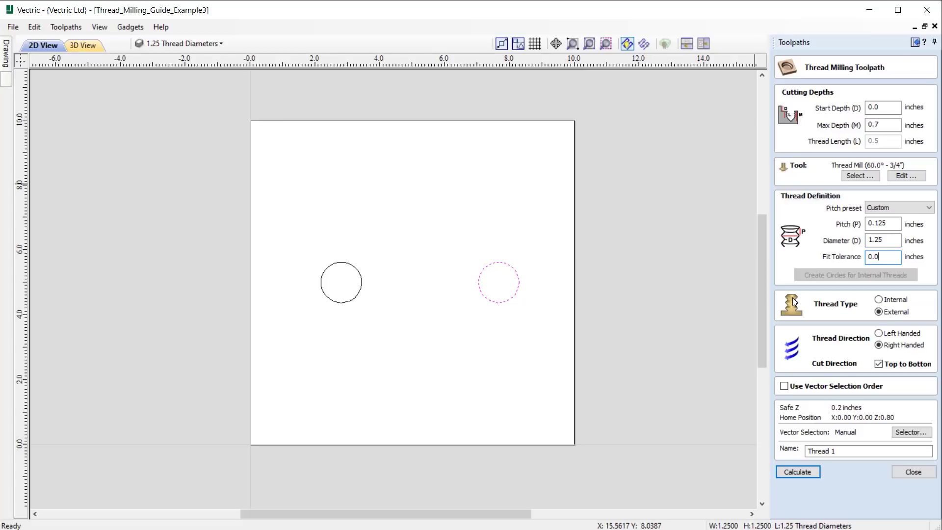
type("09")
Step: Apply the UTS1/2" pitch preset to the thread definition
left_click(890, 208)
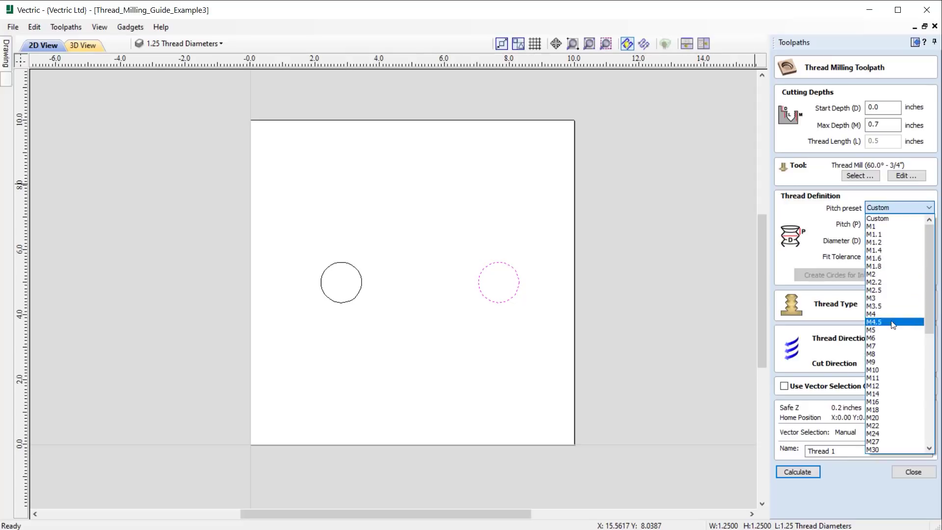
scroll(896, 320, "down", 1)
scroll(896, 320, "down", 8)
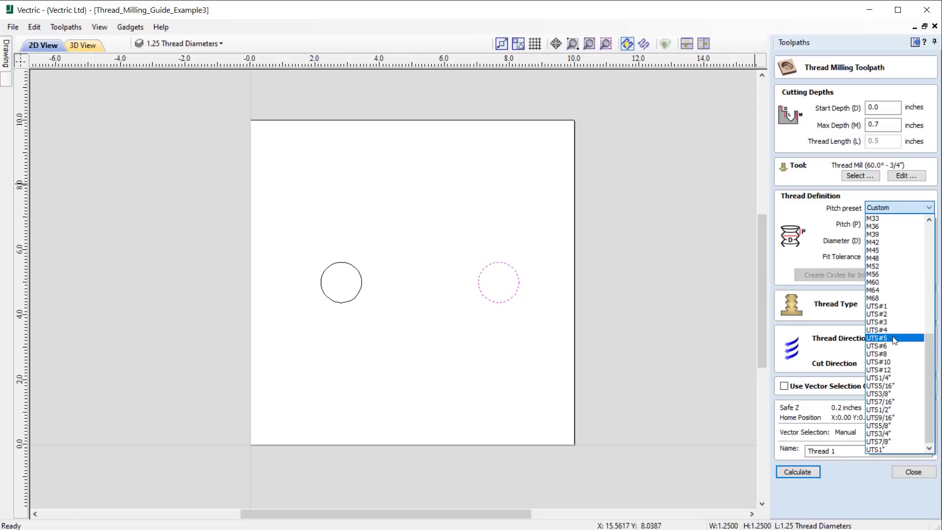
left_click(891, 411)
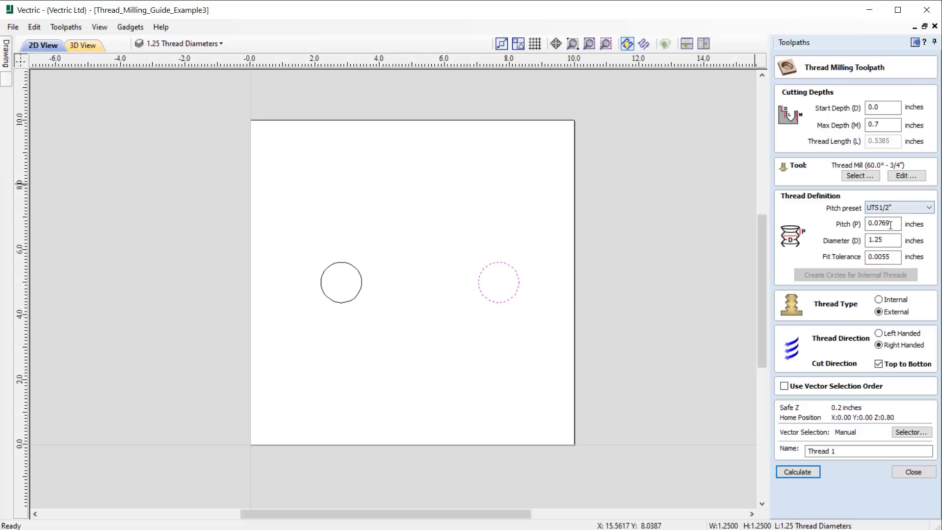
Step: Set the thread's pitch to 0.125 inches and its fit tolerance to 0.009 inches
left_click_drag(874, 223, 901, 209)
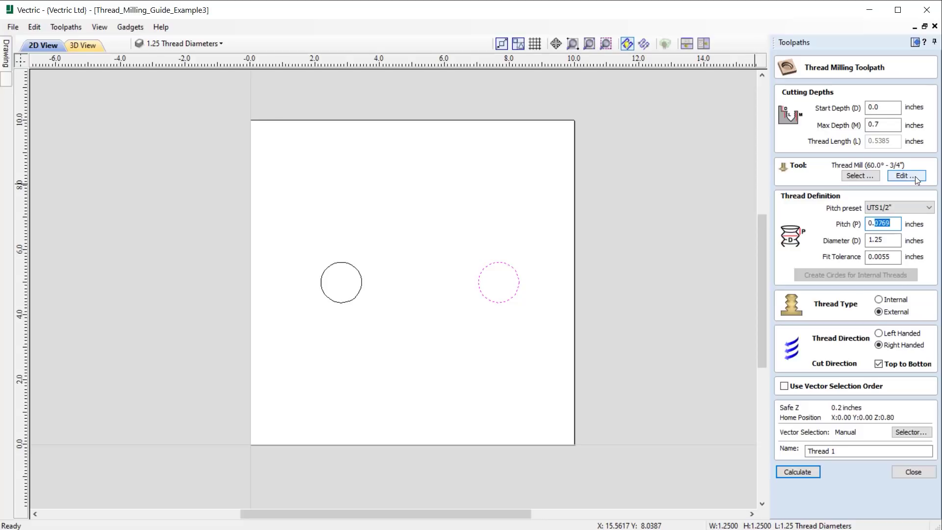
type("125")
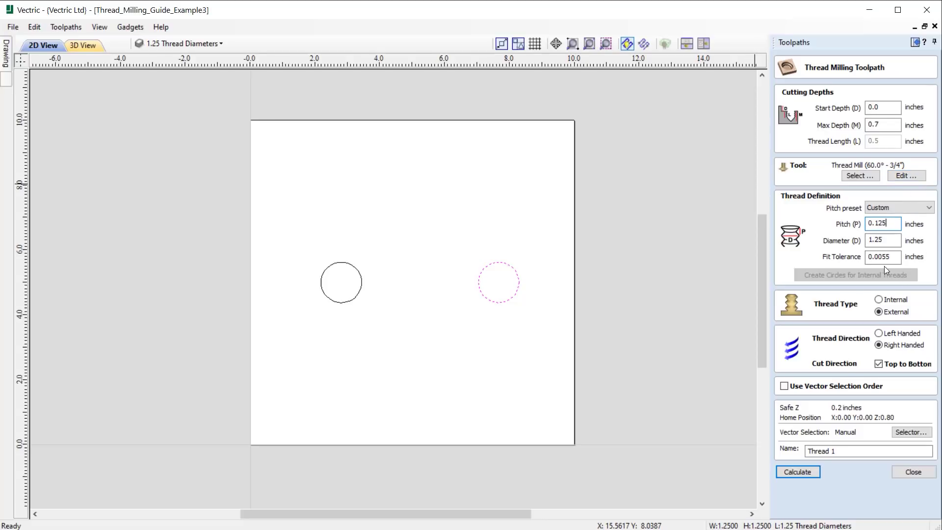
left_click_drag(882, 257, 915, 251)
type("9")
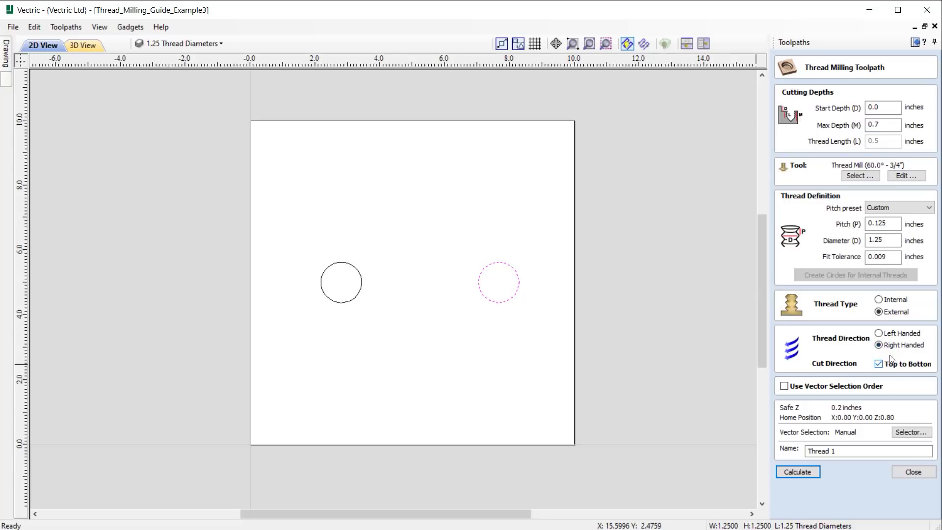
Step: Name the toolpath Thread External and calculate it, closing the preview settings
left_click(842, 450)
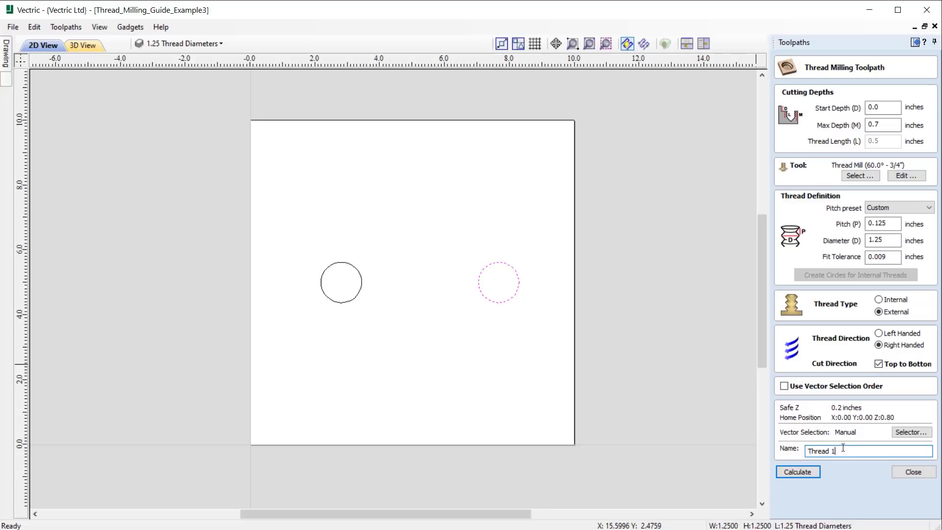
key("BackSpace")
type("External")
left_click(798, 473)
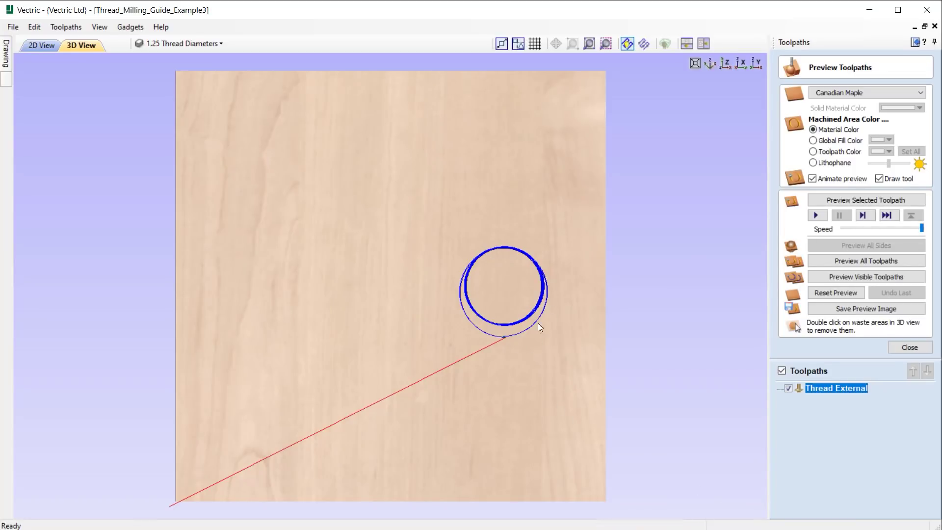
left_click(909, 348)
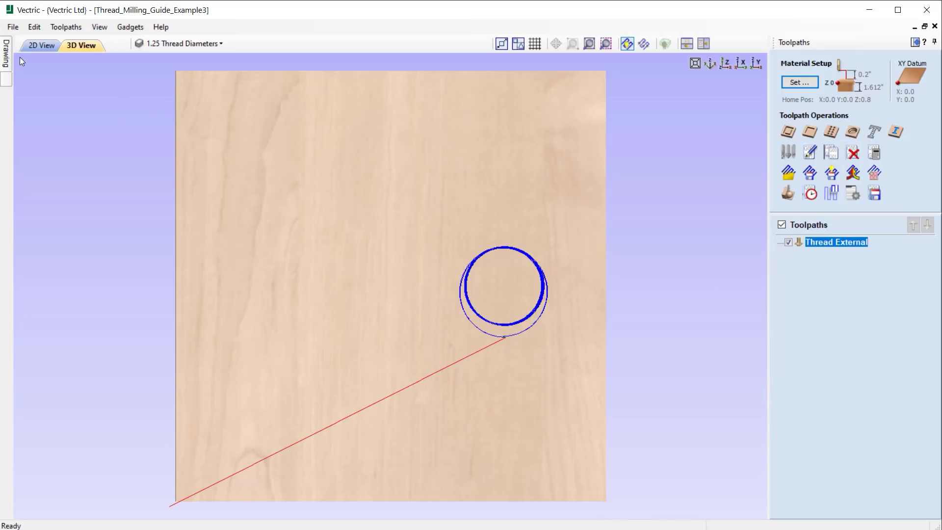
Step: Hide the Thread External toolpath in the 2D view and switch back to the drawing tools
left_click(43, 46)
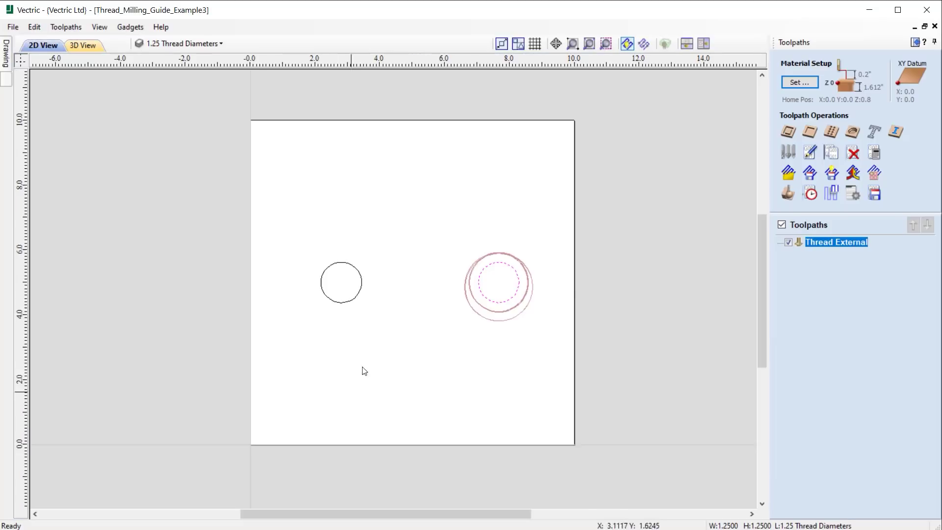
left_click(788, 242)
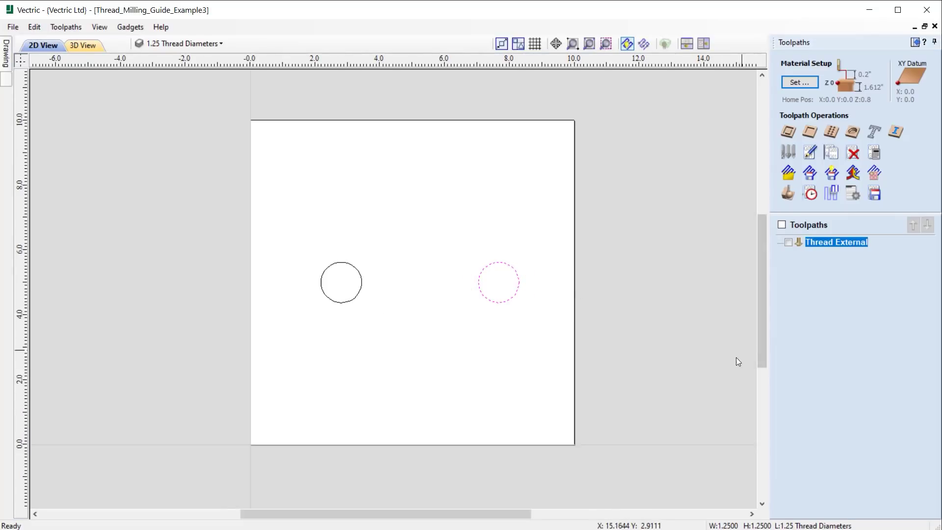
left_click(915, 43)
scroll(655, 308, "up", 3)
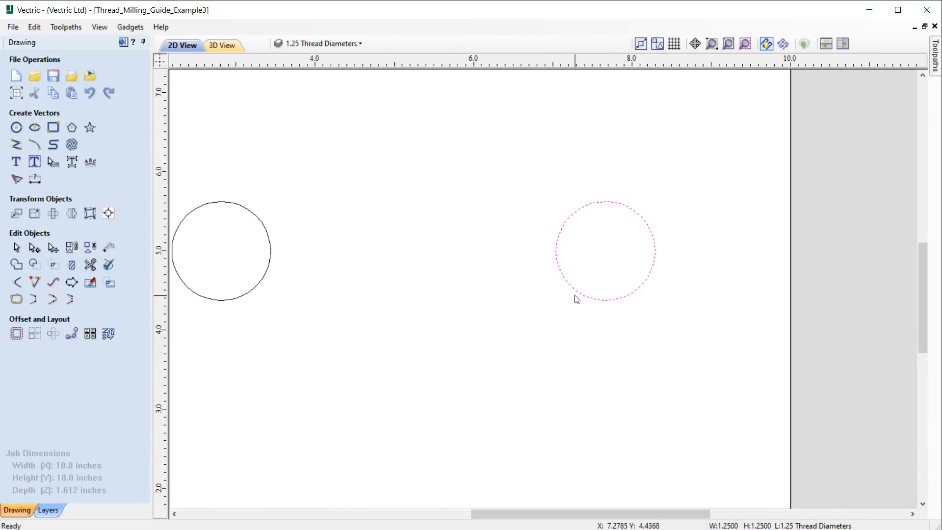
Step: Make Pocket External the active, visible layer and offset the right-hand circle inwards by 0.01 inches, selecting the new vector
left_click(16, 334)
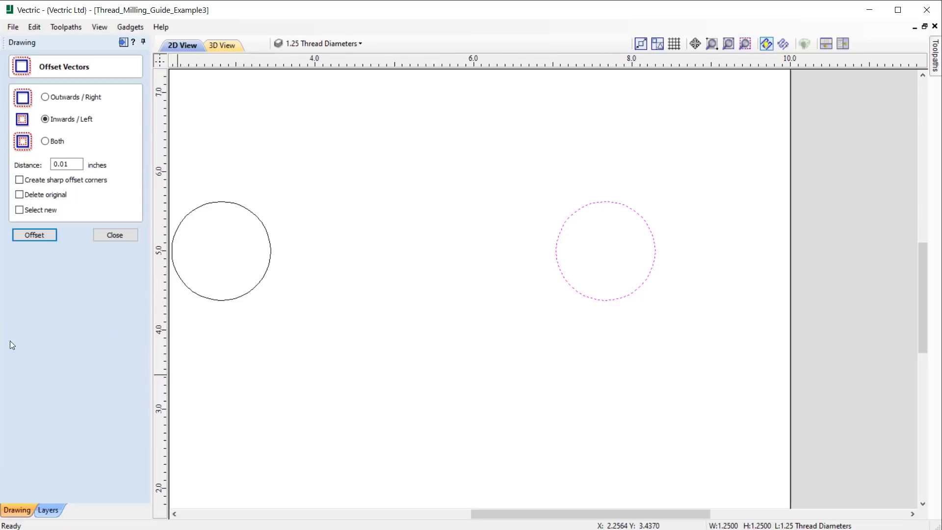
left_click(61, 164)
left_click(39, 212)
left_click(347, 44)
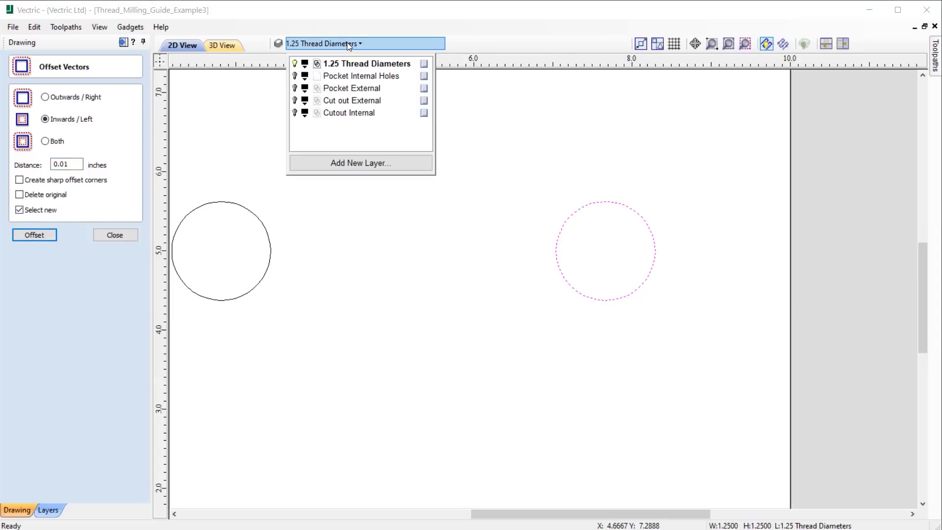
left_click(316, 90)
left_click(295, 89)
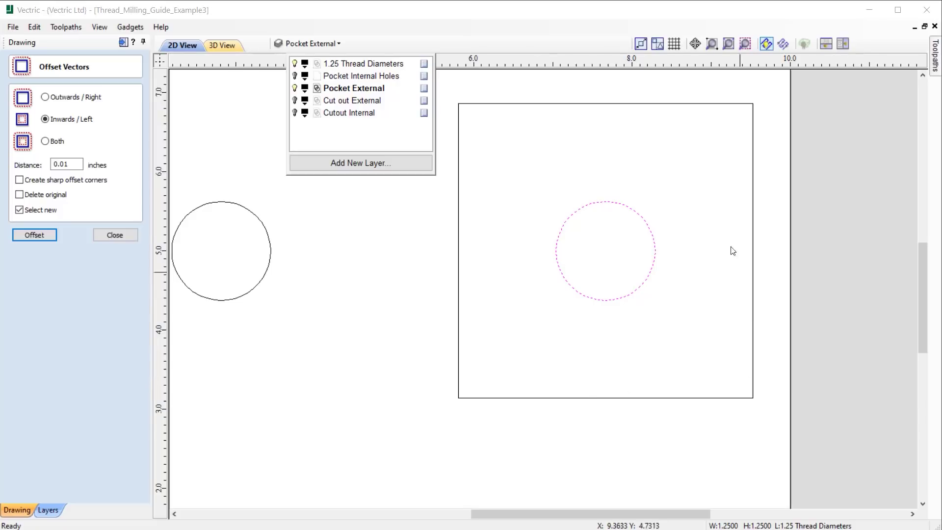
double_click(332, 92)
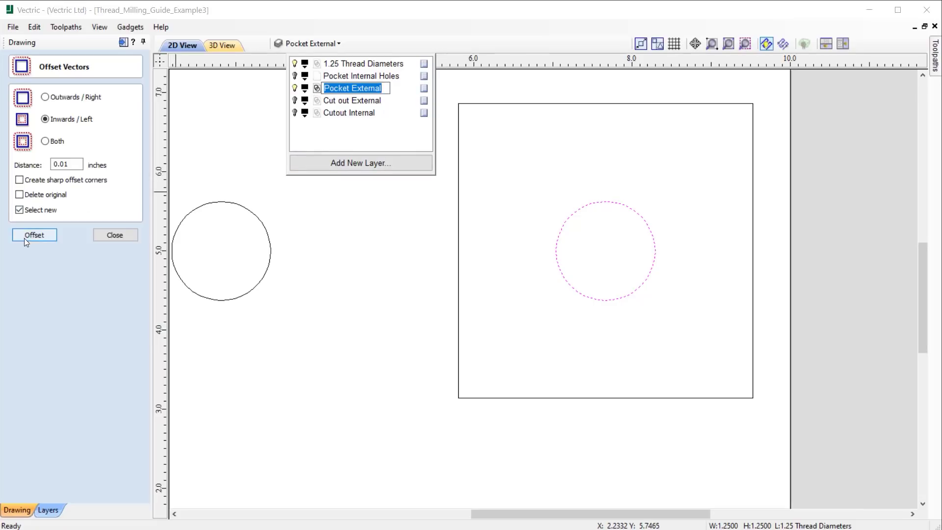
left_click(40, 235)
left_click(40, 234)
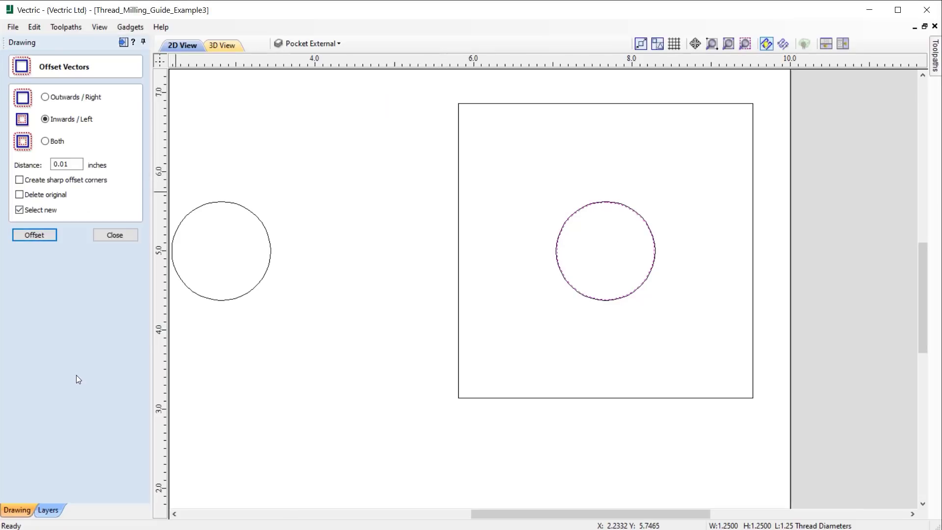
left_click(110, 237)
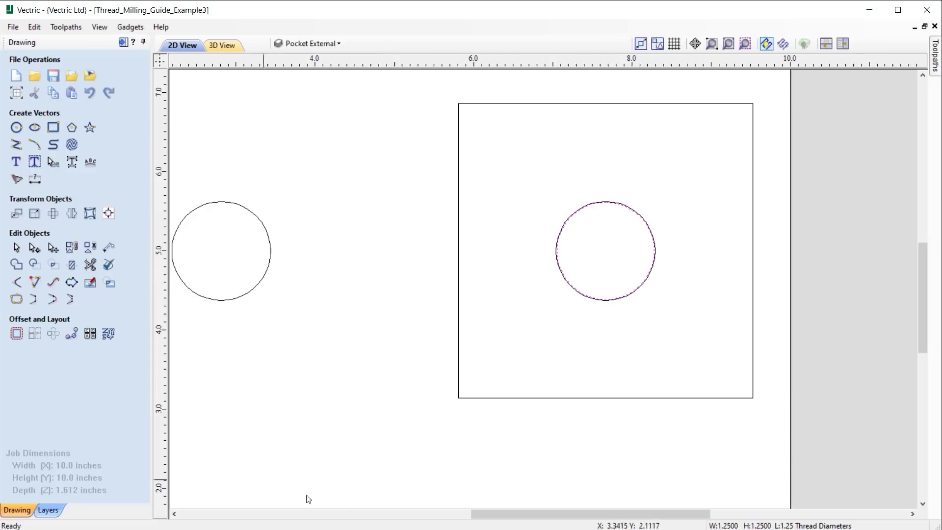
Step: Add the surrounding square to the offset circle's selection and calculate a 0.7-inch-deep pocket toolpath with the 1/4" end mill
scroll(658, 245, "up", 8)
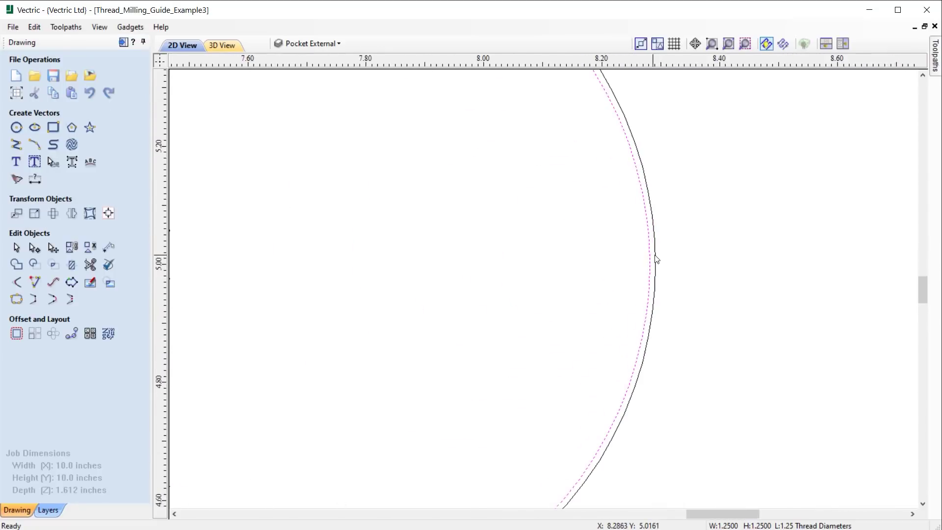
scroll(654, 258, "down", 8)
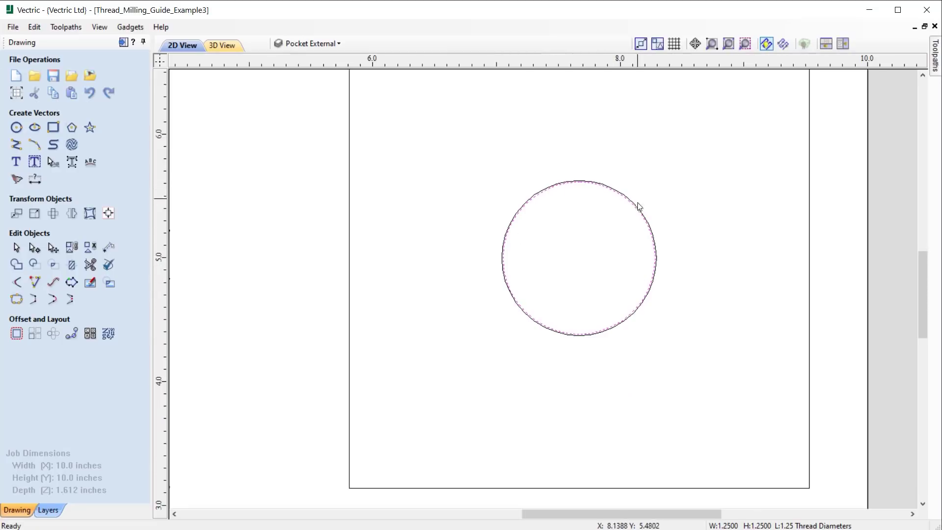
scroll(600, 365, "down", 4)
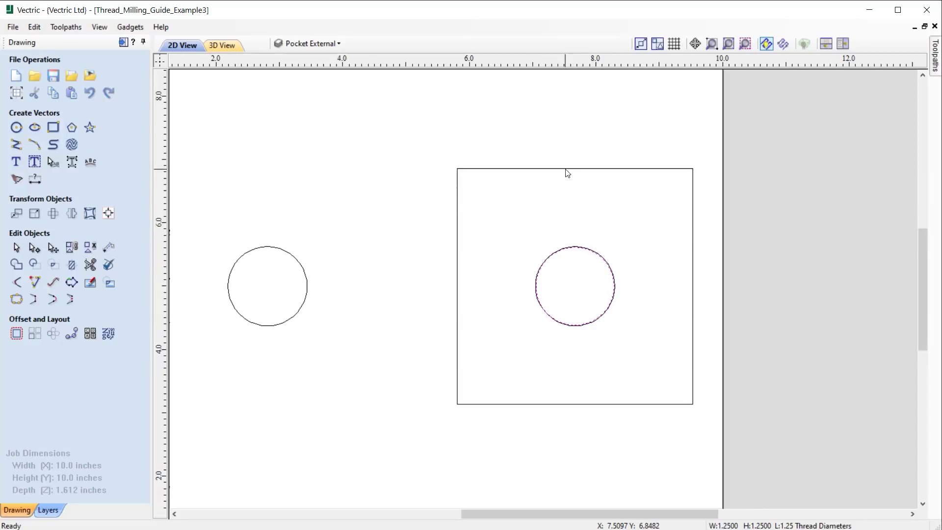
left_click(564, 169, "shift")
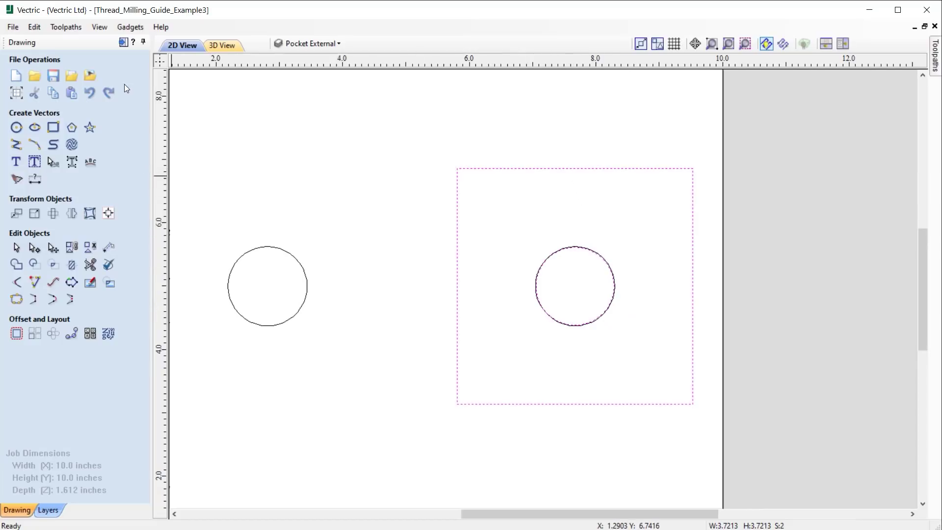
left_click(123, 43)
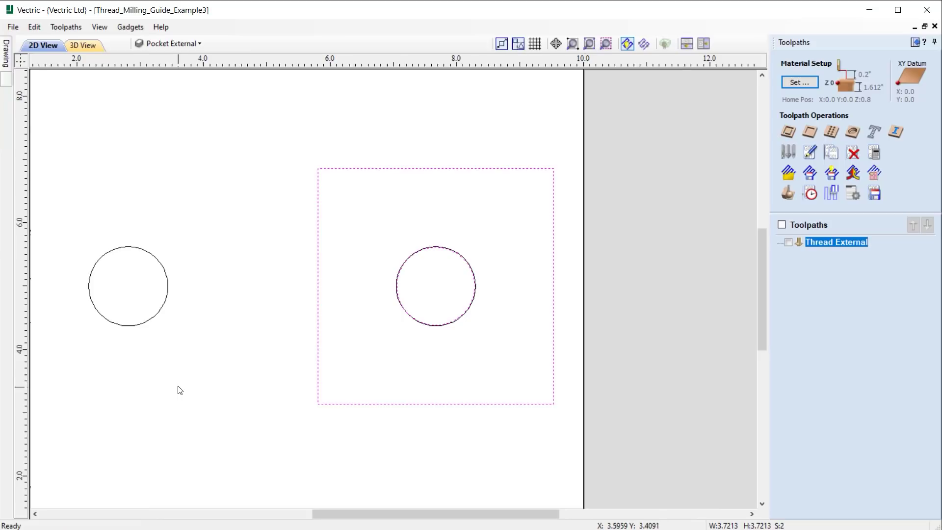
left_click(811, 137)
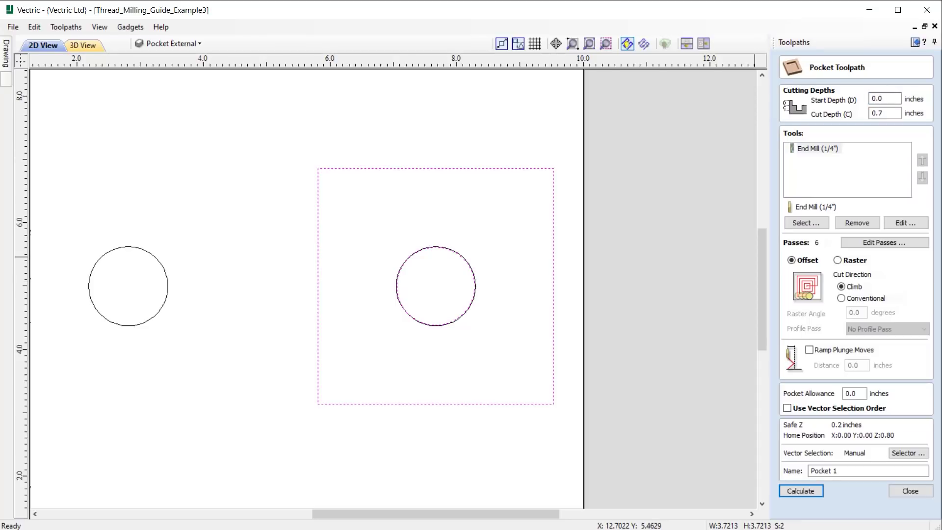
left_click(889, 113)
left_click(802, 491)
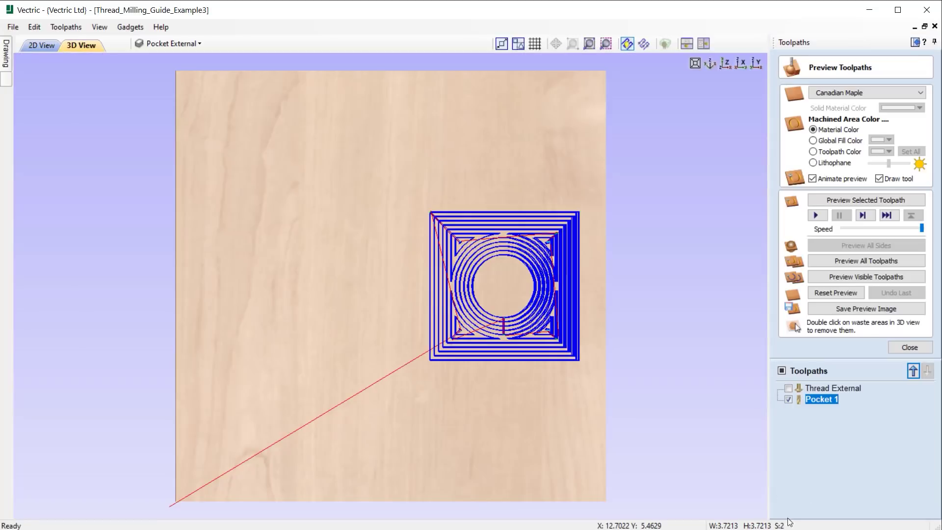
Step: Move Pocket 1 above Thread External in the toolpath order and preview the pocket cut in 3D
left_click(913, 371)
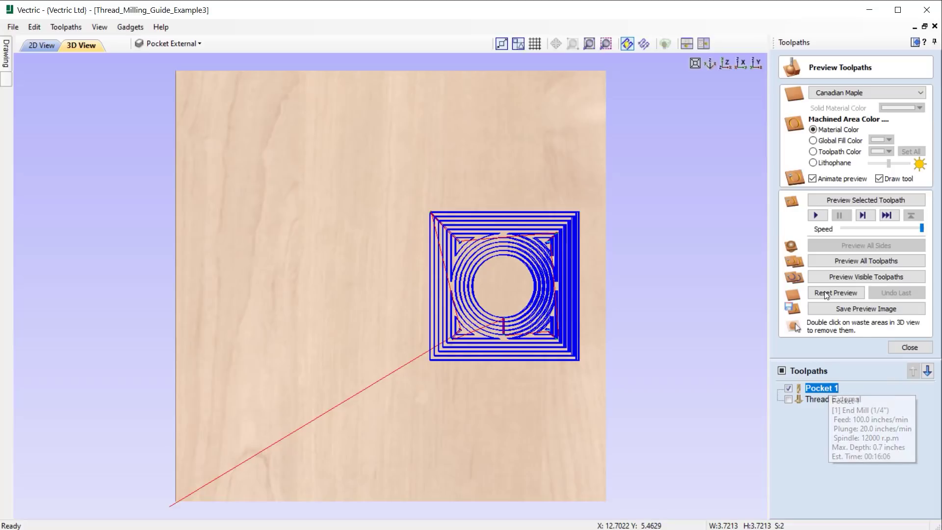
left_click(857, 200)
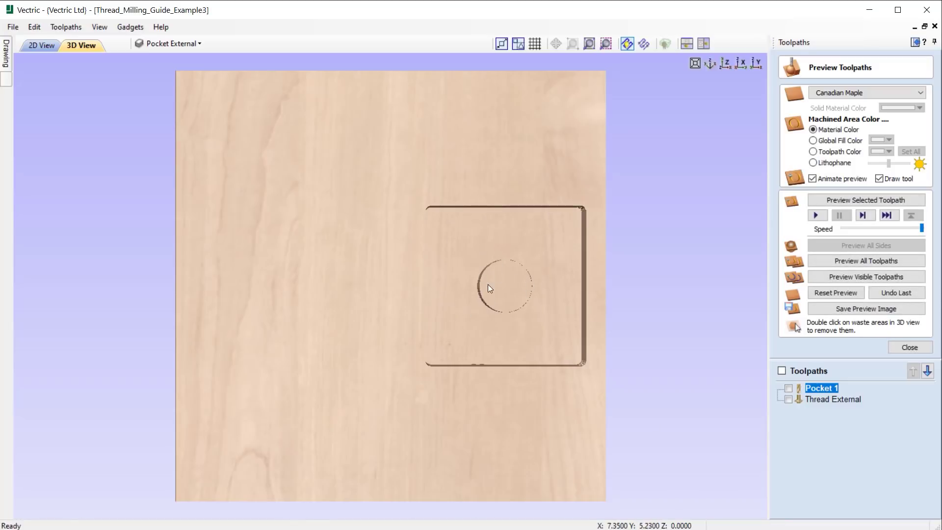
left_click_drag(510, 291, 499, 117)
left_click_drag(522, 292, 524, 313)
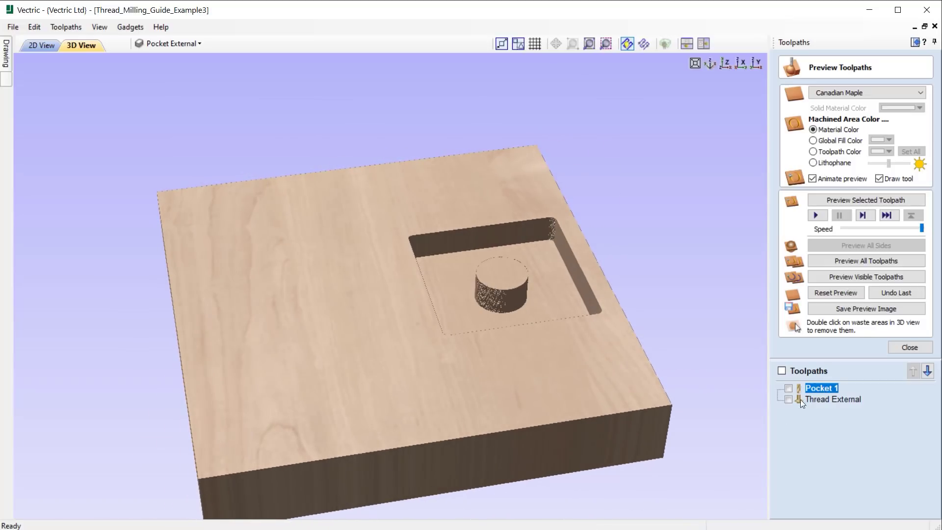
Step: Show the Thread External toolpath and preview its cut in 3D around the pocketed post
left_click(788, 399)
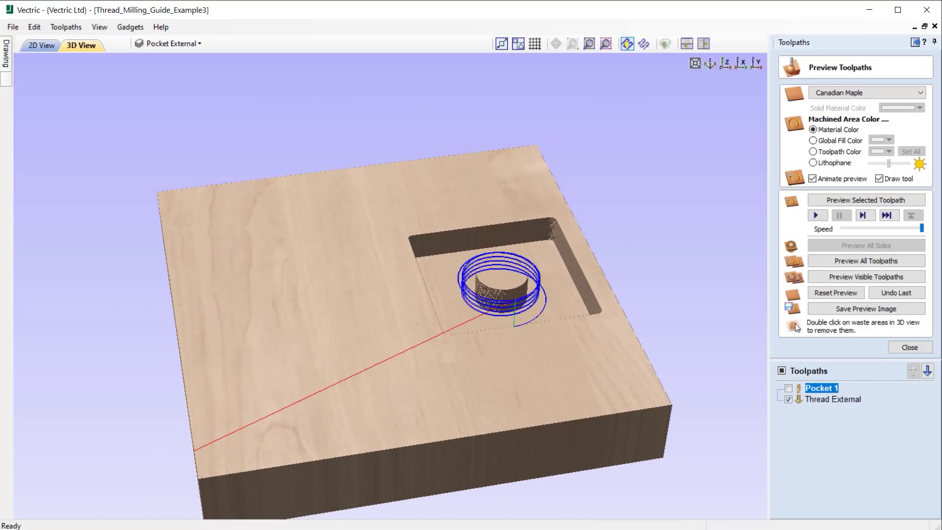
key("Escape")
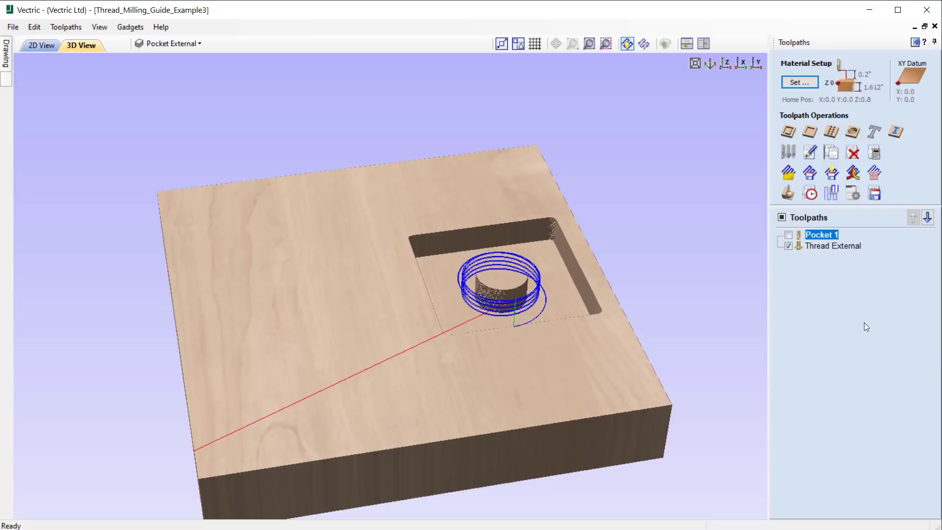
left_click(835, 246)
left_click(788, 192)
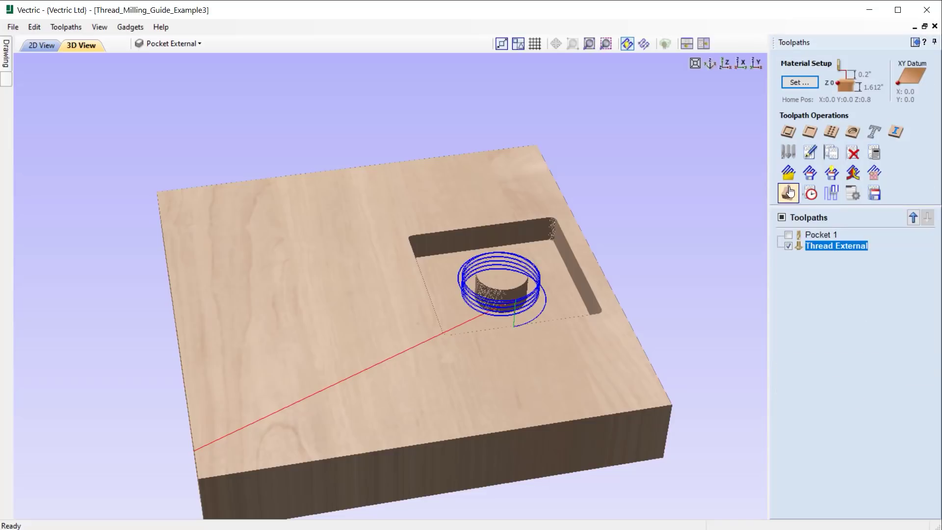
left_click(871, 200)
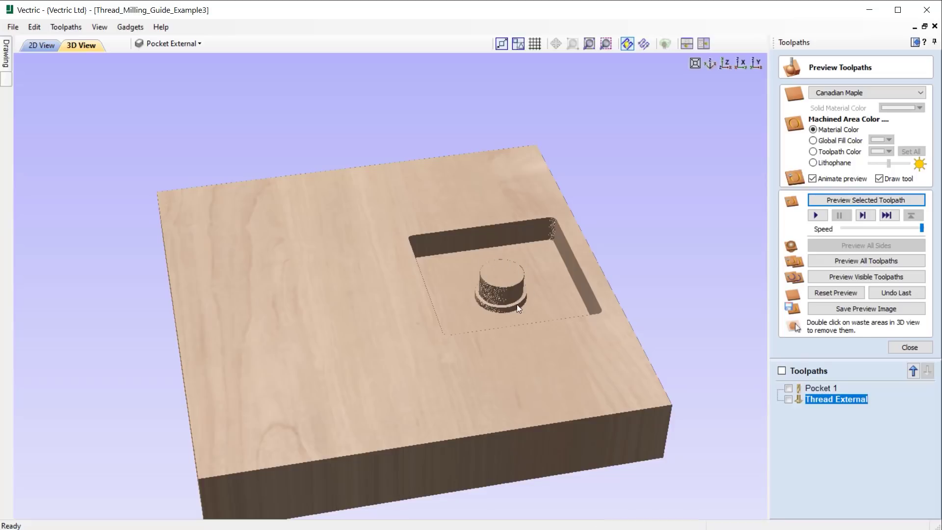
Step: Examine the Thread External toolpath against the right-hand circle in the 2D view, including its solid tool-width display
left_click(36, 46)
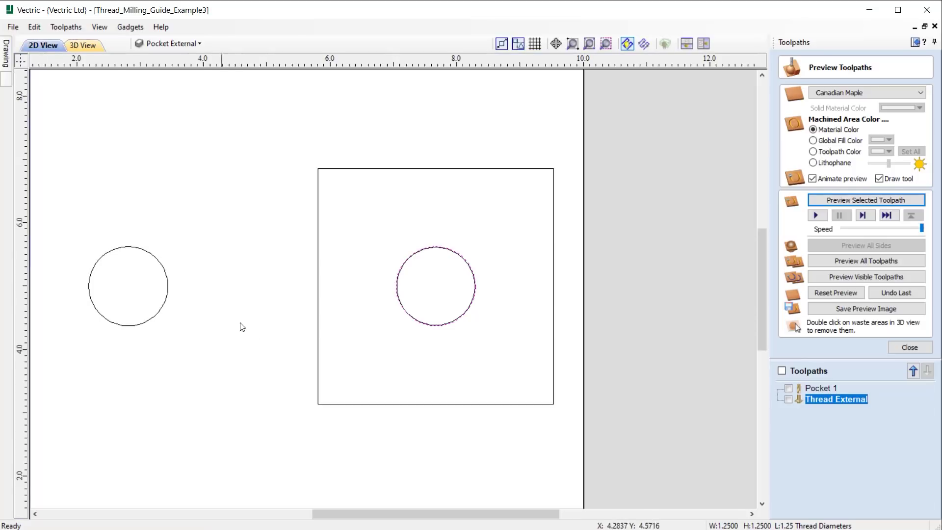
left_click(789, 399)
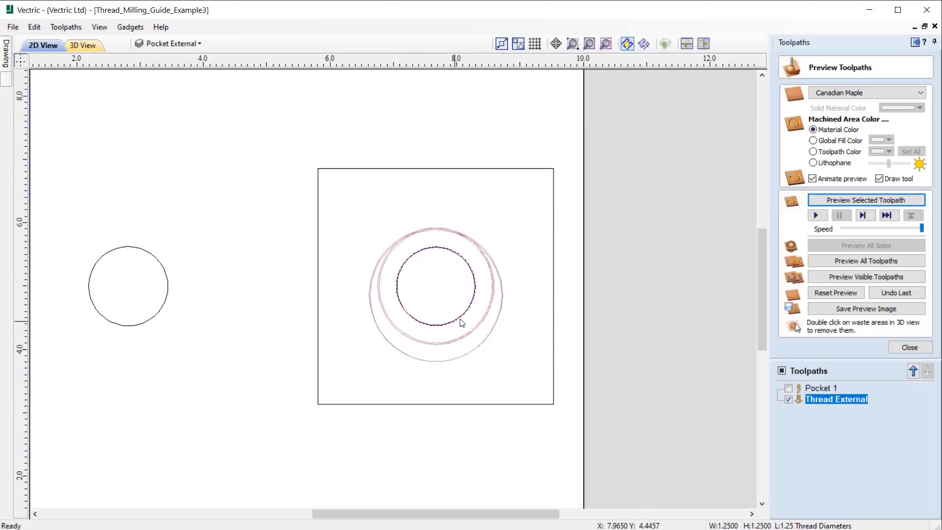
scroll(475, 299, "up", 8)
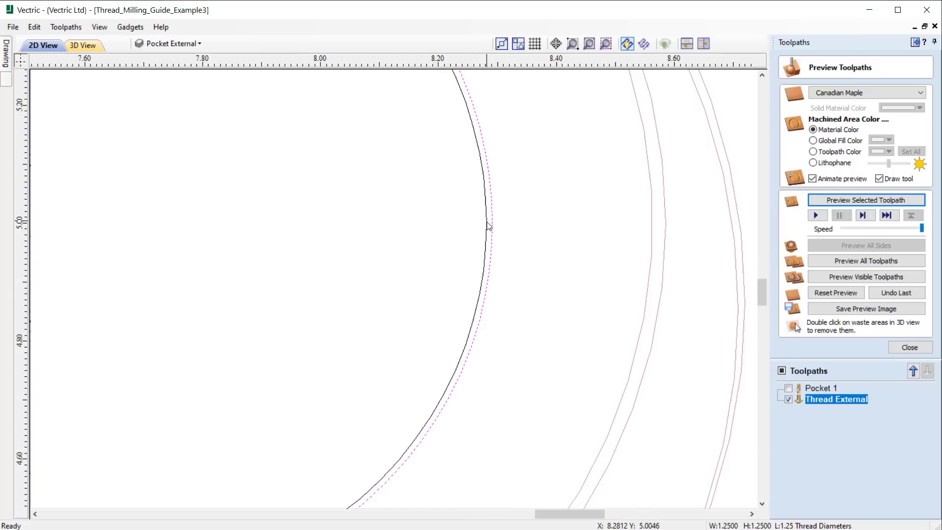
scroll(488, 224, "down", 5)
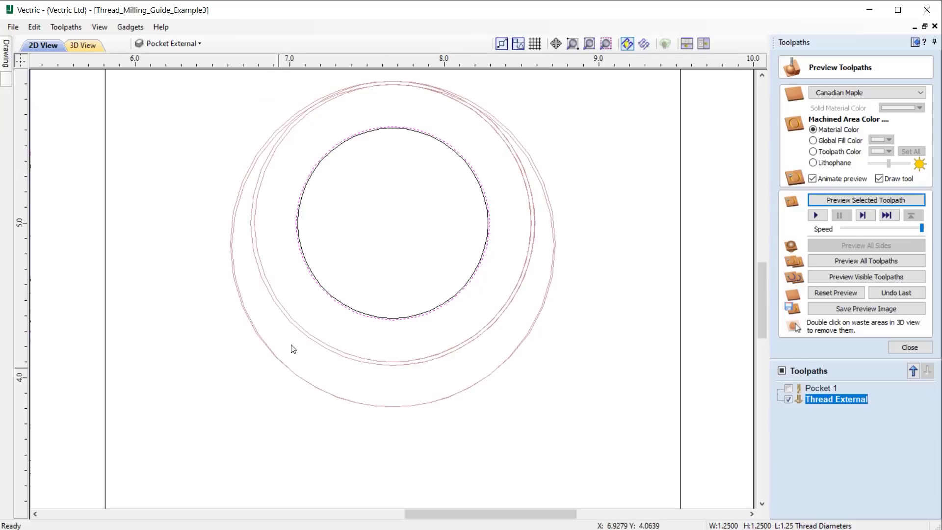
left_click(642, 44)
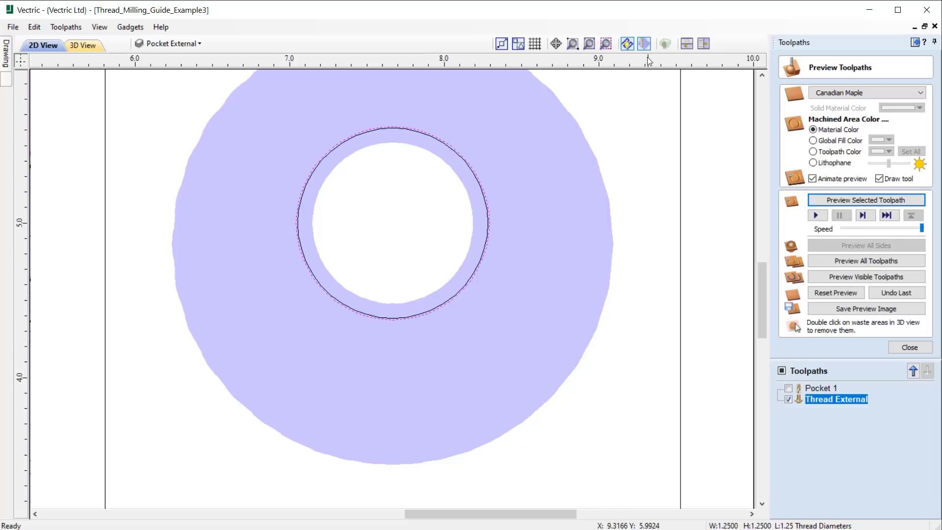
left_click(644, 43)
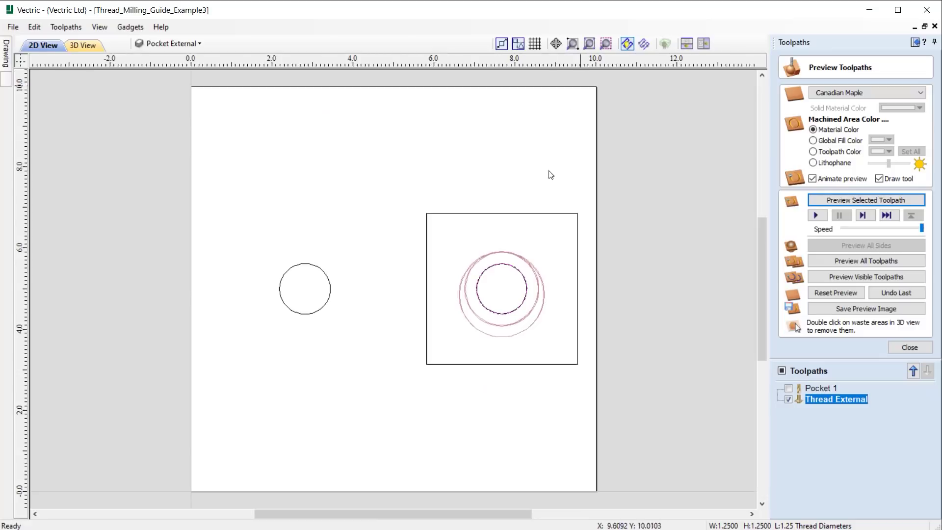
Step: Tile the 2D and 3D views side by side with the 3D view seen from above, and close the toolpath preview
left_click(589, 43)
left_click(703, 44)
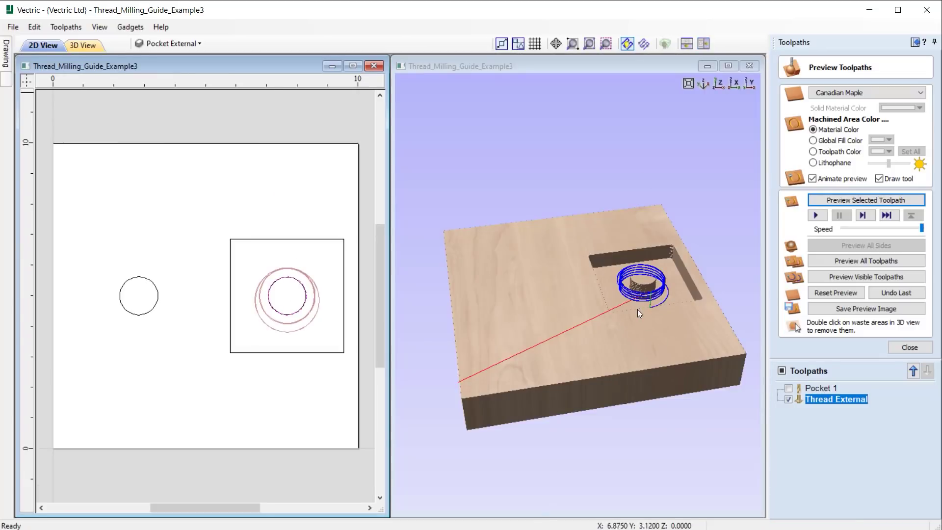
left_click_drag(634, 326, 670, 311)
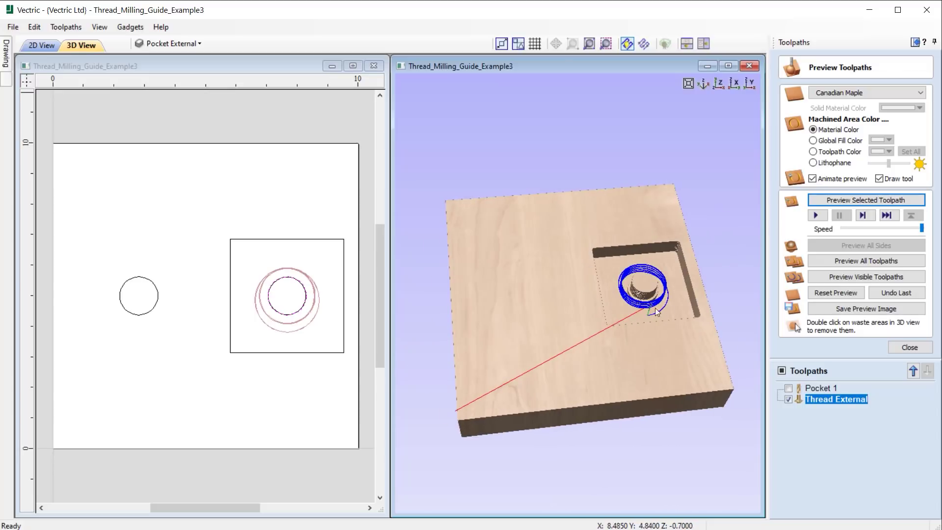
left_click(688, 84)
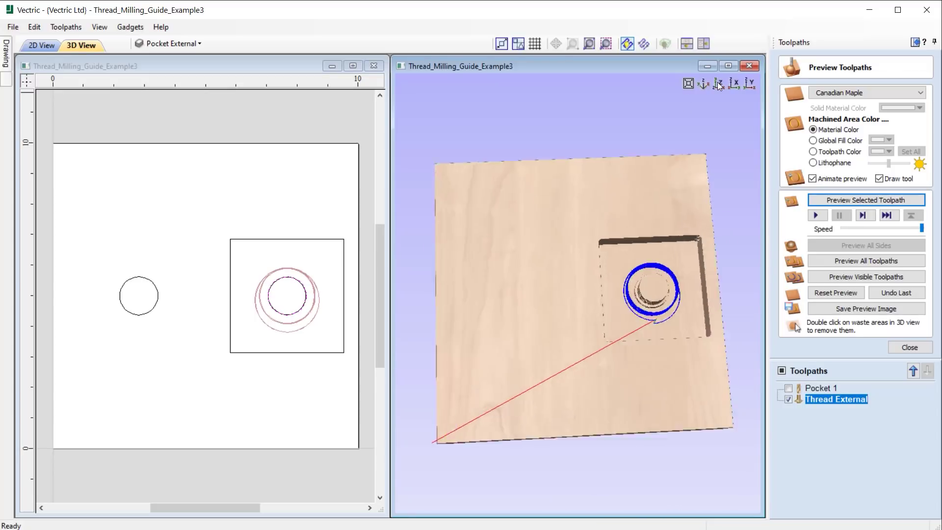
left_click(909, 348)
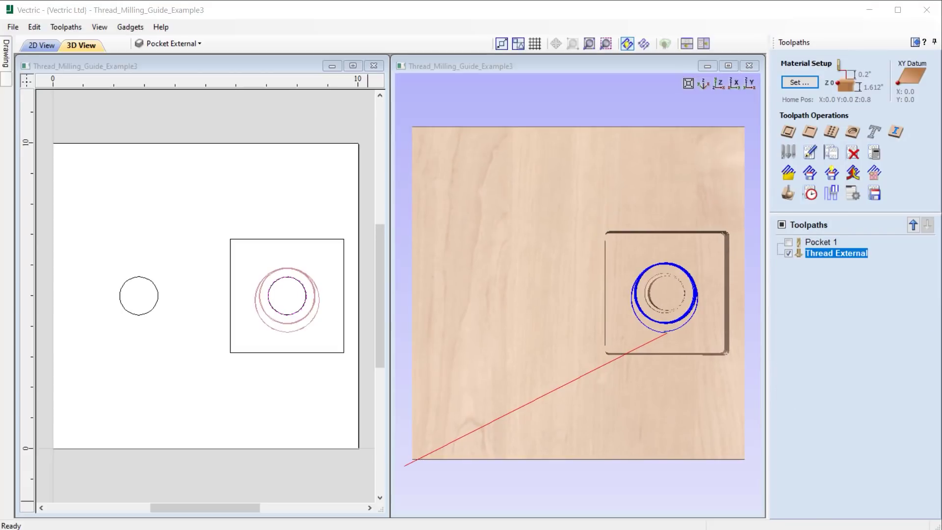
Step: Start a thread milling toolpath on the left-hand circle with a start depth of 0.2 and a max depth of 0.9 inches
left_click(159, 297)
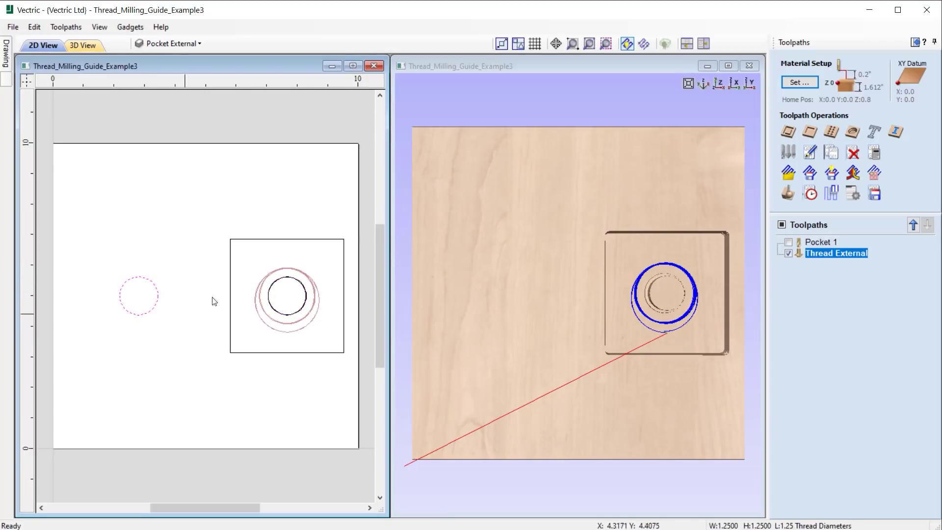
left_click(852, 133)
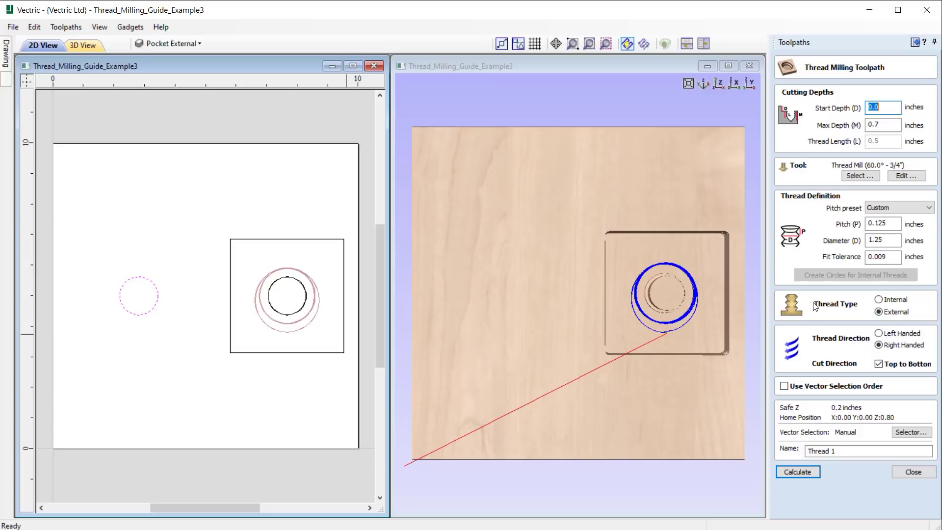
left_click(878, 107)
left_click_drag(877, 108, 880, 109)
type("2")
left_click_drag(876, 125, 889, 123)
type("9")
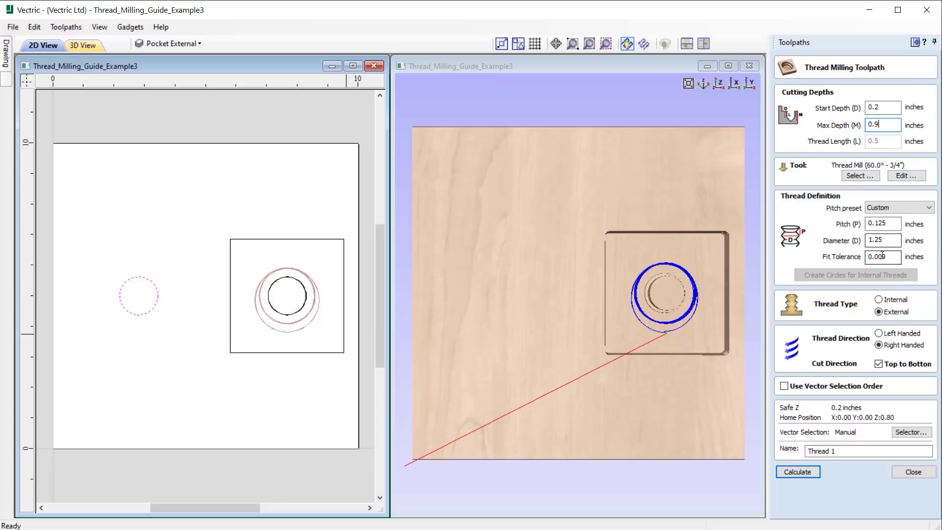
Step: Set the fit tolerance to 0.000 and the thread type to Internal, and create the circle for the internal thread
left_click_drag(883, 256, 896, 256)
left_click(892, 300)
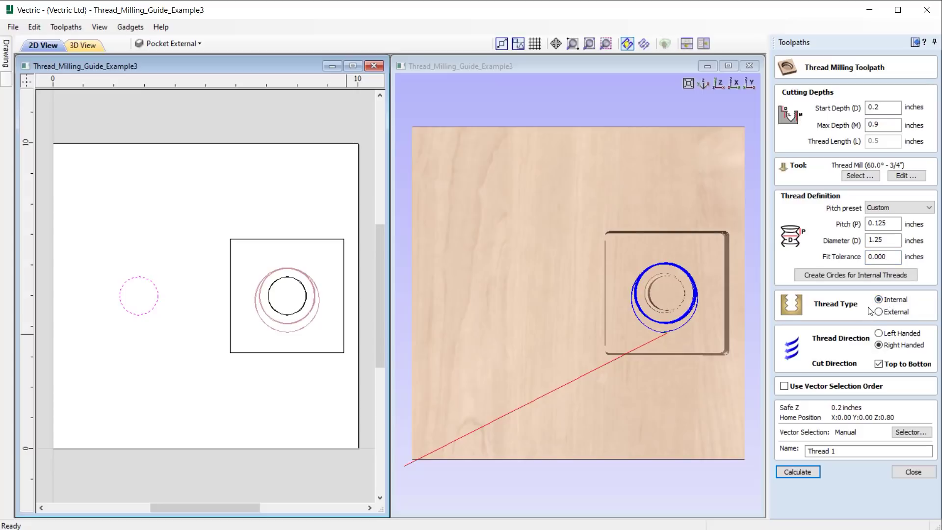
left_click(864, 275)
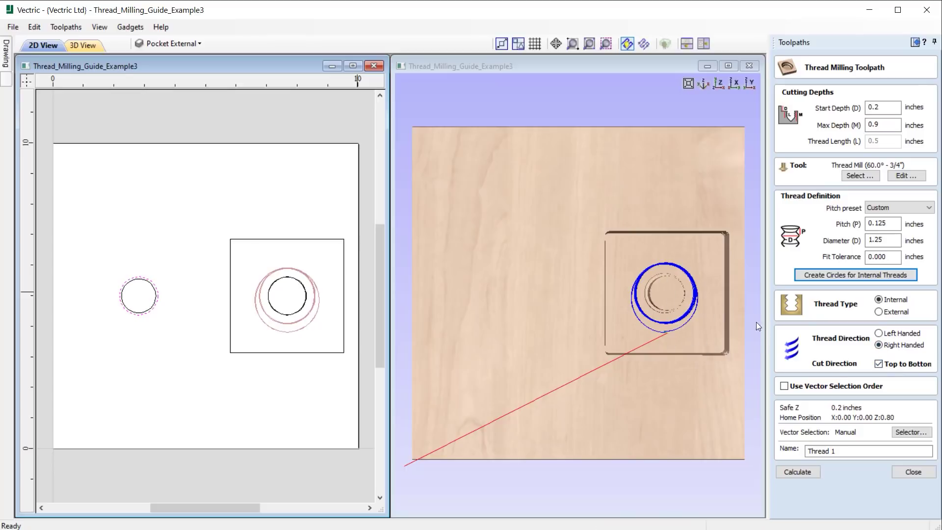
Step: Calculate the internal thread toolpath with the 60° 3/4" thread mill and hide both thread toolpaths
left_click(860, 175)
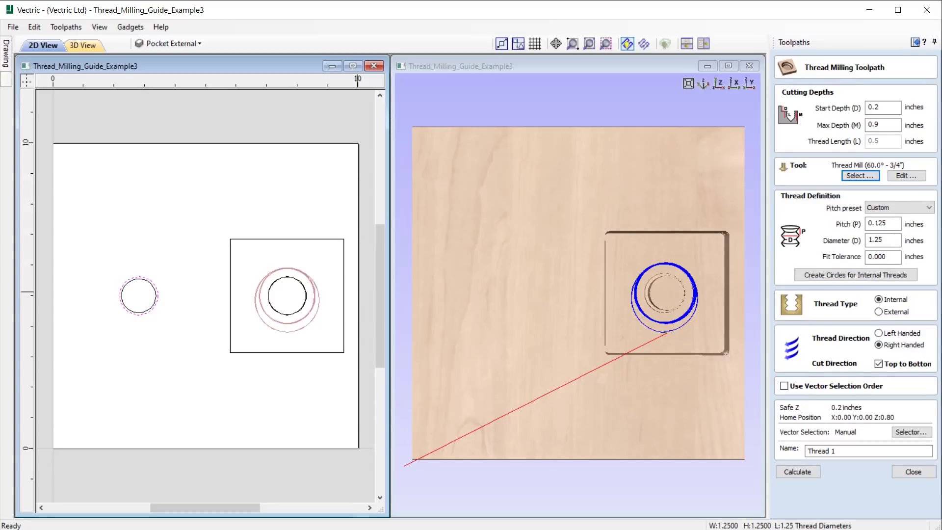
left_click(805, 473)
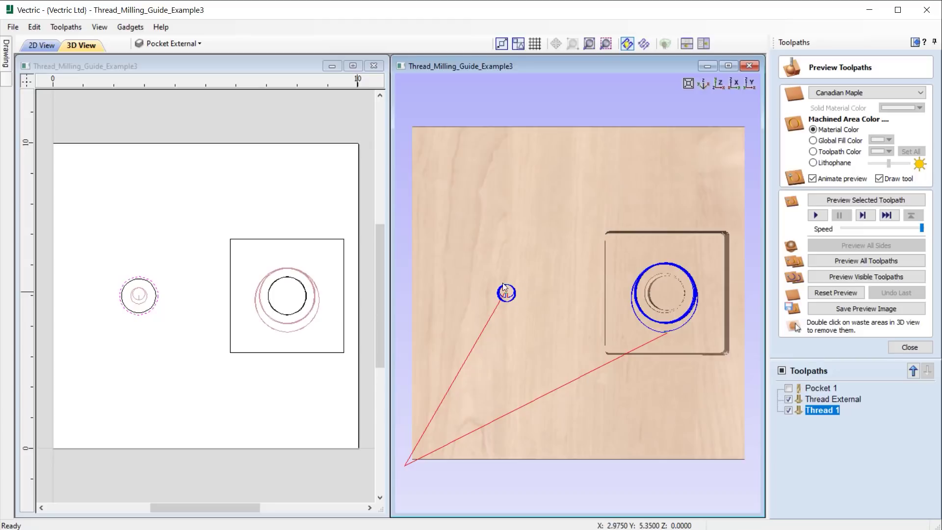
left_click(788, 398)
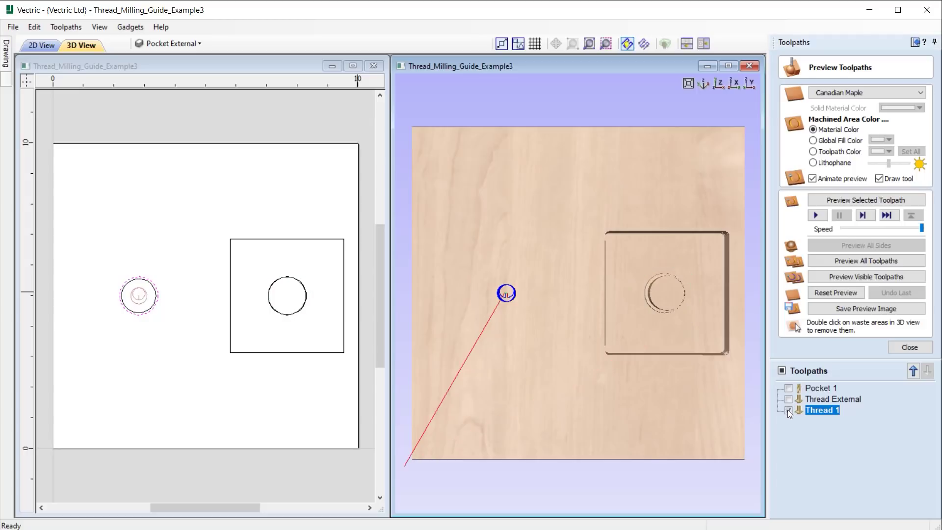
left_click(788, 410)
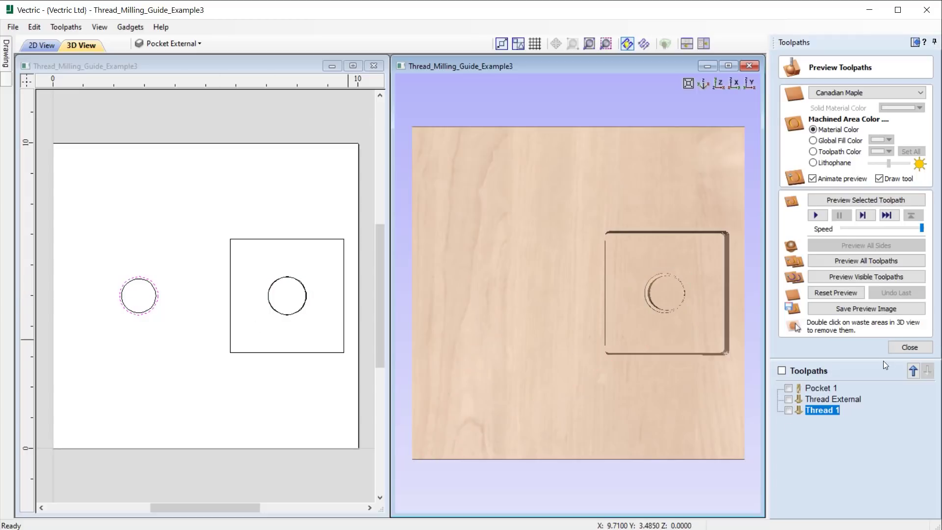
left_click(909, 348)
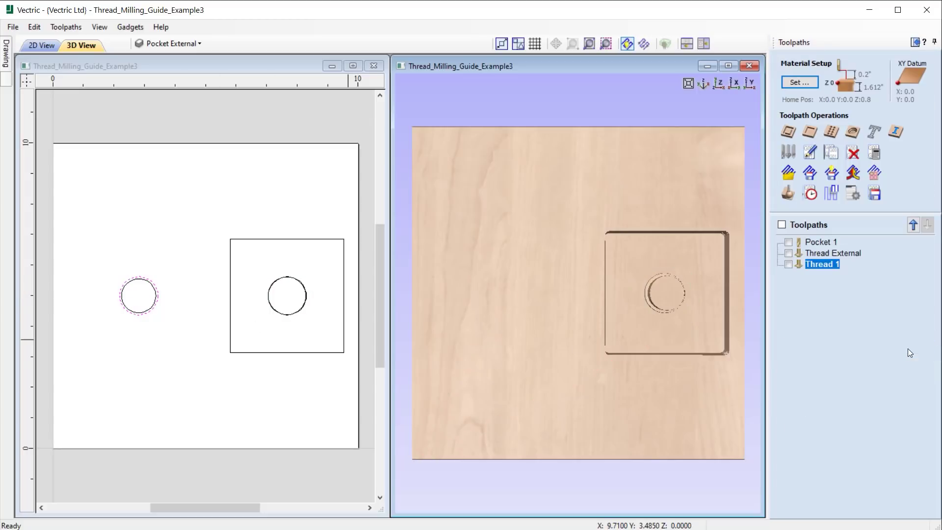
Step: Rename the new thread toolpath as Thread Internal
right_click(829, 266)
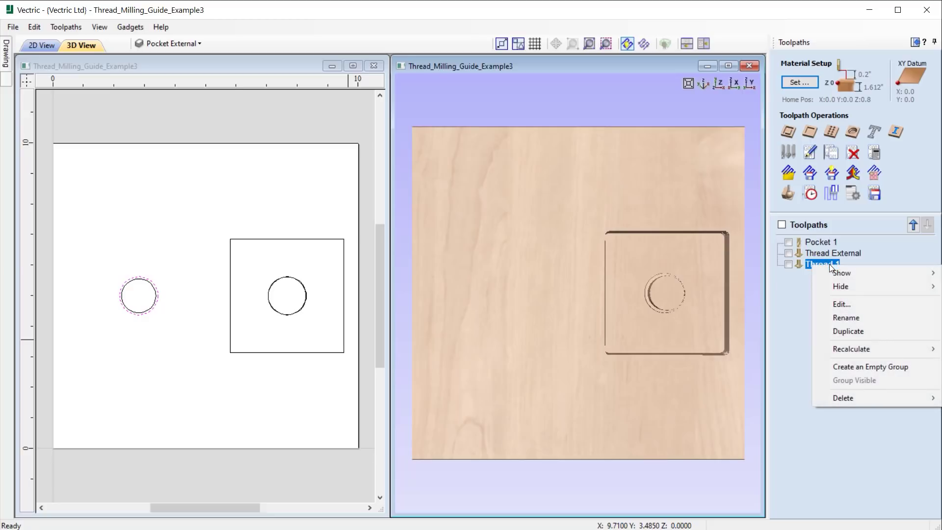
left_click(858, 317)
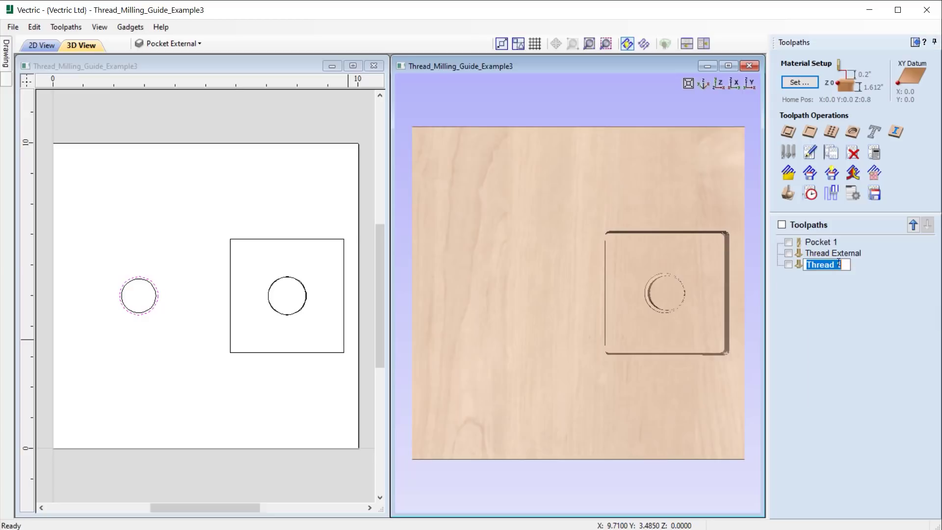
double_click(839, 264)
type("Internal")
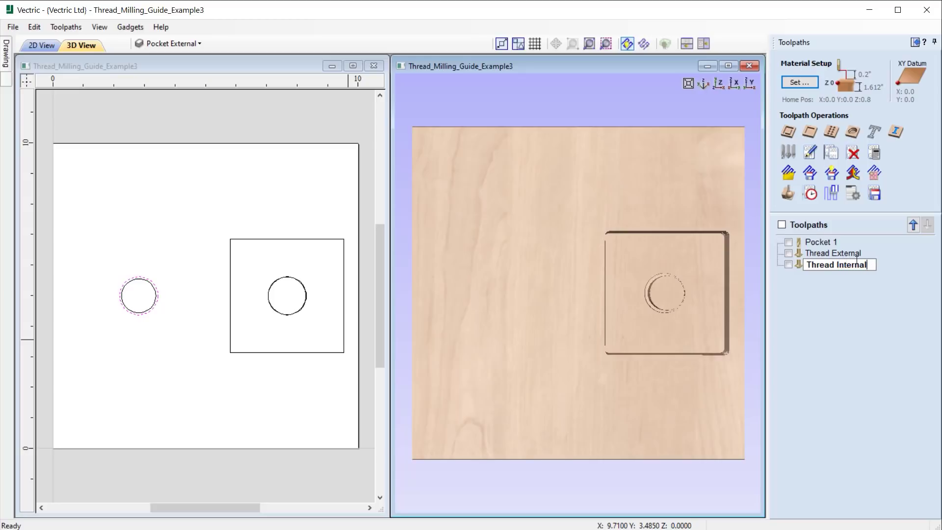
key("Return")
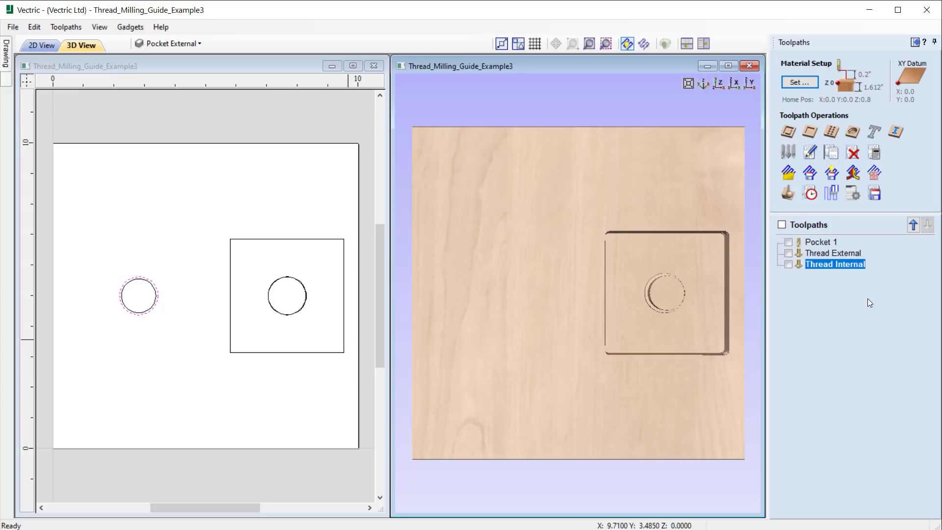
Step: Calculate a 1-inch-deep pocket toolpath for the inner left-hand circle with the 1/4" end mill
left_click(126, 285)
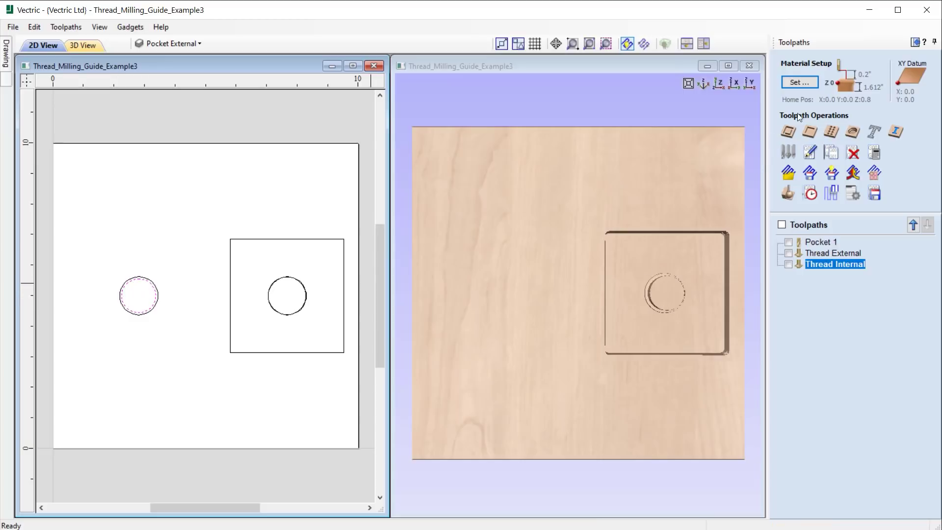
left_click(811, 131)
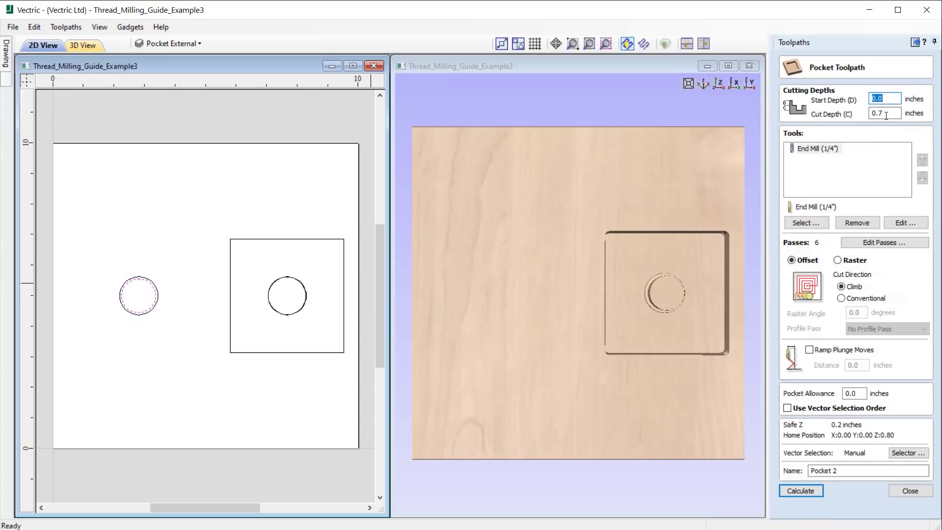
key("Tab")
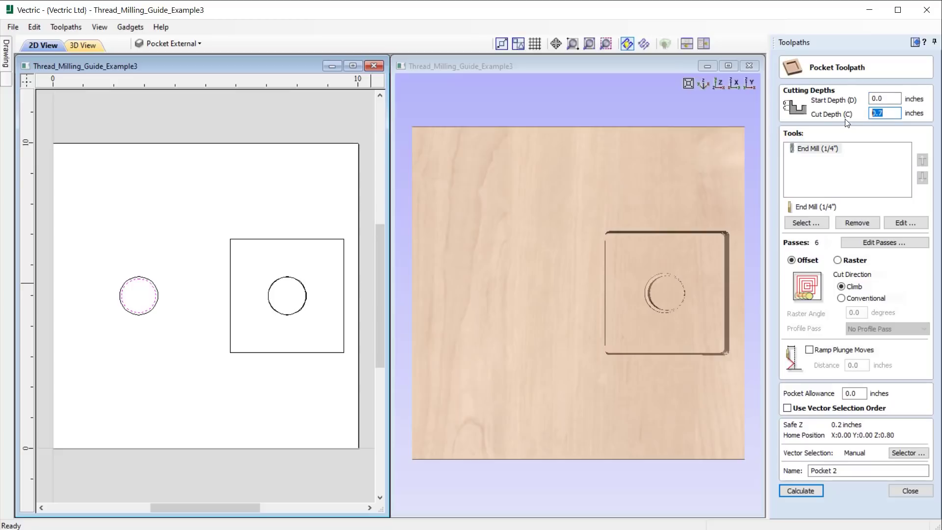
type("1")
left_click(816, 492)
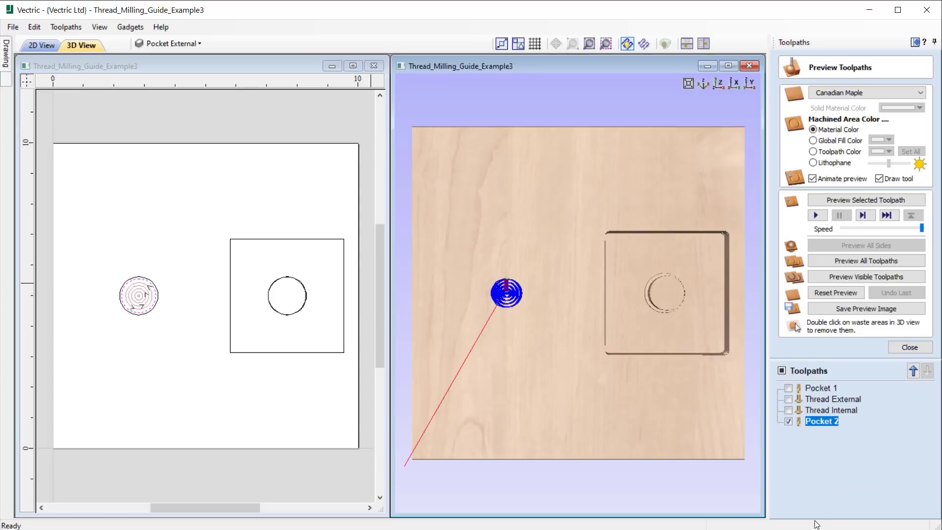
Step: Rename the new pocket toolpath as Pocket Internal
right_click(827, 420)
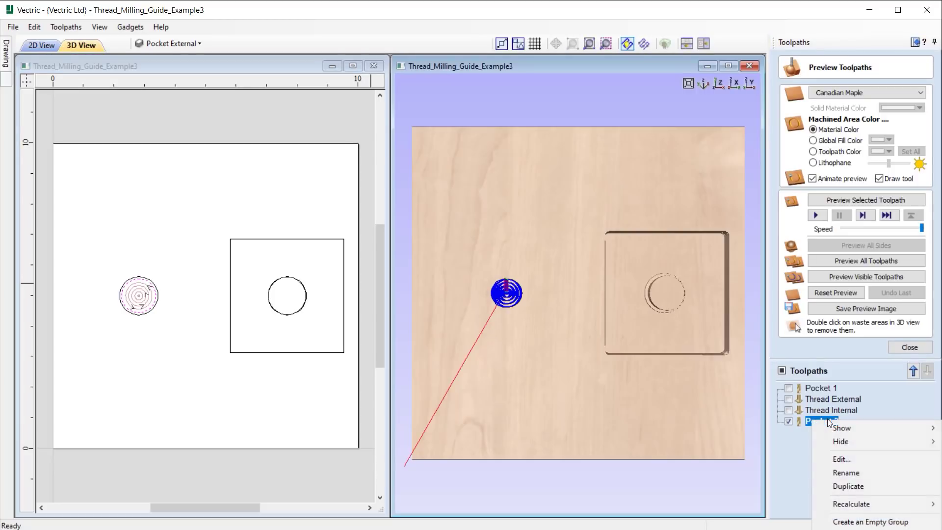
left_click(844, 473)
left_click_drag(837, 420, 846, 425)
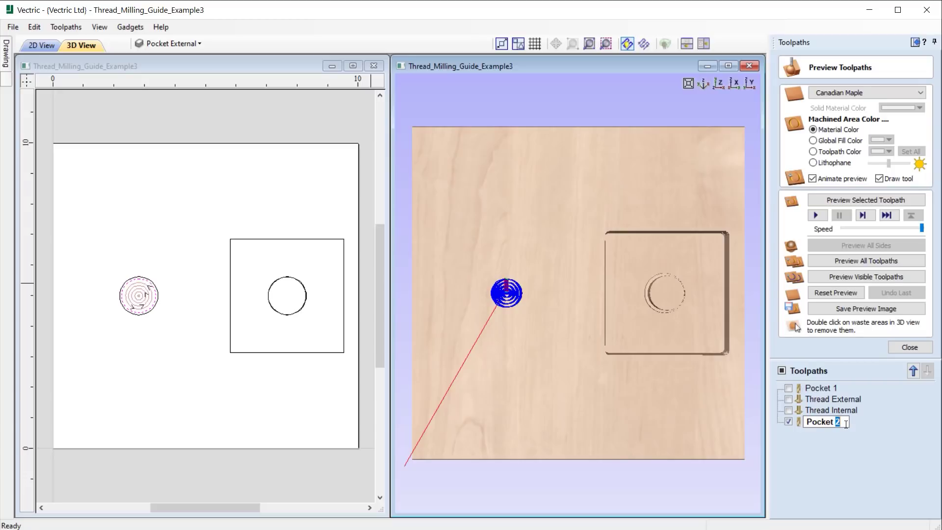
type("Internal")
key("Return")
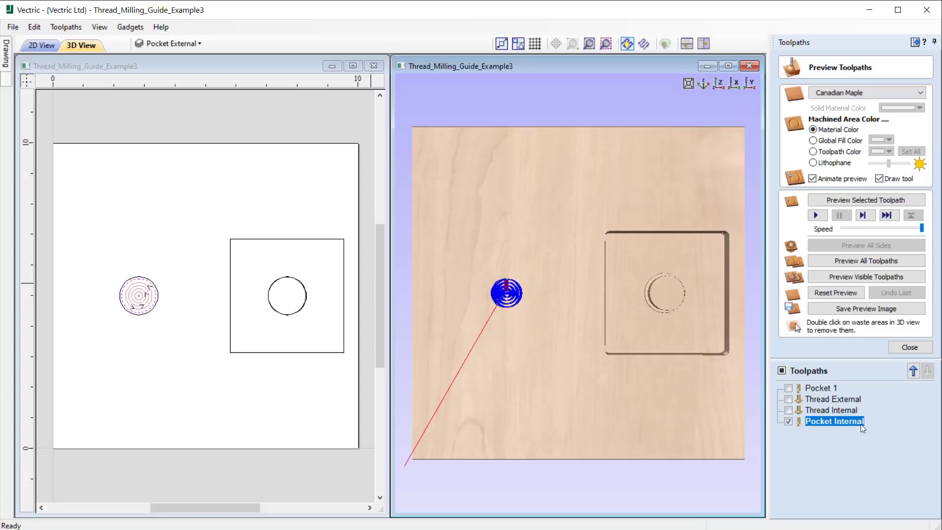
Step: Move the Pocket Internal toolpath ahead of Thread Internal in the machining order and leave the toolpath preview
left_click(913, 371)
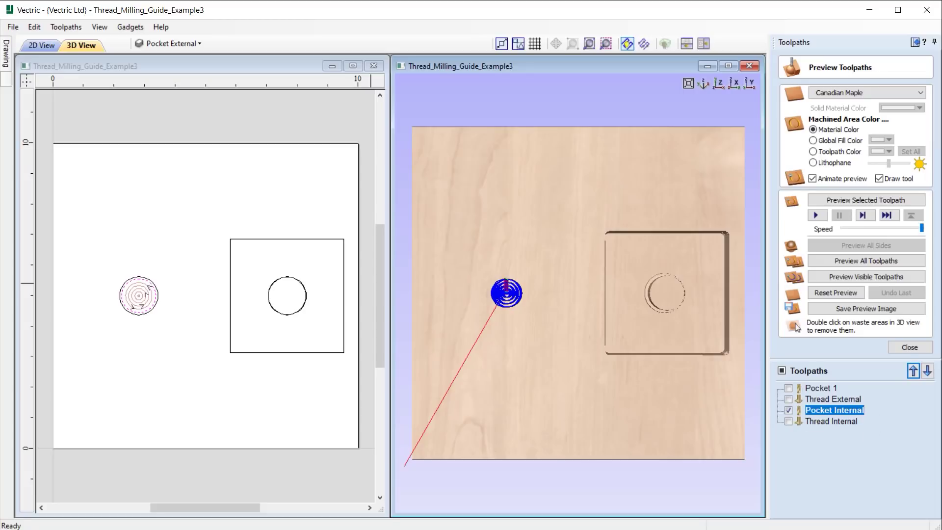
mouse_move(824, 409)
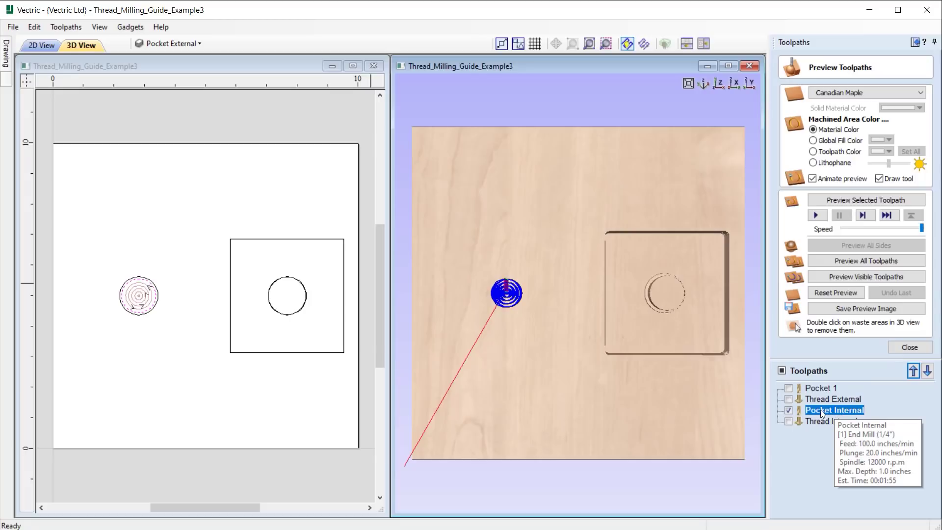
left_click(910, 347)
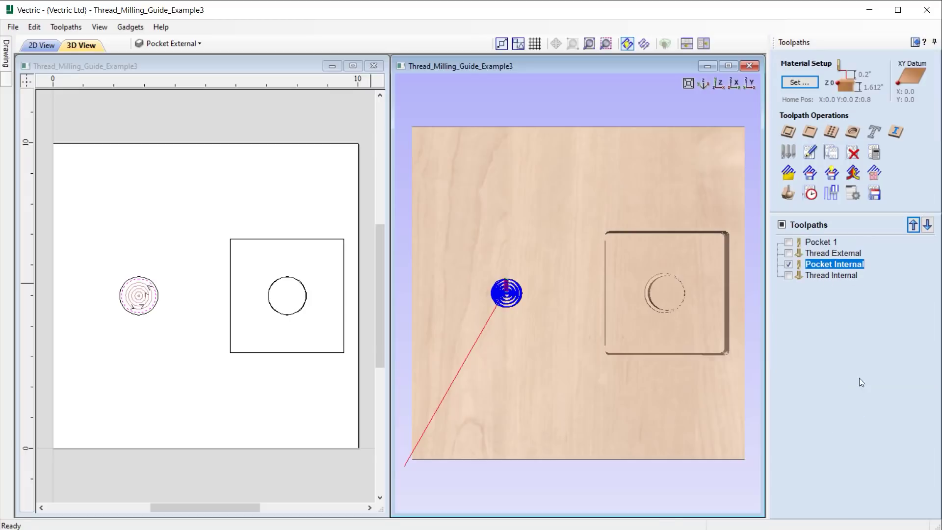
Step: Calculate a 0.2-inch-deep 1/4" end mill pocket named Pocket Drop Down for the left-hand 1.25-inch circle, place it before Thread Internal, and hide it
left_click(161, 300)
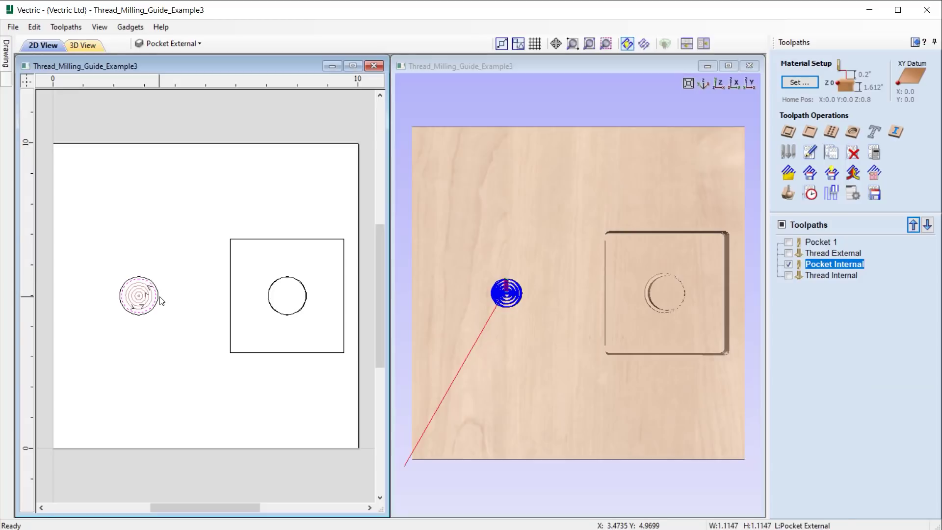
scroll(155, 302, "up", 2)
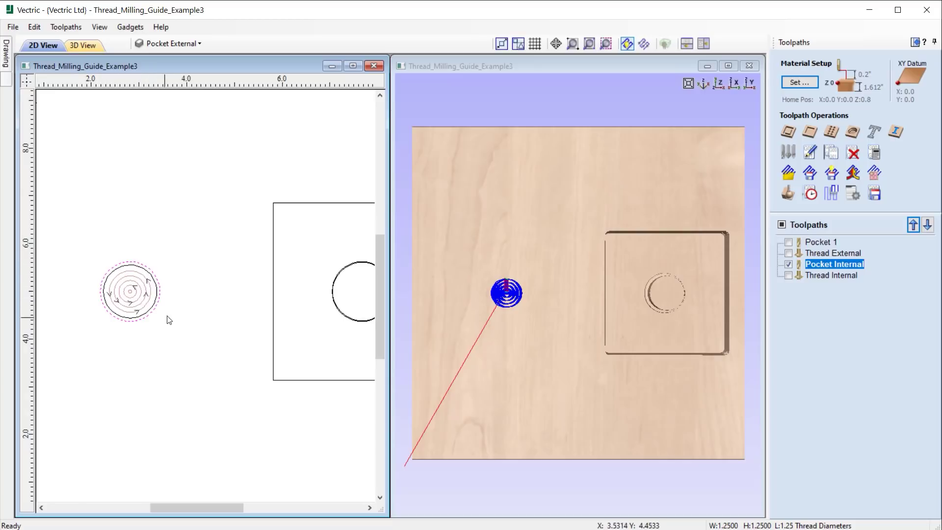
scroll(168, 320, "down", 3)
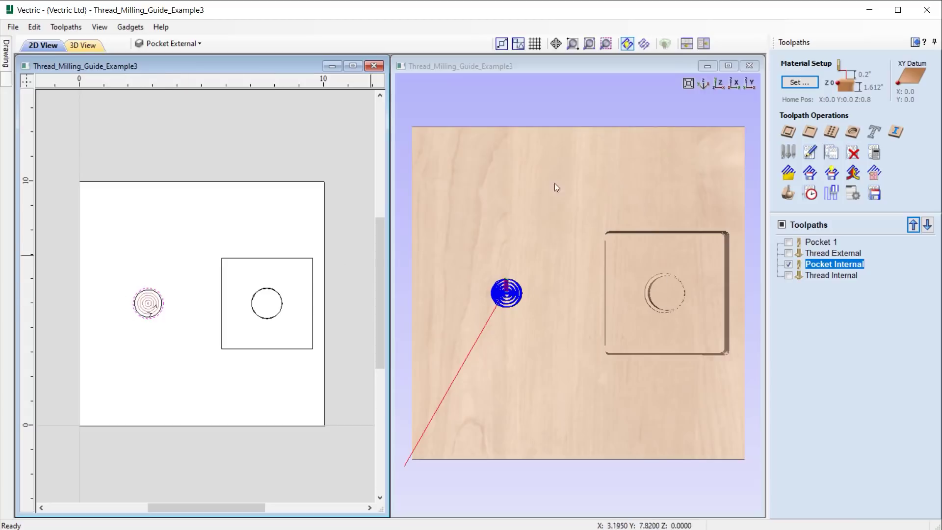
left_click(810, 131)
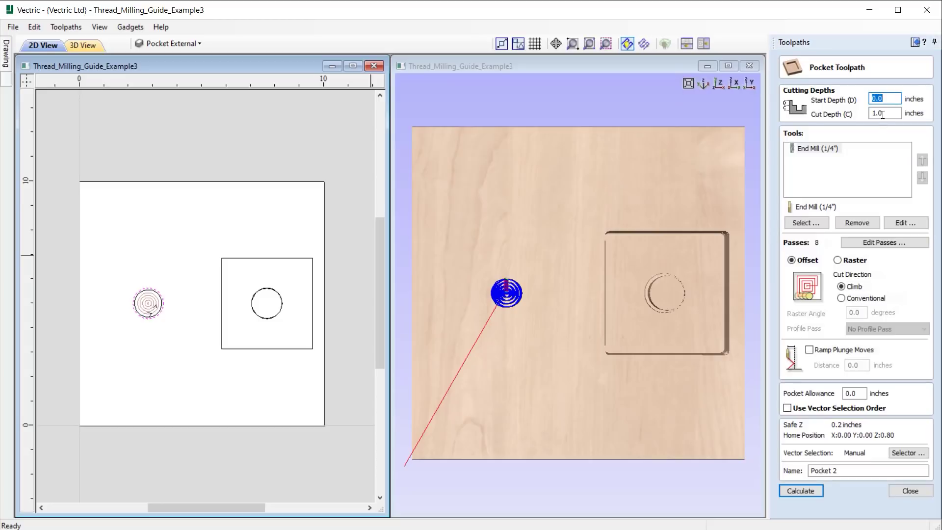
key("Tab")
left_click(840, 469)
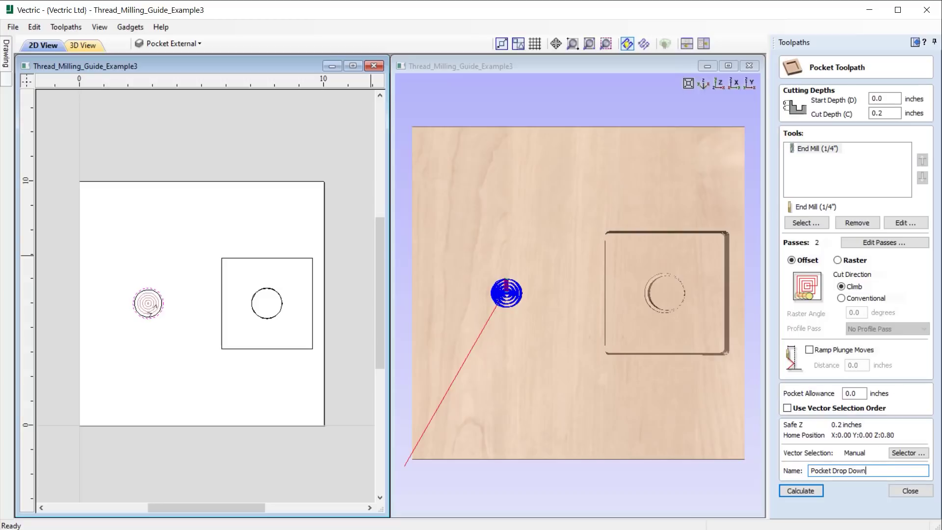
left_click(801, 491)
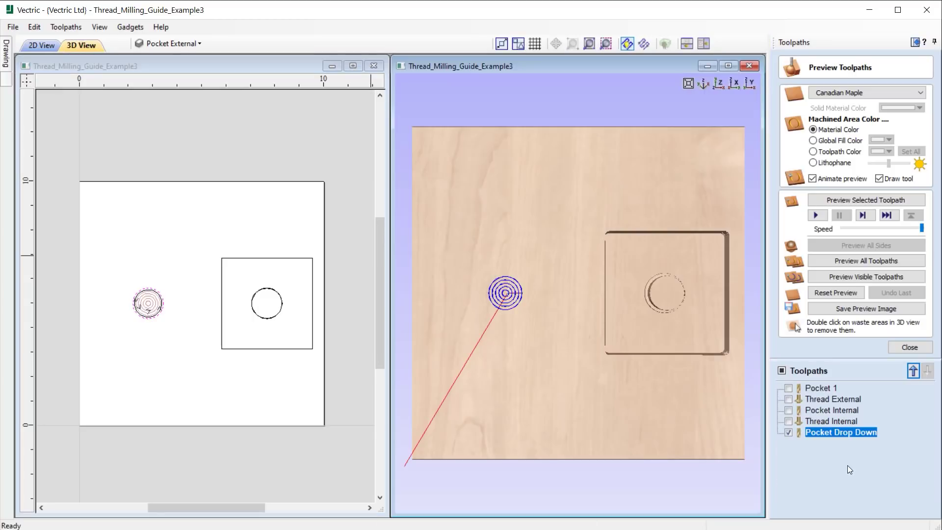
left_click(909, 373)
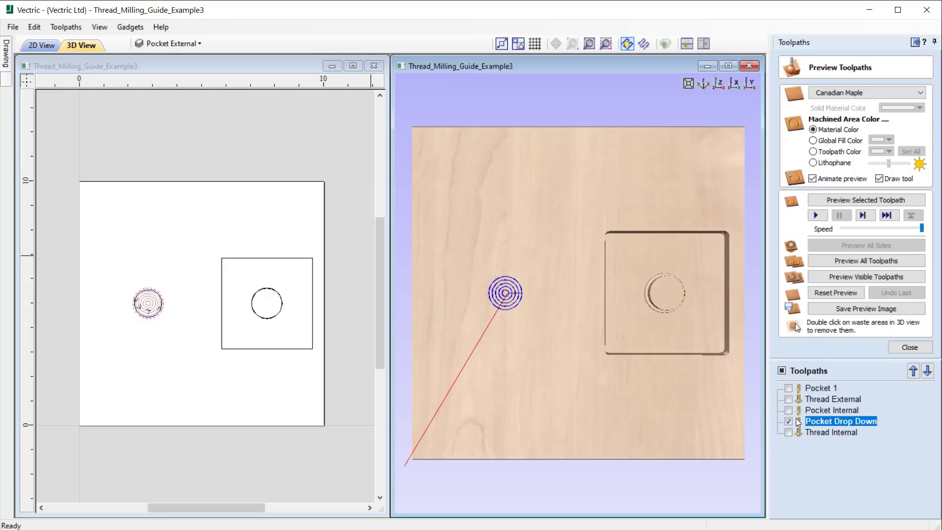
left_click(789, 422)
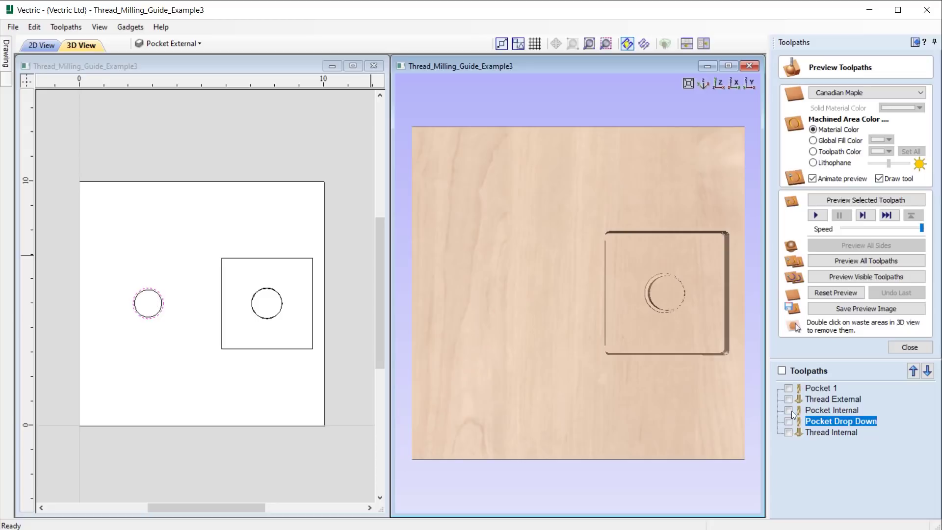
Step: Preview the Pocket Internal toolpath and the Pocket Drop Down toolpath in the 3D material
left_click(813, 411)
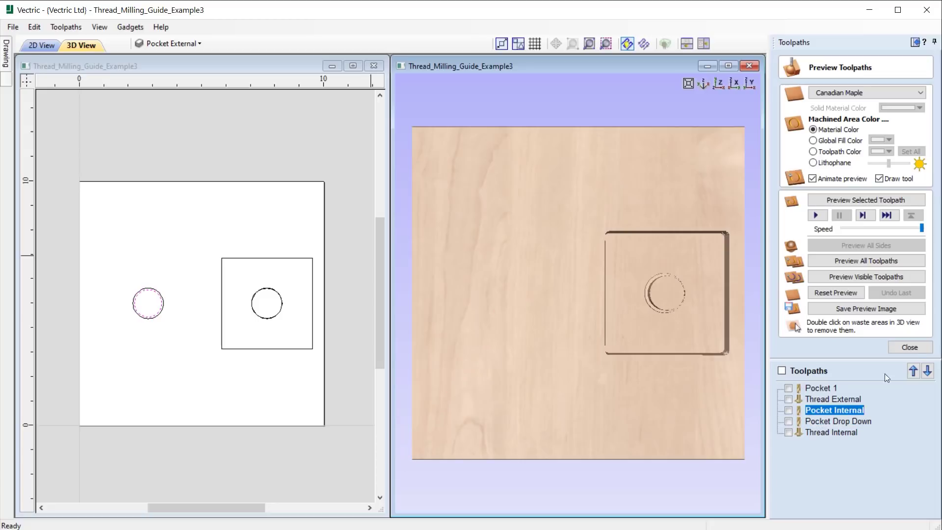
left_click(872, 198)
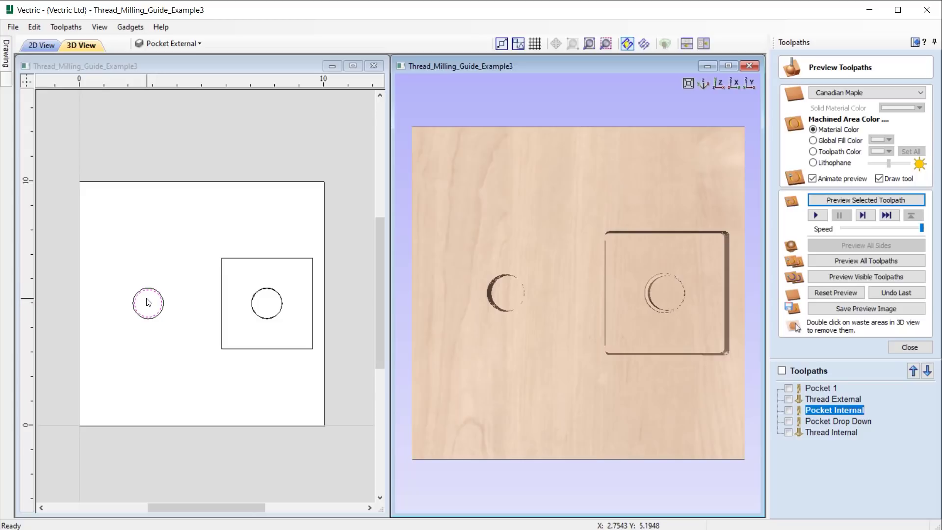
left_click(817, 422)
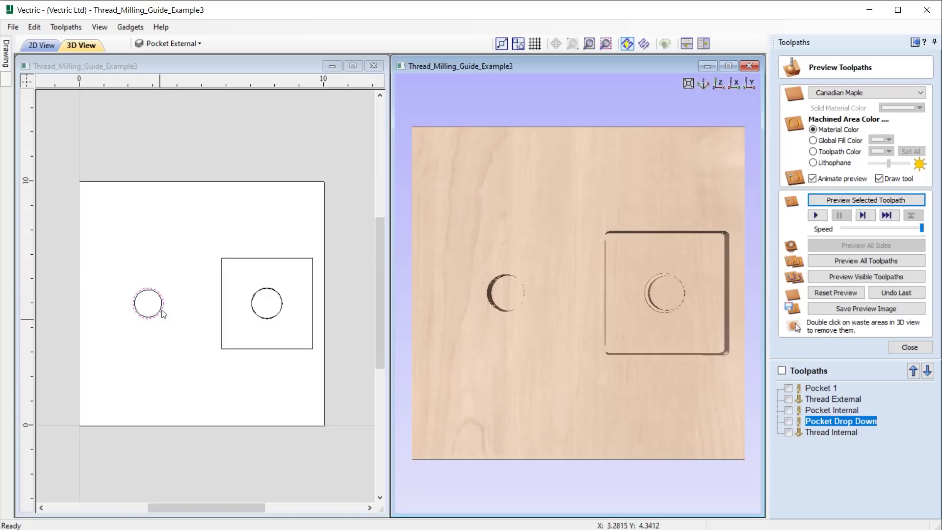
left_click(876, 202)
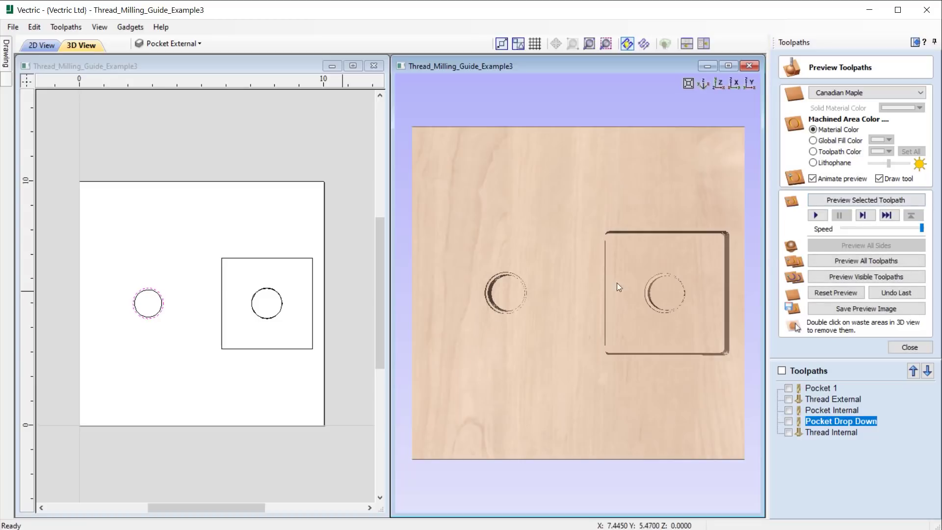
Step: Check the Thread Internal toolpath in 3D from the side, preview its cut, and inspect the threaded hole
left_click(840, 432)
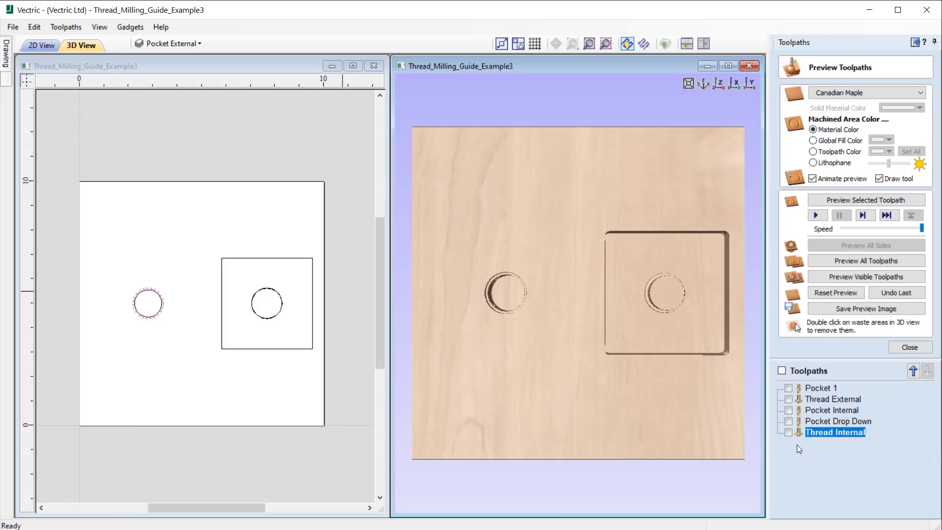
left_click(788, 432)
left_click_drag(588, 372, 588, 134)
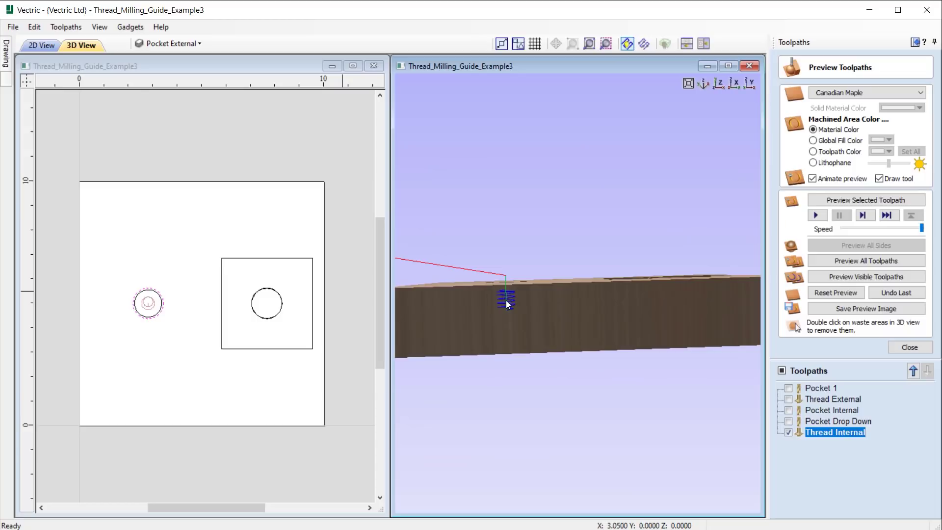
left_click_drag(544, 292, 554, 432)
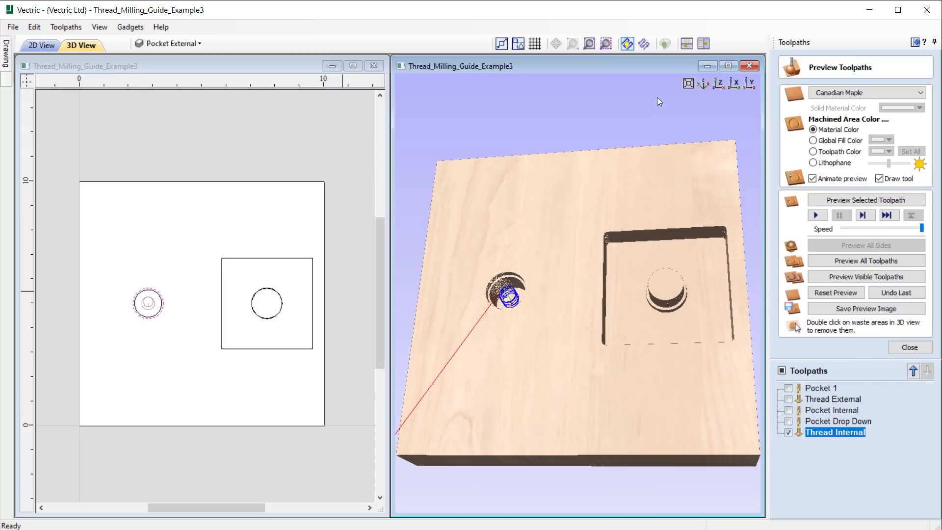
left_click(723, 86)
left_click(879, 199)
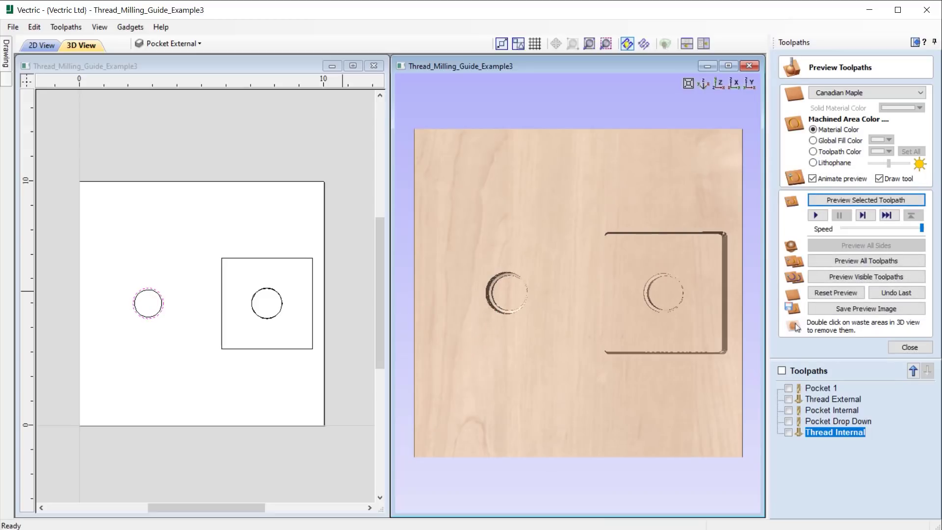
left_click_drag(638, 344, 664, 265)
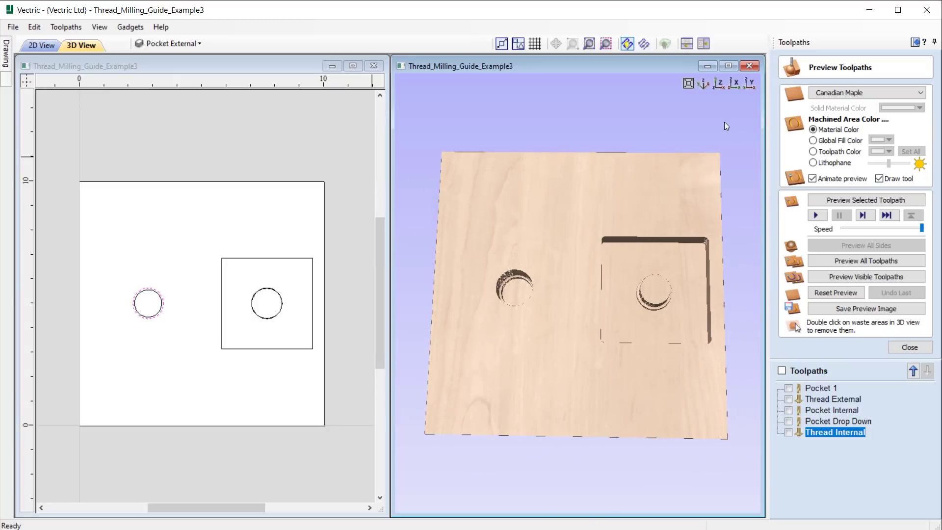
left_click(714, 85)
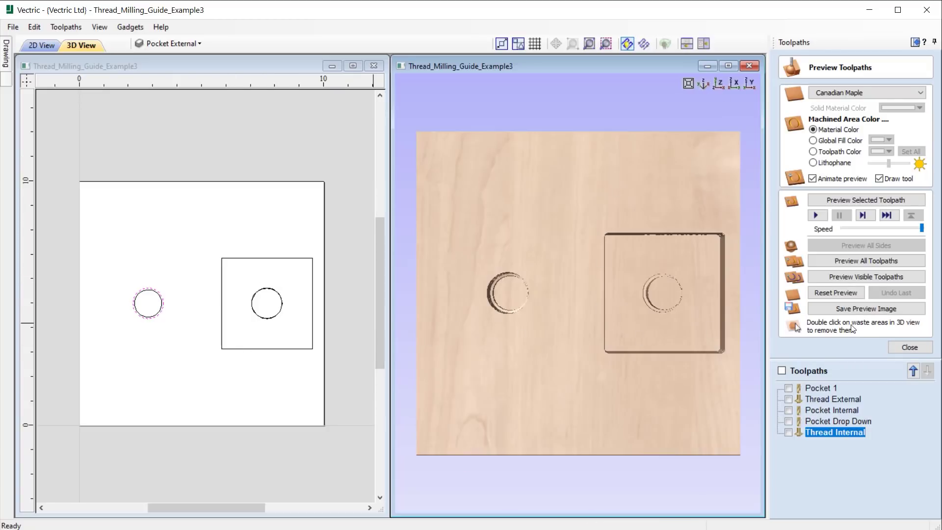
left_click(907, 346)
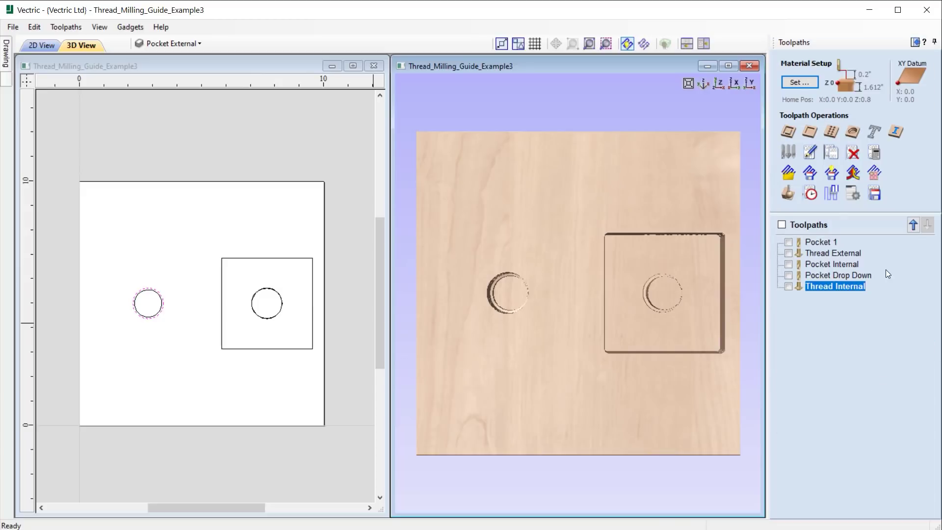
Step: Show the Cut out External and Cutout Internal layers and make Cutout Internal the active layer
left_click(171, 43)
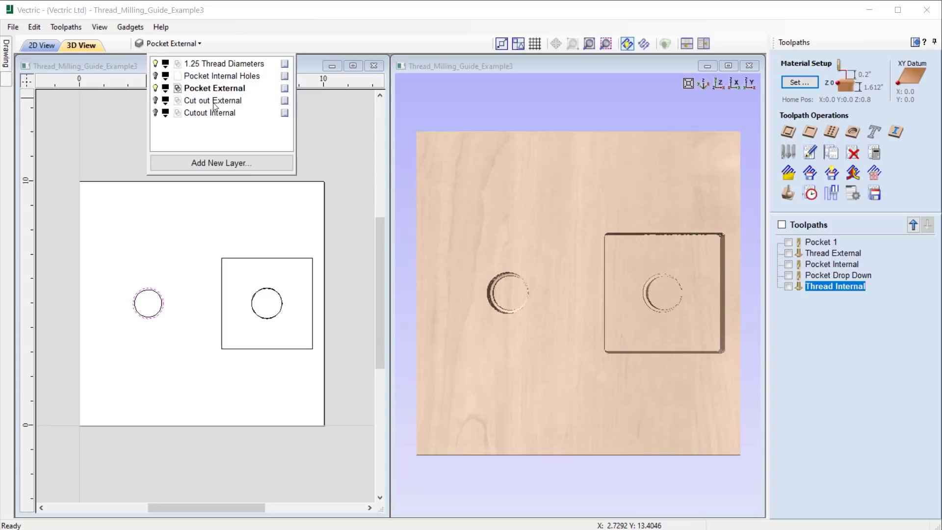
left_click(156, 100)
left_click(177, 102)
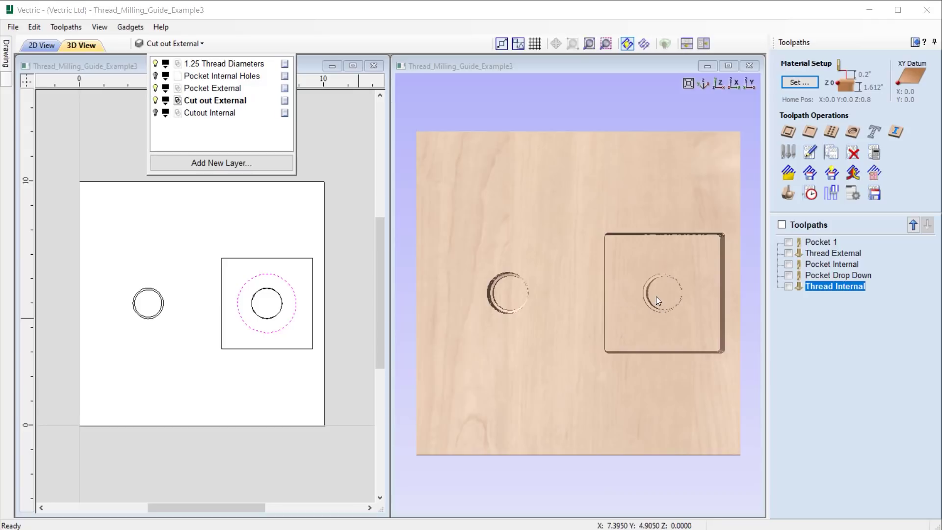
left_click(156, 113)
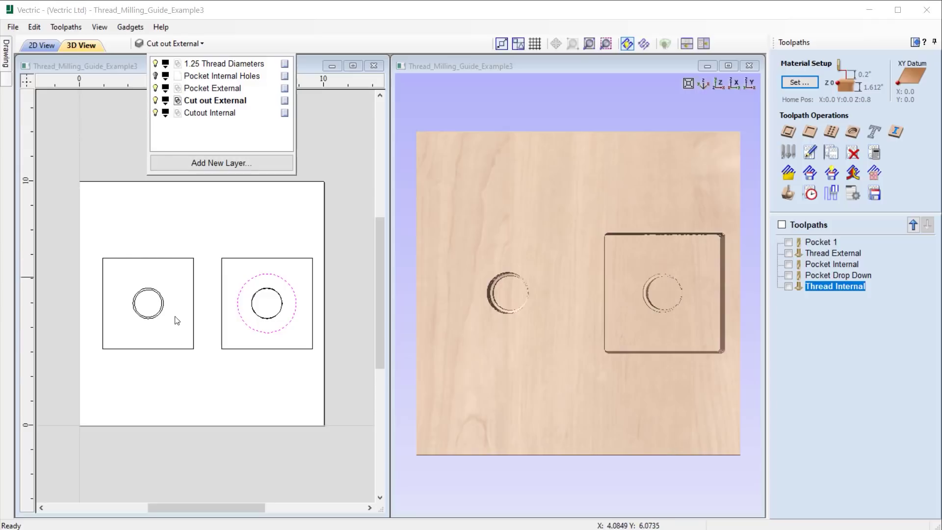
left_click(180, 113)
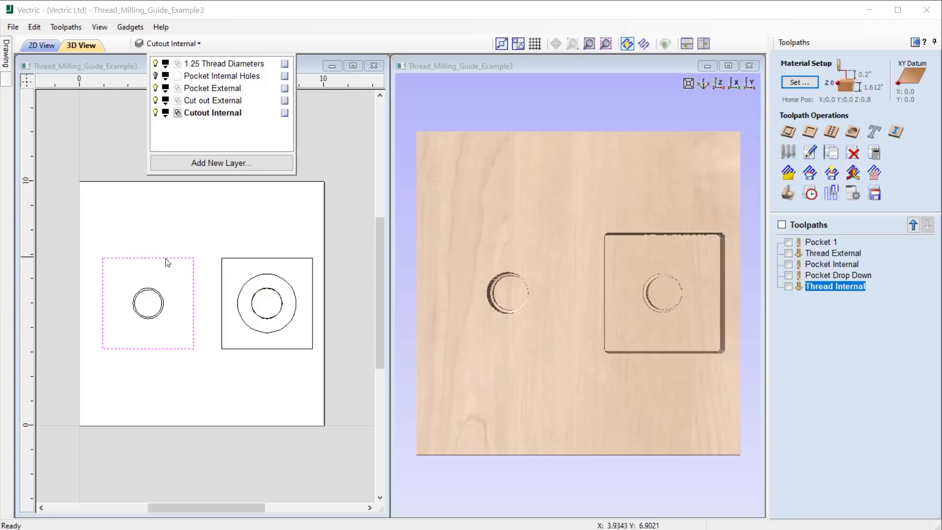
Step: Set up an outside 2D profile toolpath on the left-hand square and the large right-hand circle with a 1.612-inch cut depth
left_click(265, 276)
left_click(240, 300)
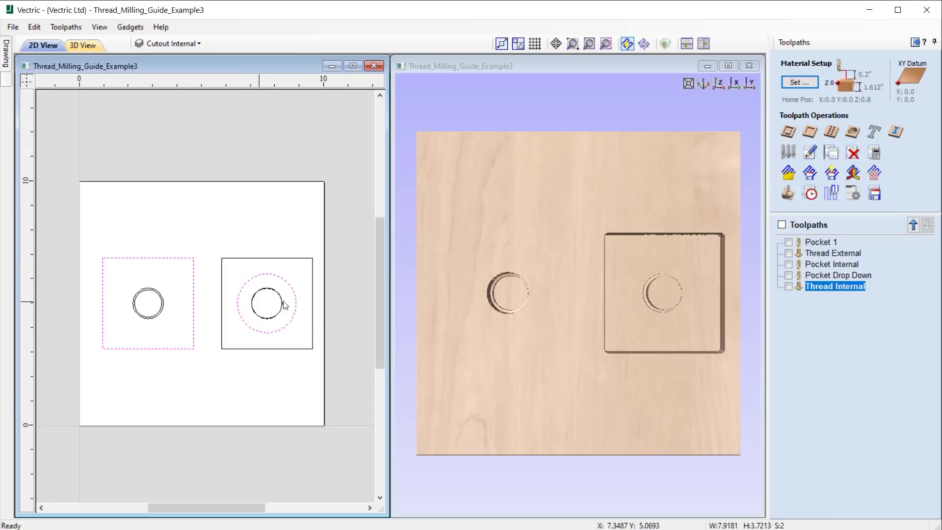
left_click(789, 132)
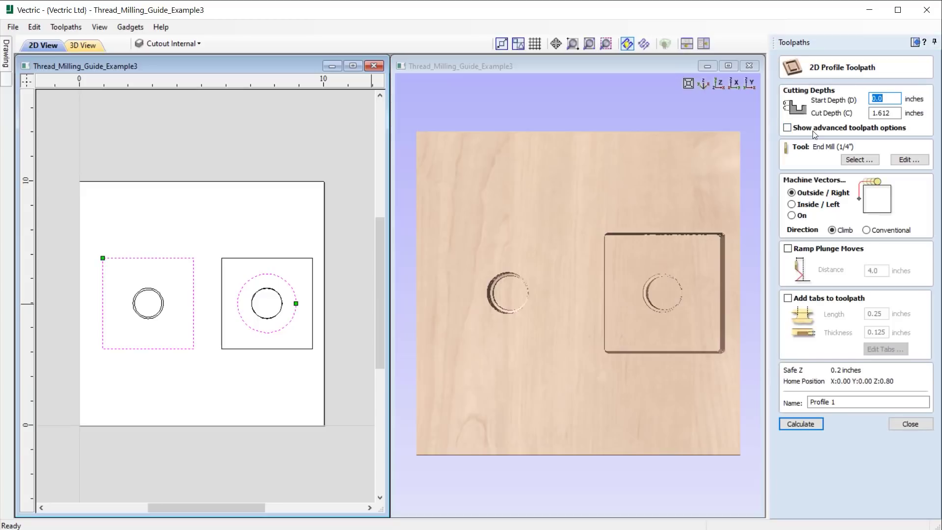
key("Tab")
type("z=")
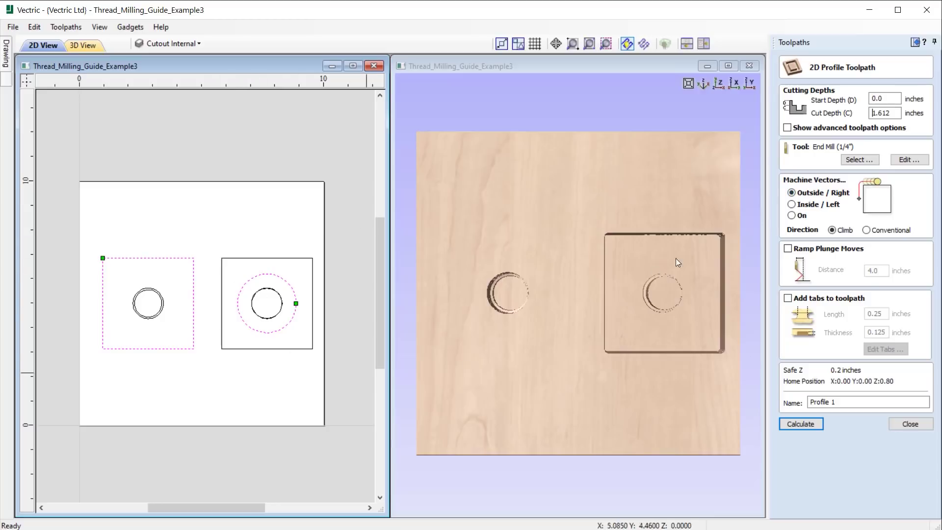
Step: Add tabs 0.25 inches long and 0.125 inches thick to the profile toolpath and check their placement
left_click(829, 307)
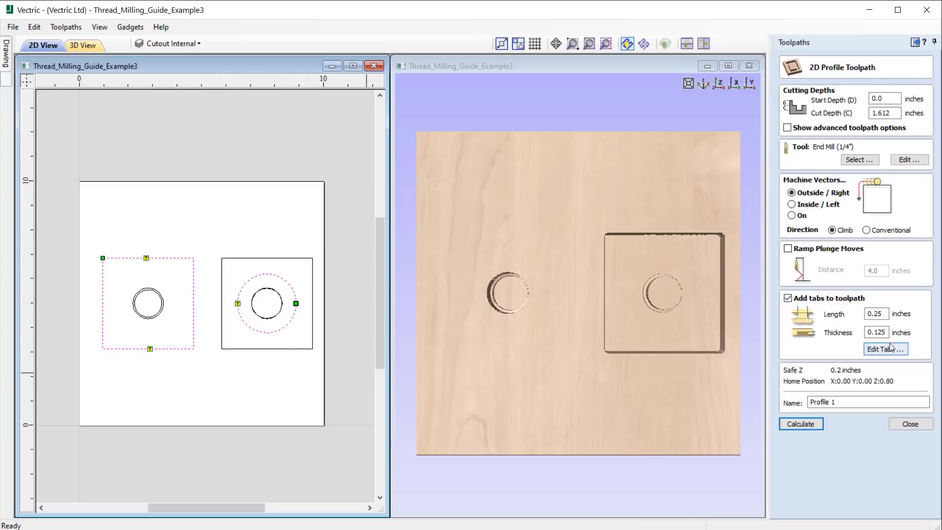
left_click(888, 350)
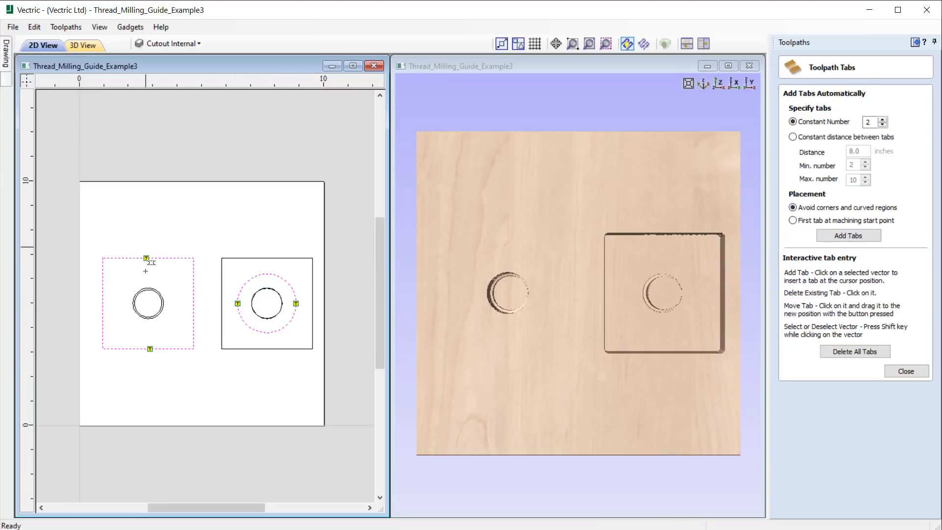
left_click(887, 376)
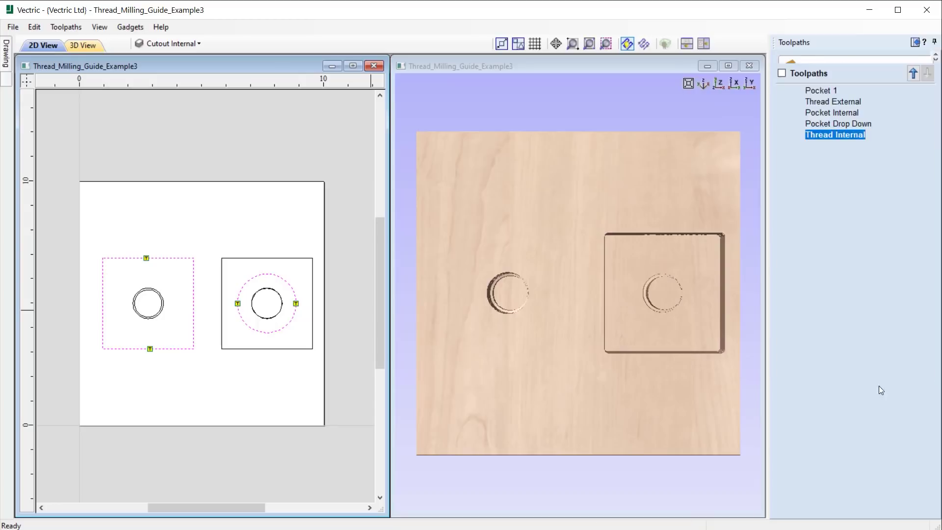
Step: Name the profile toolpath Profile Cutouts, calculate it, and preview its cut
left_click(847, 398)
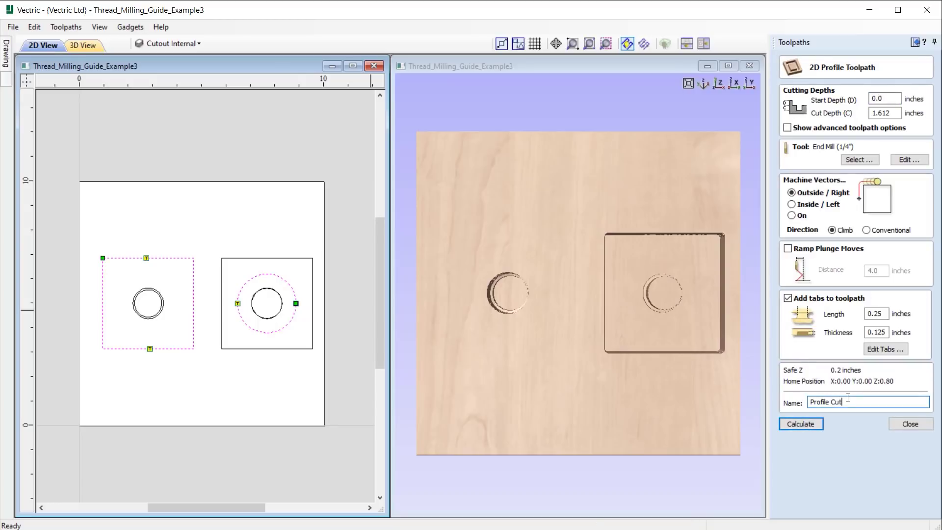
left_click(802, 425)
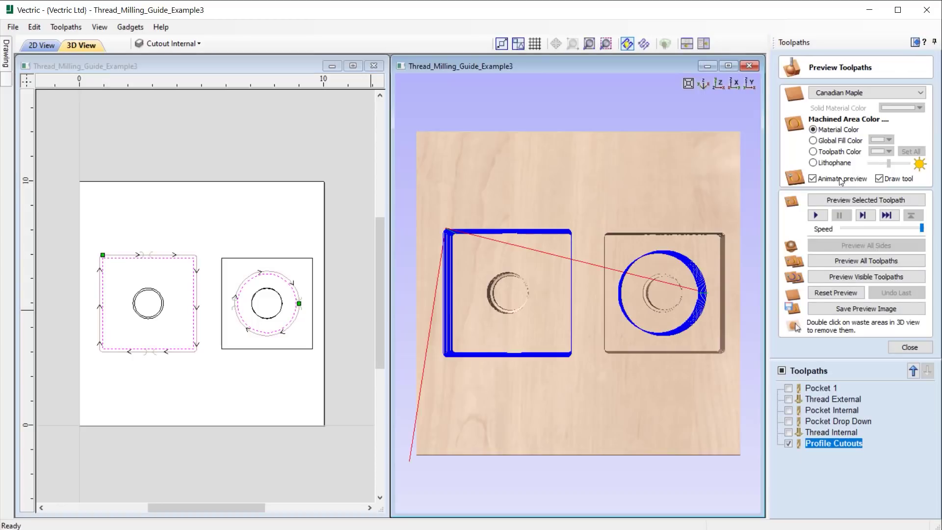
left_click(862, 199)
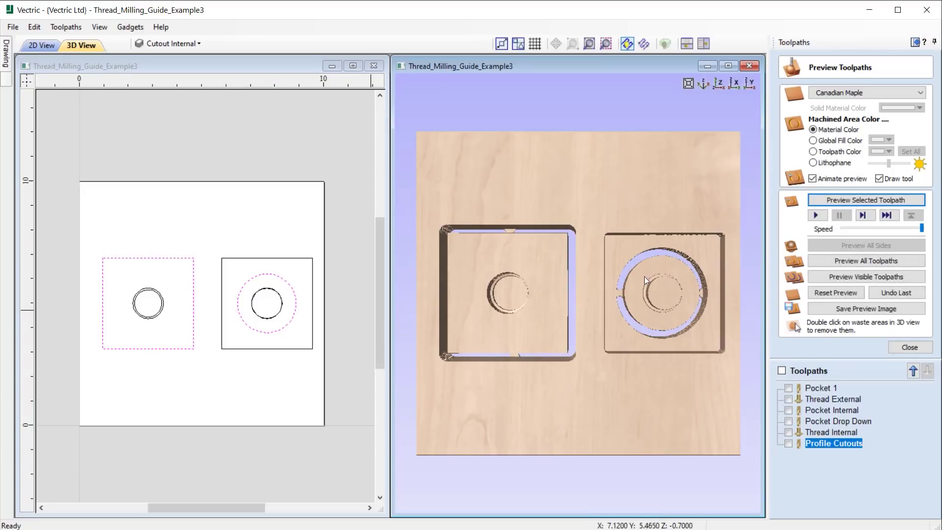
Step: Inspect the previewed cutouts from different angles in 3D, restore the straight-down view, and close the toolpath preview
left_click_drag(696, 314, 508, 232)
left_click_drag(543, 385, 730, 98)
left_click(736, 88)
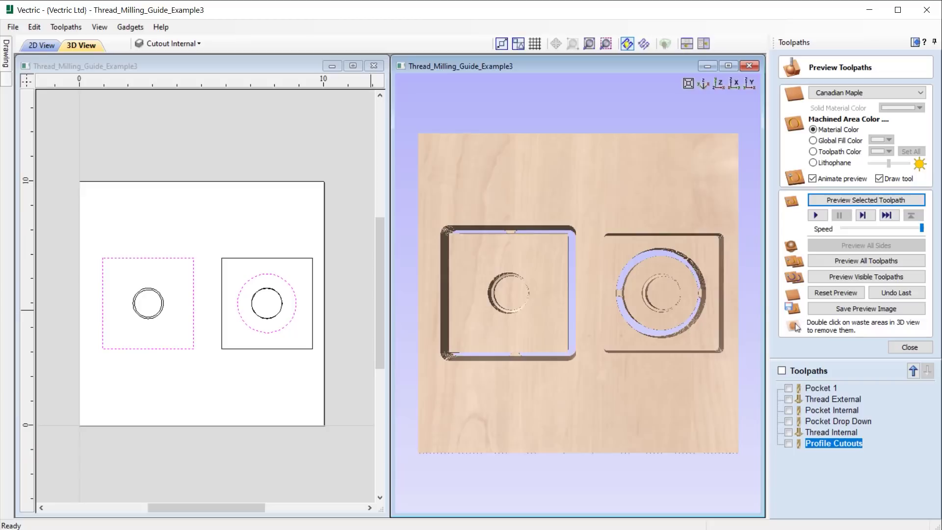
left_click(909, 347)
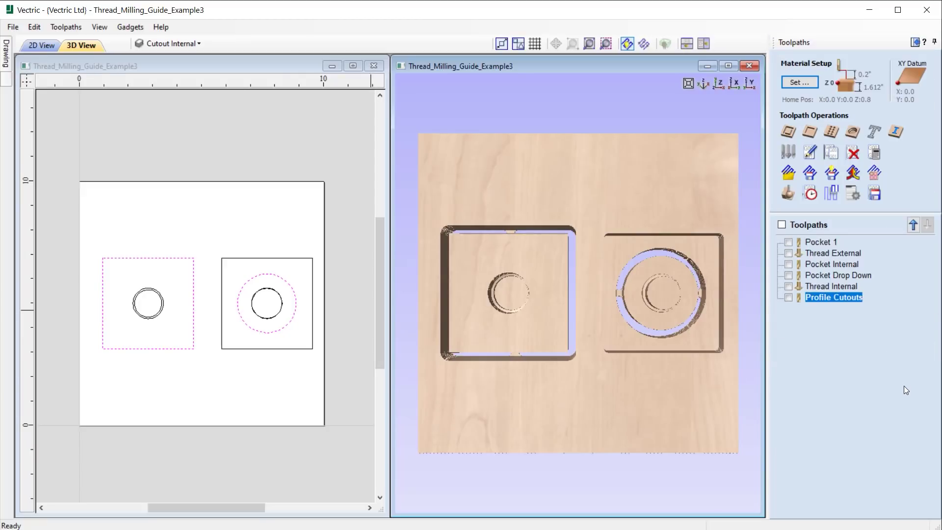
Step: Save the job as Thread_Milling_Guide_Example3_Toolpaths.crv, overwriting the existing file
left_click(13, 27)
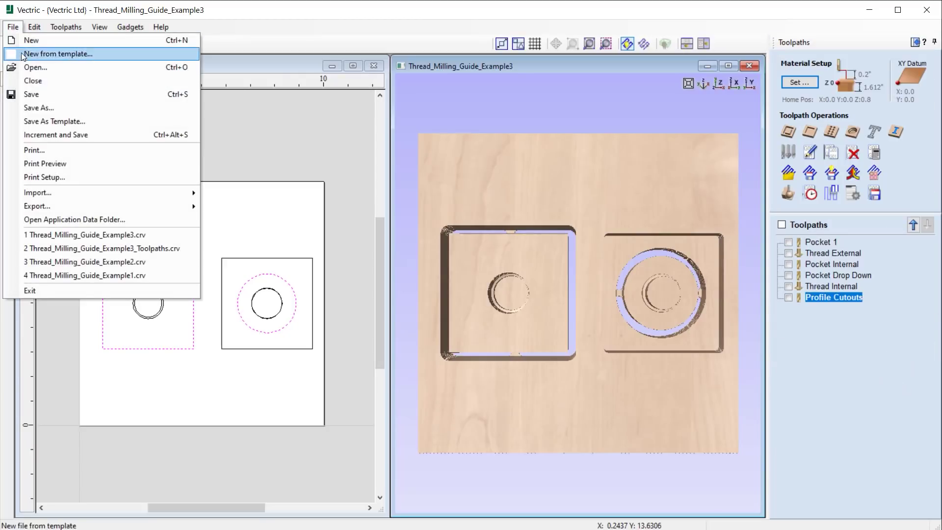
left_click(66, 107)
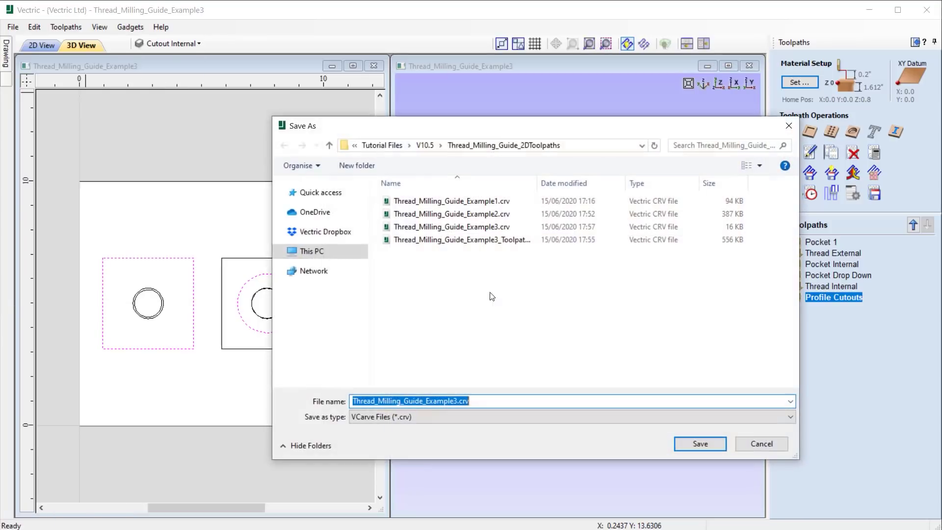
left_click(472, 240)
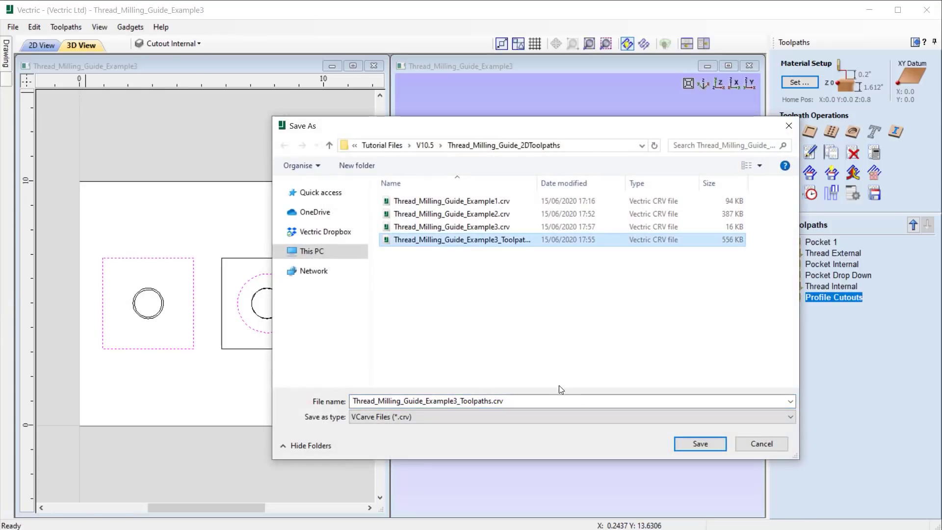
left_click(700, 444)
left_click(522, 307)
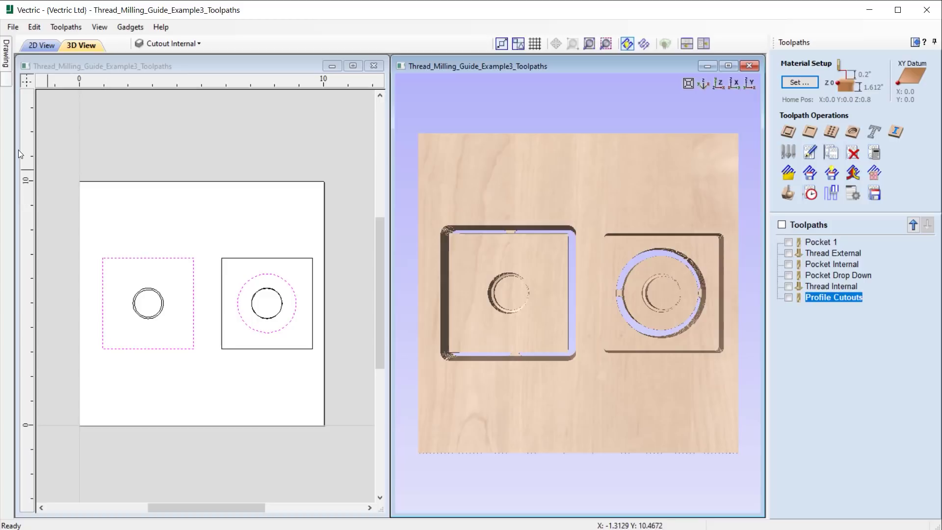
Step: Close the current job and open Thread_Milling_Guide_Example1.crv
left_click(13, 26)
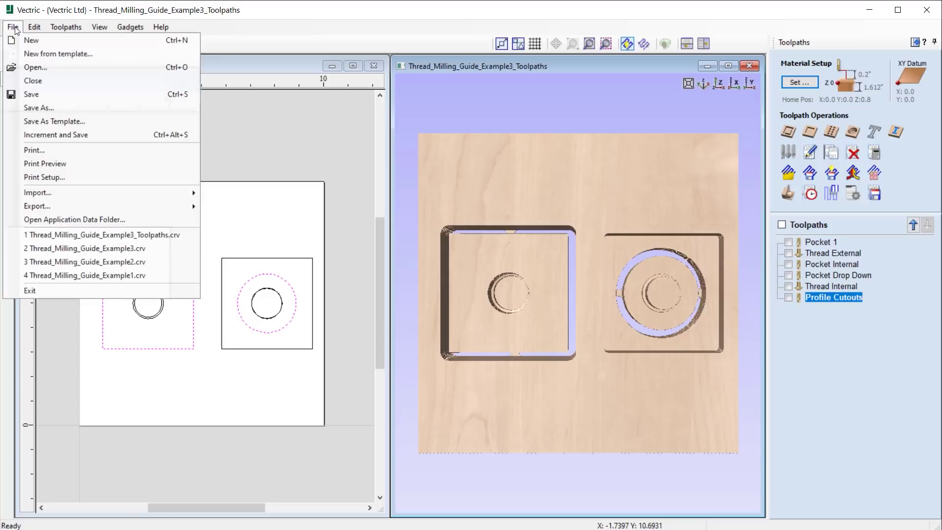
left_click(43, 78)
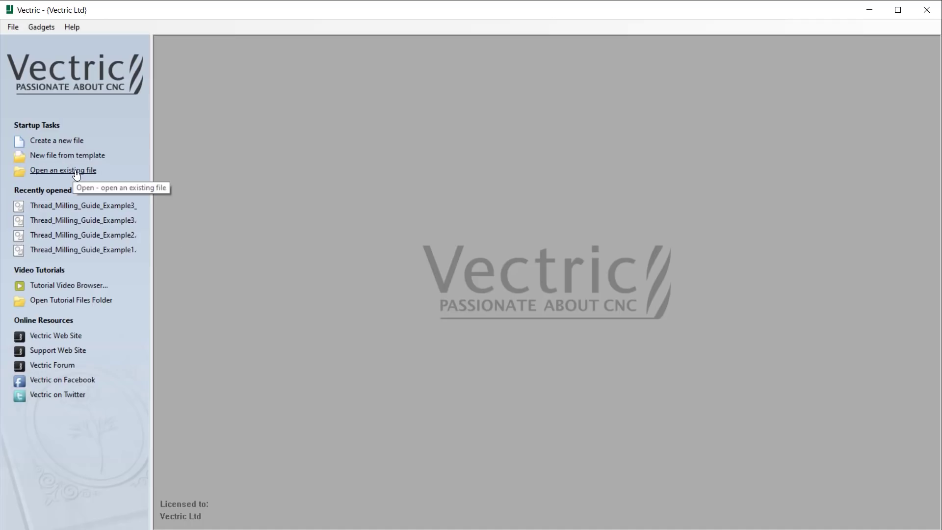
left_click(76, 174)
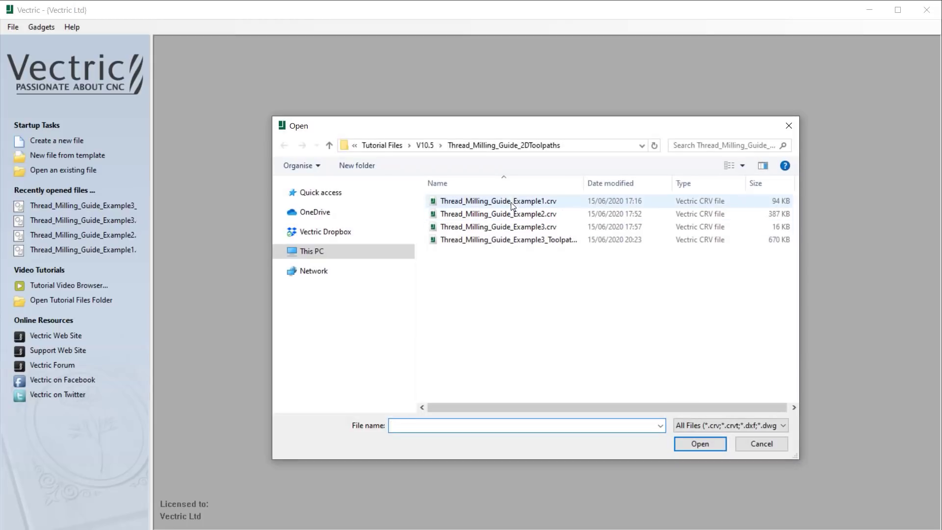
left_click(511, 202)
left_click(701, 444)
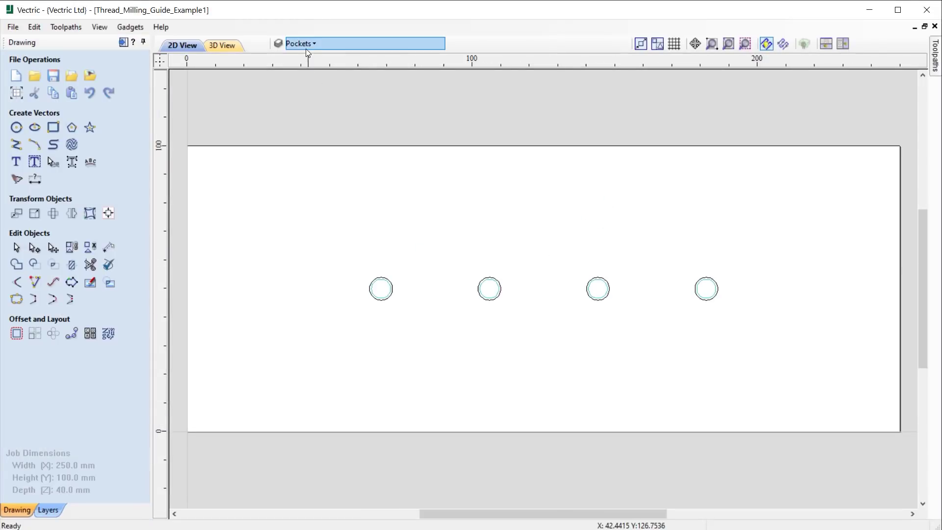
Step: Hide the Pockets layer and make Layer 1 the active layer
left_click(304, 48)
left_click(294, 76)
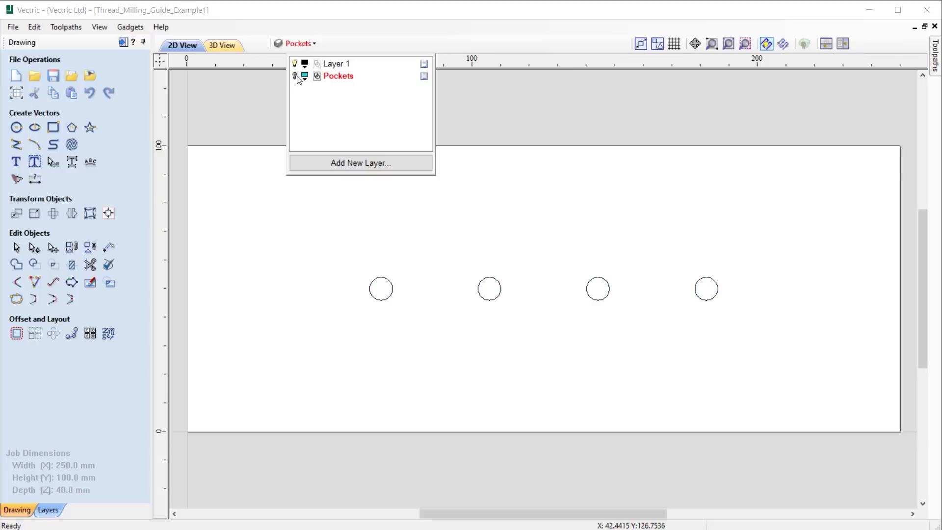
left_click(344, 65)
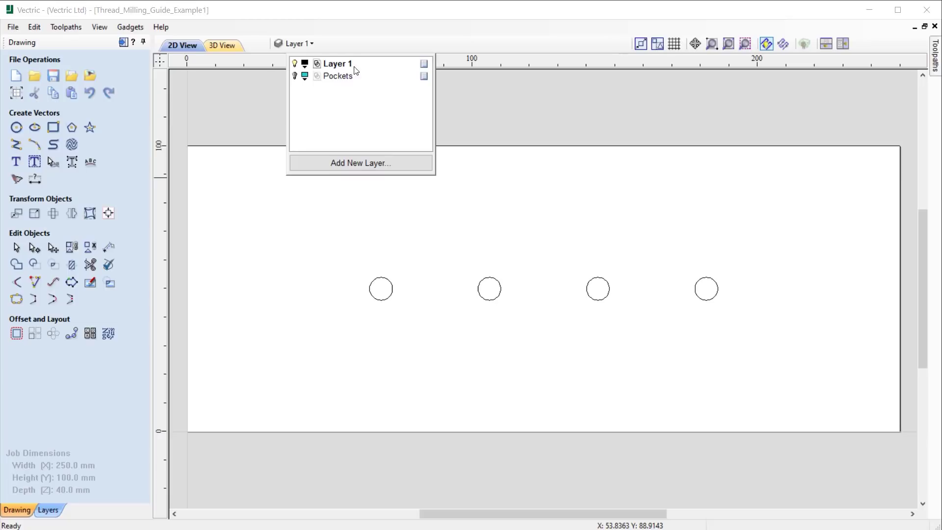
Step: Copy the row of four circles above and below the original, making three rows about 25 mm apart
left_click_drag(332, 248, 796, 339)
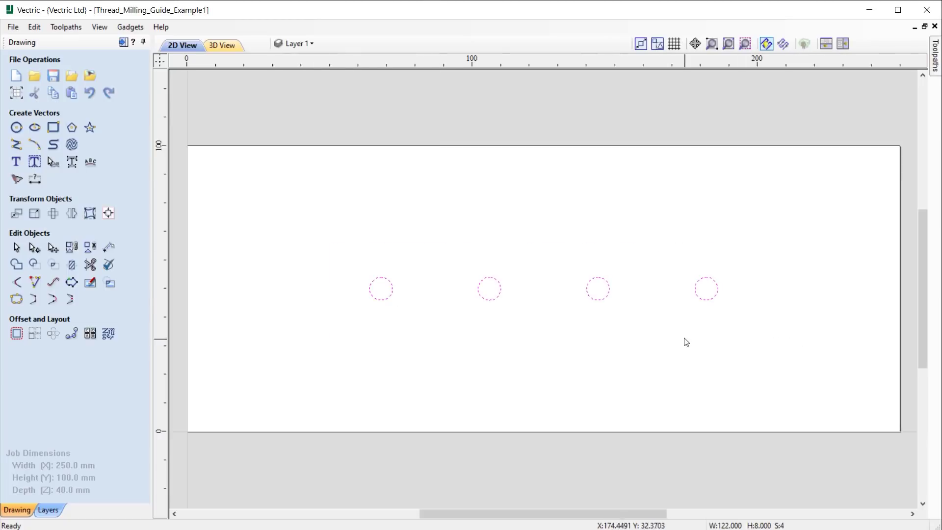
left_click(695, 293)
left_click_drag(544, 288, 543, 358, "ctrl")
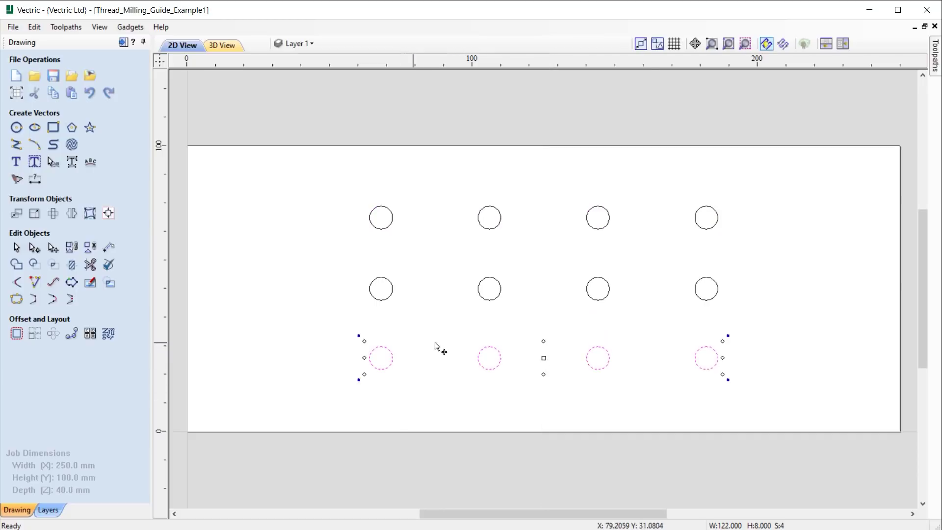
left_click(587, 422)
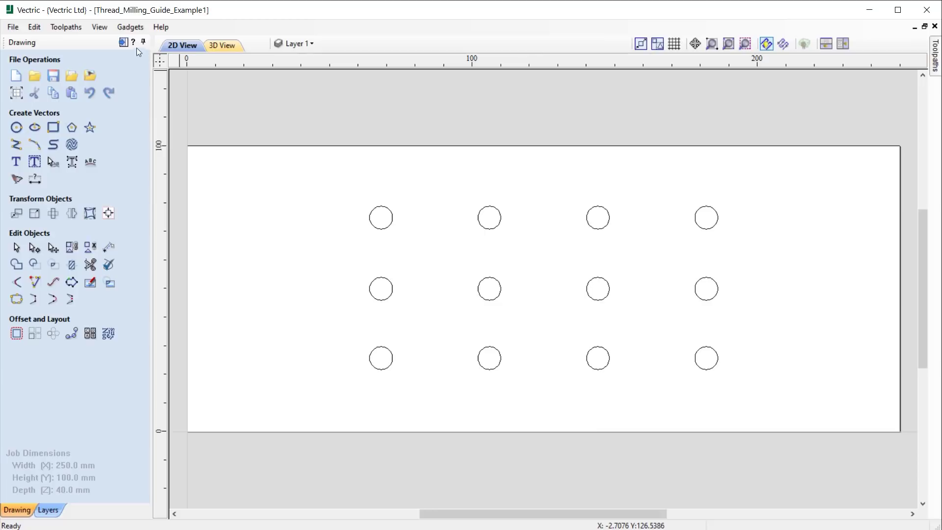
Step: Select all twelve circles together and calculate a thread milling toolpath named Thread 2 with the existing settings
left_click(123, 42)
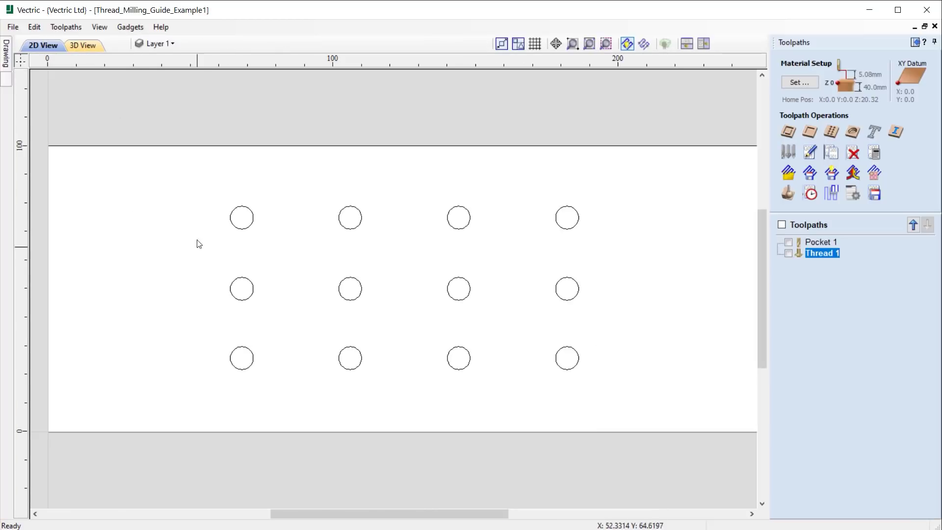
left_click_drag(187, 162, 604, 476)
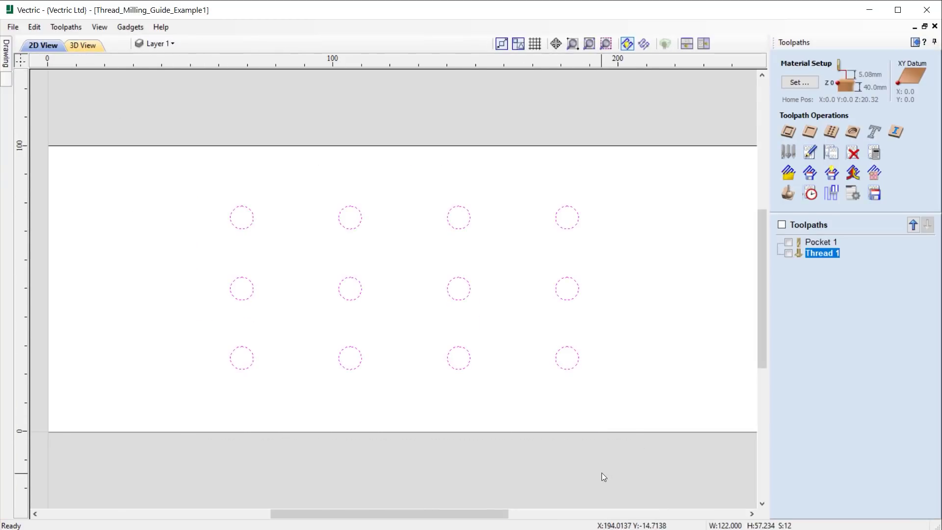
left_click(853, 131)
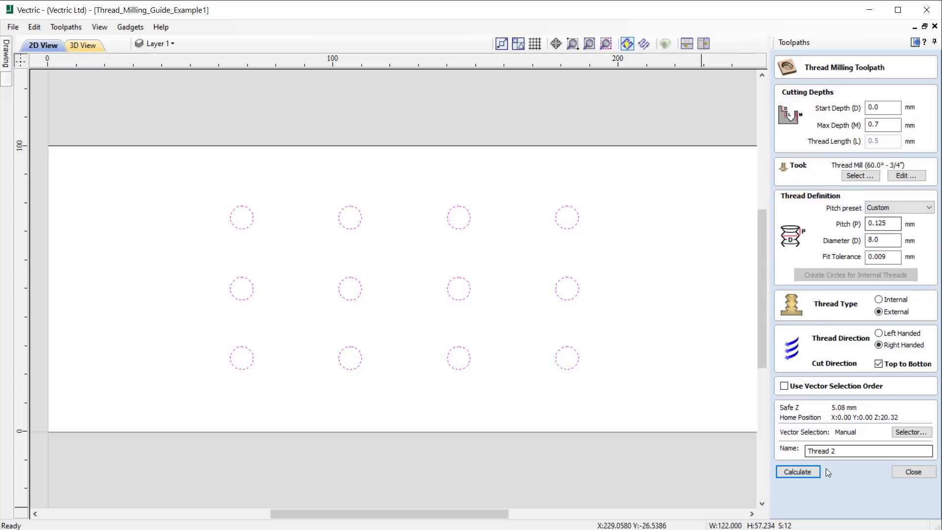
left_click(800, 471)
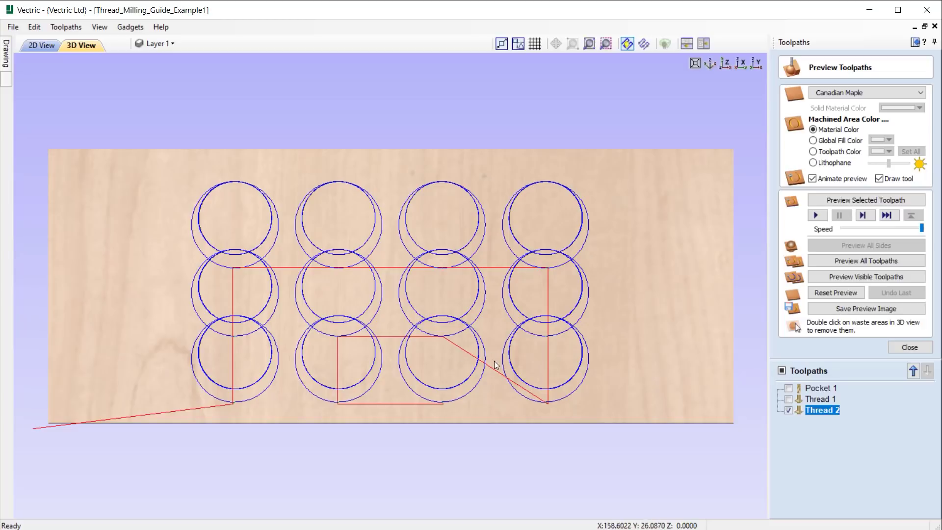
Step: View the Thread 2 toolpath over the circles in 2D, close its settings, and hide the toolpath
double_click(817, 411)
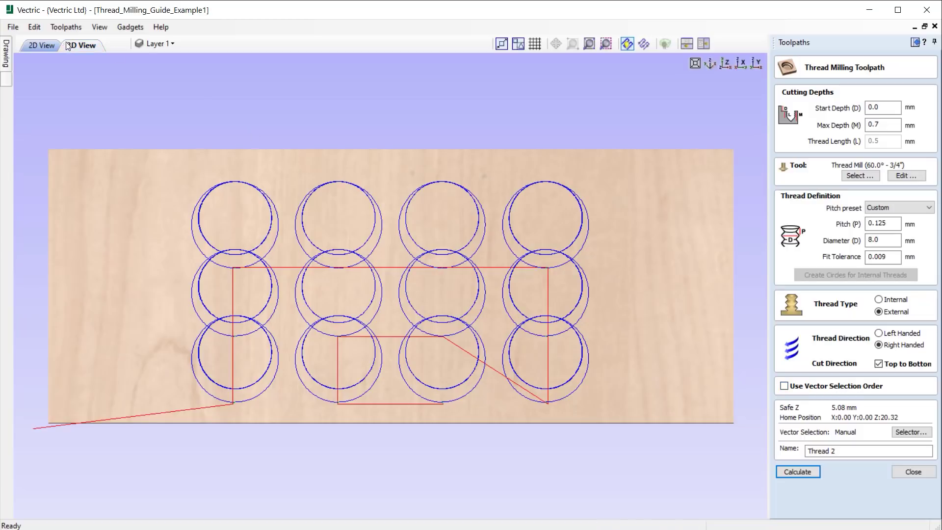
left_click(45, 44)
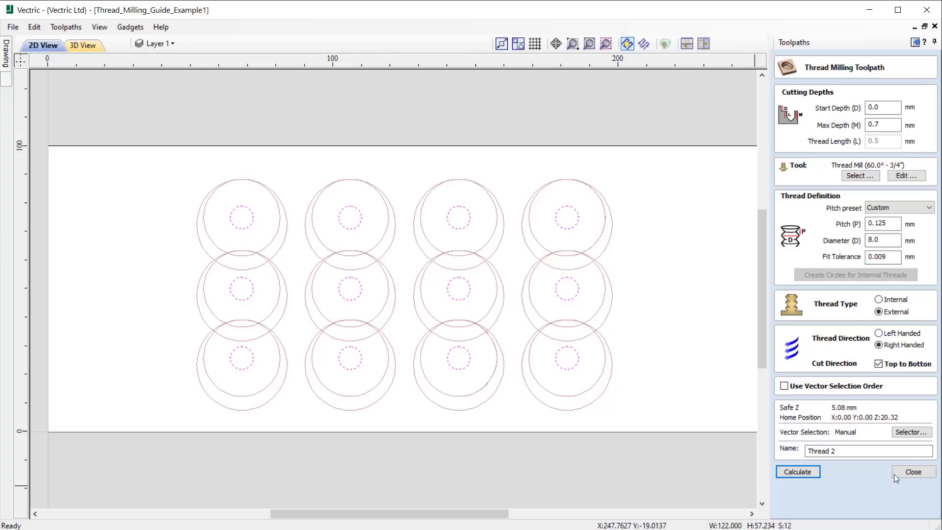
left_click(906, 476)
left_click(788, 258)
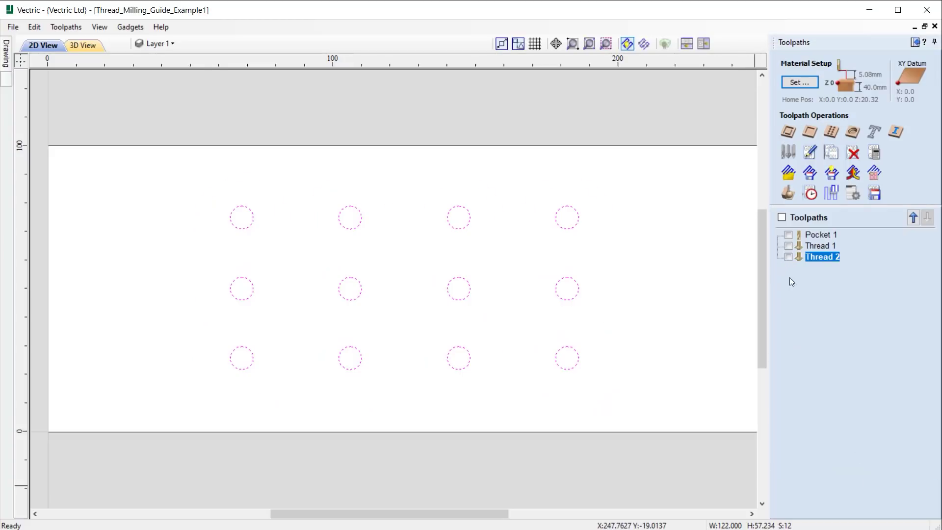
Step: Reselect Thread 2's twelve circles one by one, snaking through the columns from the lower-left circle, and recalculate the toolpath
double_click(820, 255)
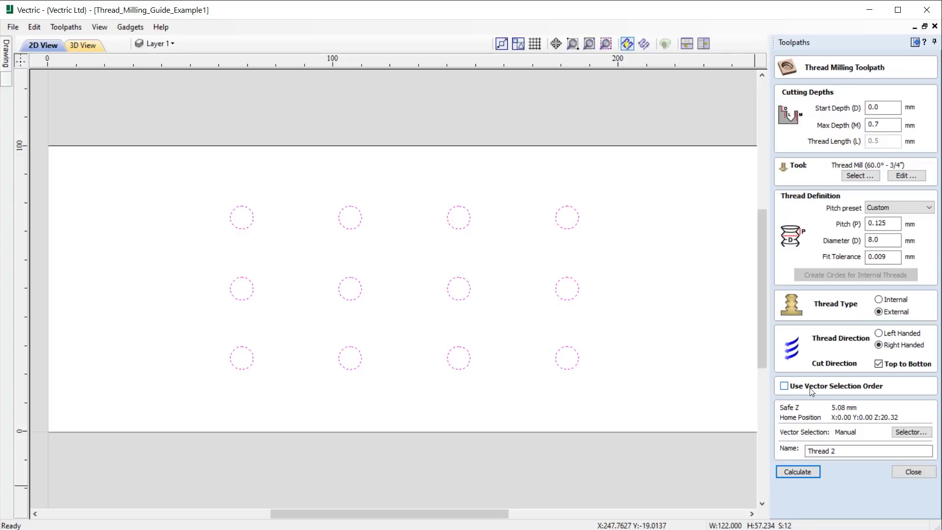
left_click(625, 423)
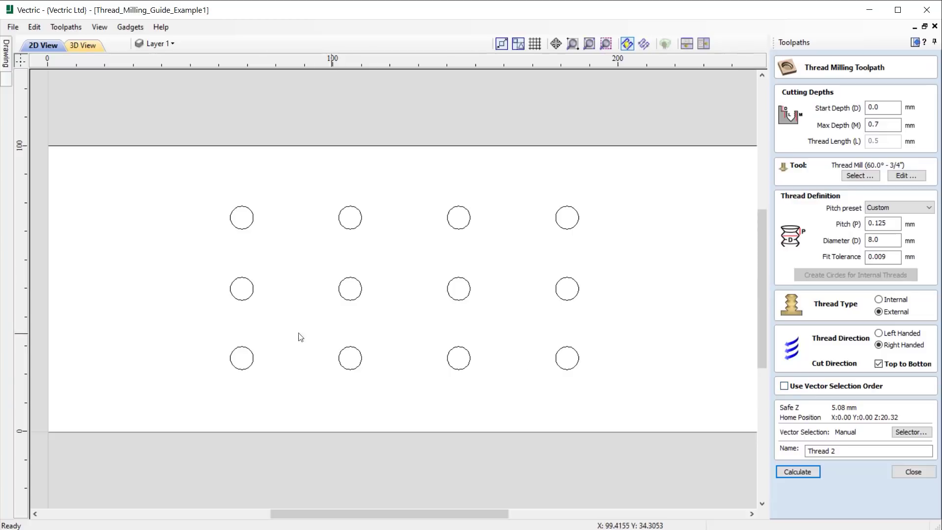
left_click(250, 353)
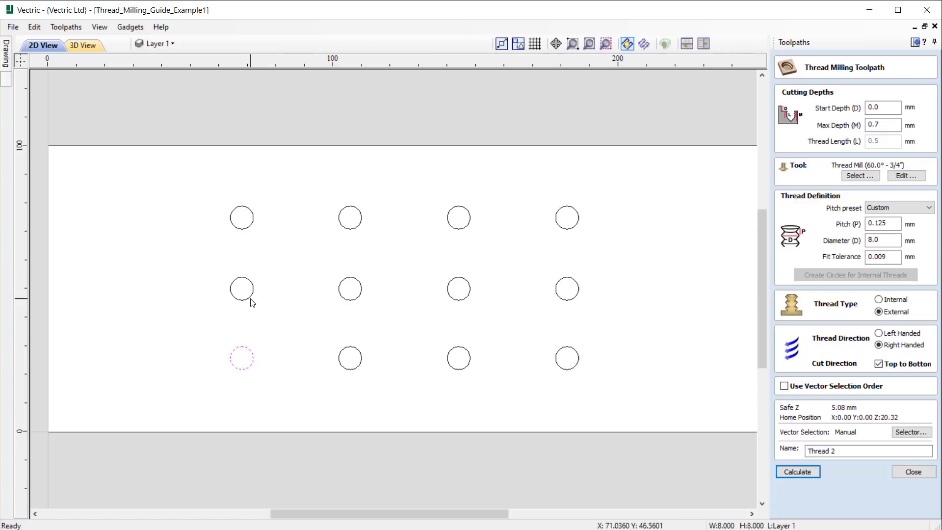
left_click(253, 290, "shift")
left_click(250, 230, "shift")
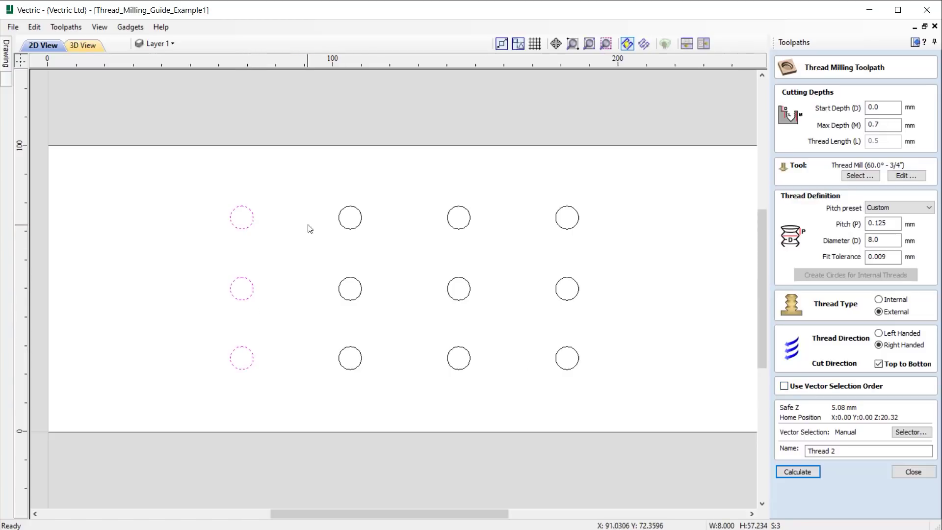
left_click(353, 230, "shift")
left_click(347, 297, "shift")
left_click(361, 358, "shift")
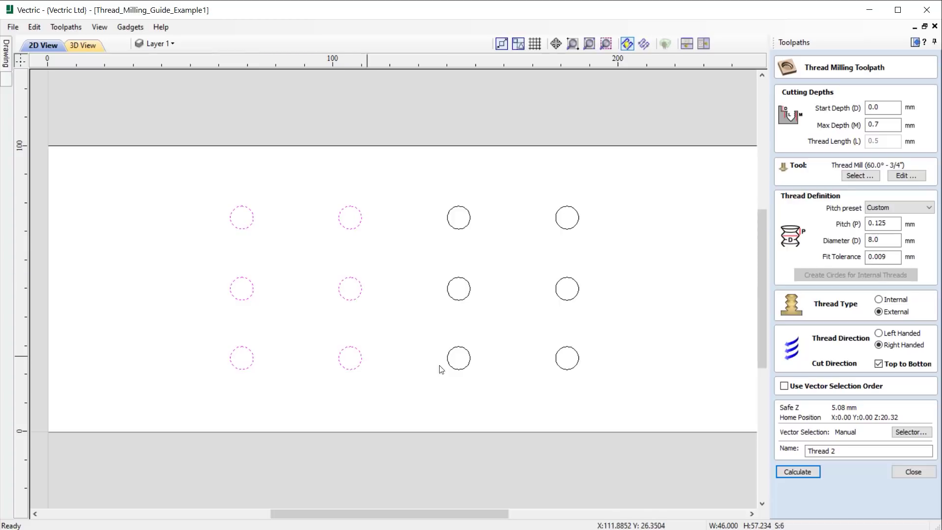
left_click(469, 365, "shift")
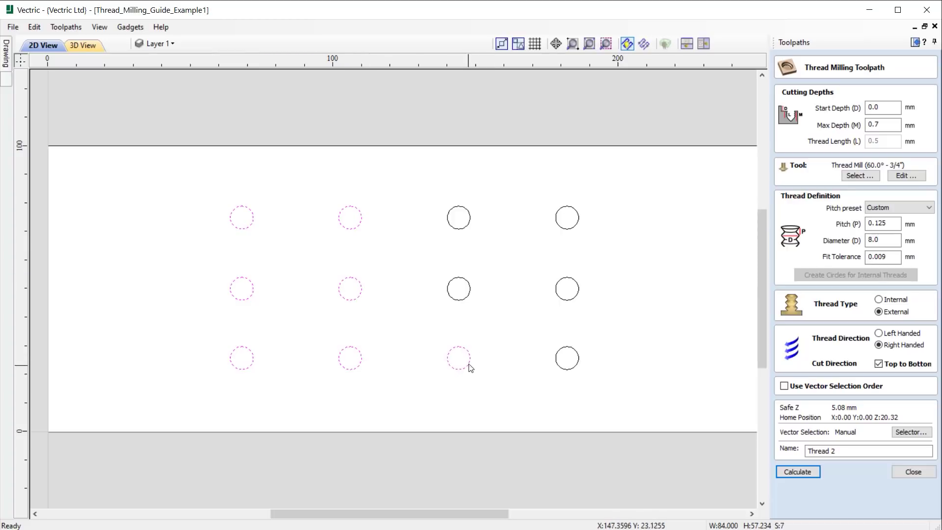
left_click(469, 292, "shift")
left_click(469, 230, "shift")
left_click(577, 230, "shift")
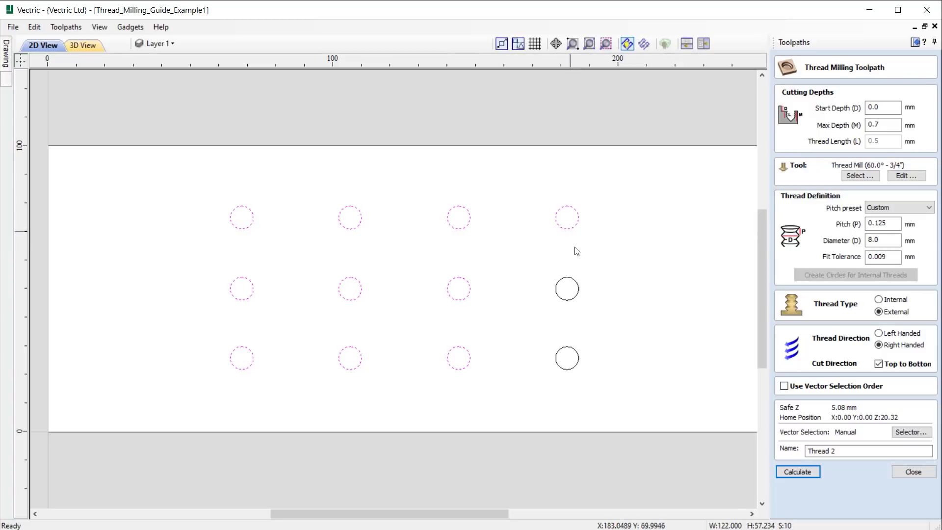
left_click(579, 286, "shift")
left_click(578, 350, "shift")
left_click(786, 472)
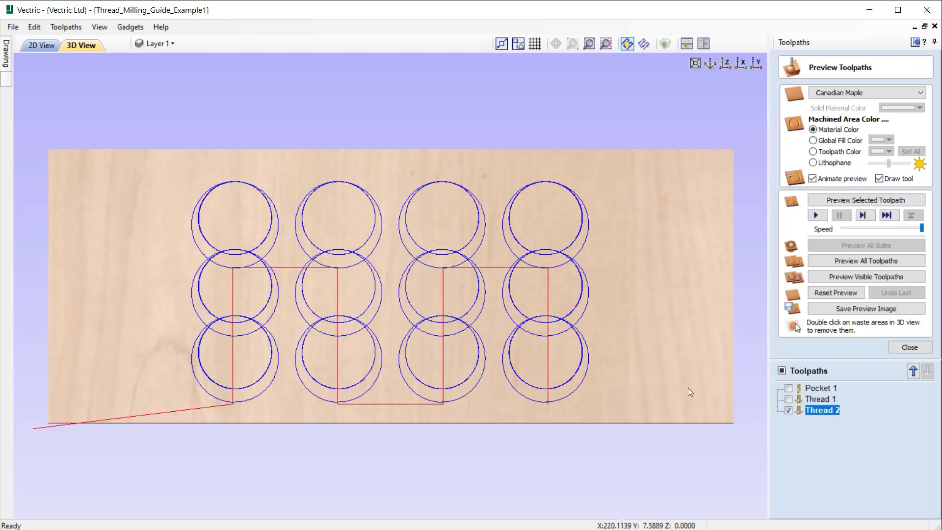
Step: Hide the recalculated Thread 2 toolpath and reopen its settings in 2D to bring up the Vector Selector
left_click(902, 347)
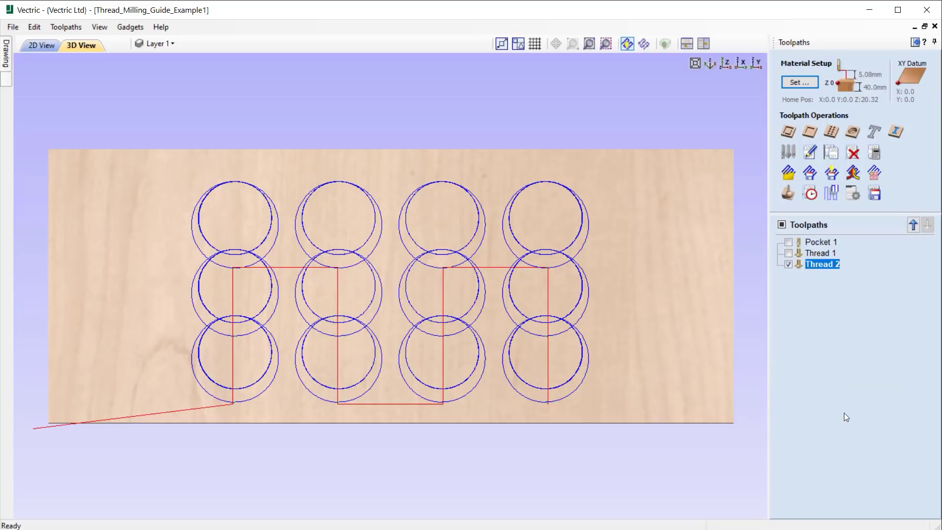
left_click(788, 264)
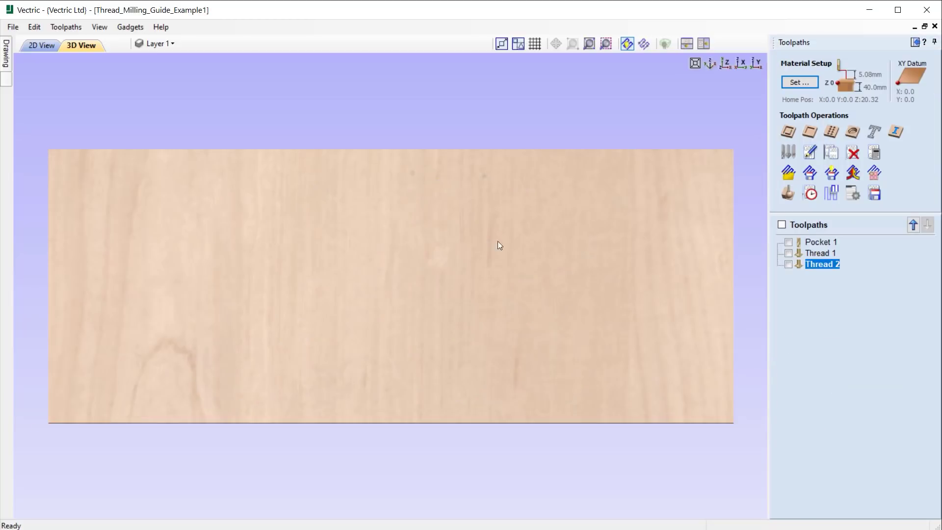
left_click(39, 45)
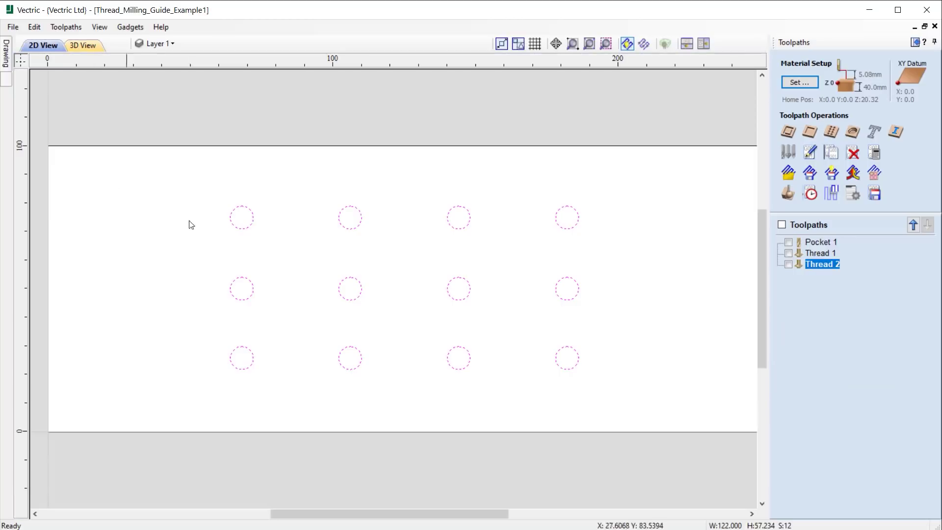
double_click(823, 265)
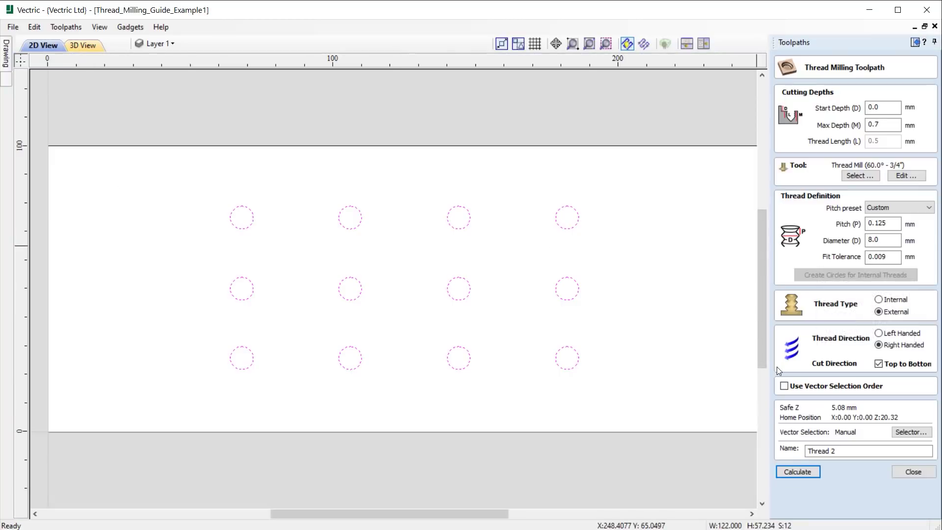
left_click(911, 431)
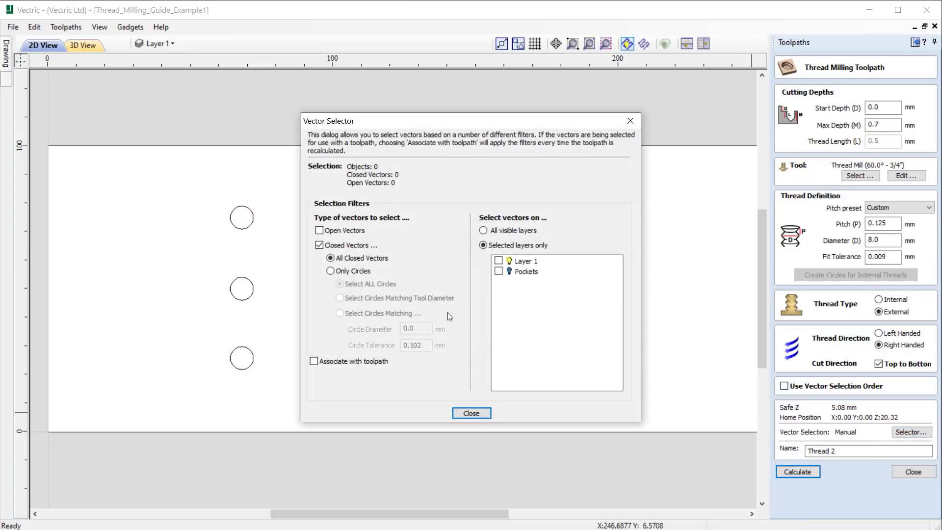